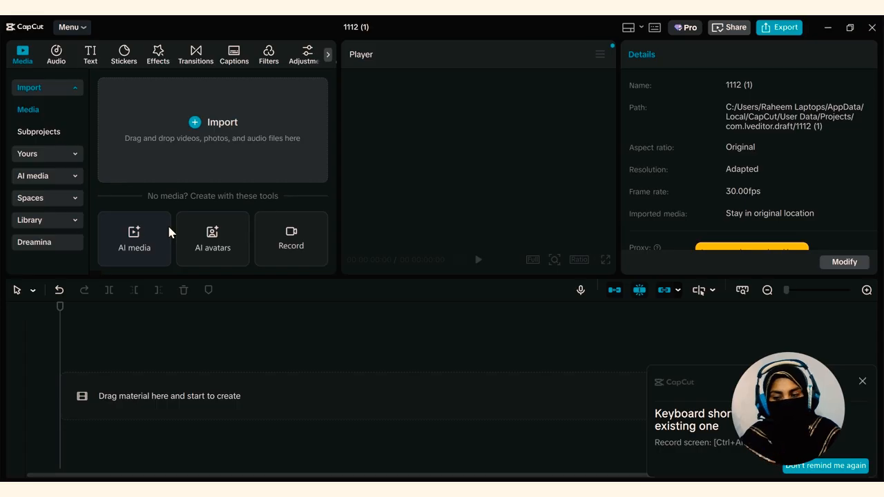
# Browse the stock library's trending media and its categories, and return to the project's imported media section
pyautogui.click(38, 219)
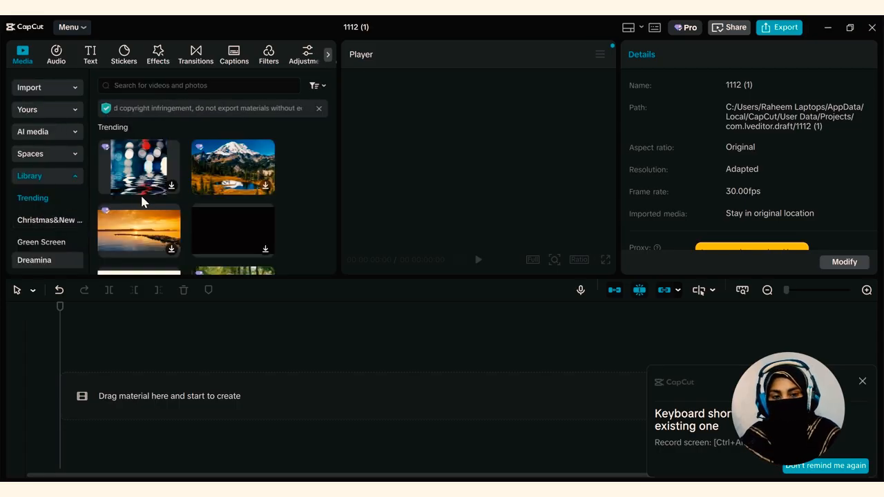
pyautogui.scroll(-3, 142, 200)
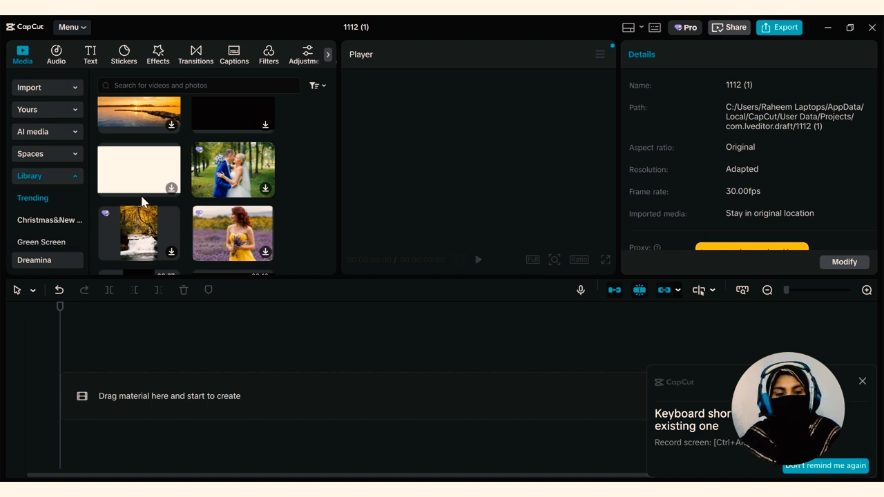
pyautogui.scroll(-2, 141, 200)
pyautogui.scroll(-3, 67, 249)
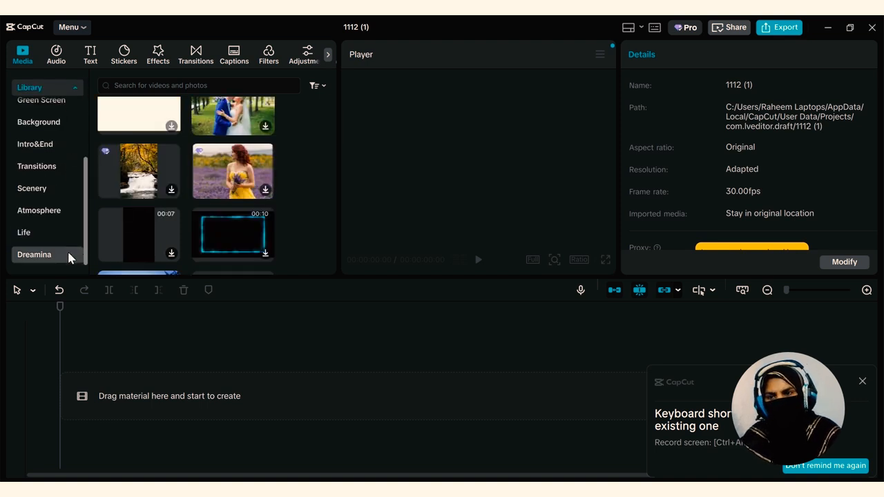
pyautogui.scroll(4, 67, 252)
pyautogui.click(72, 176)
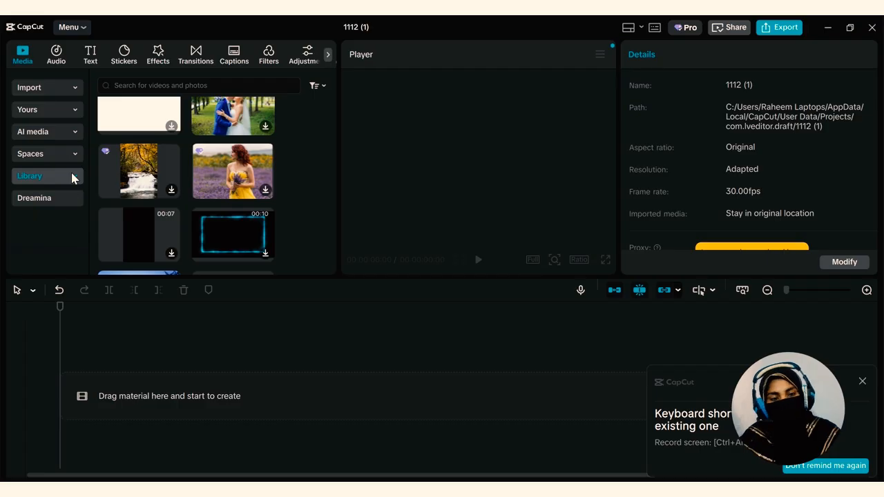
pyautogui.scroll(3, 169, 207)
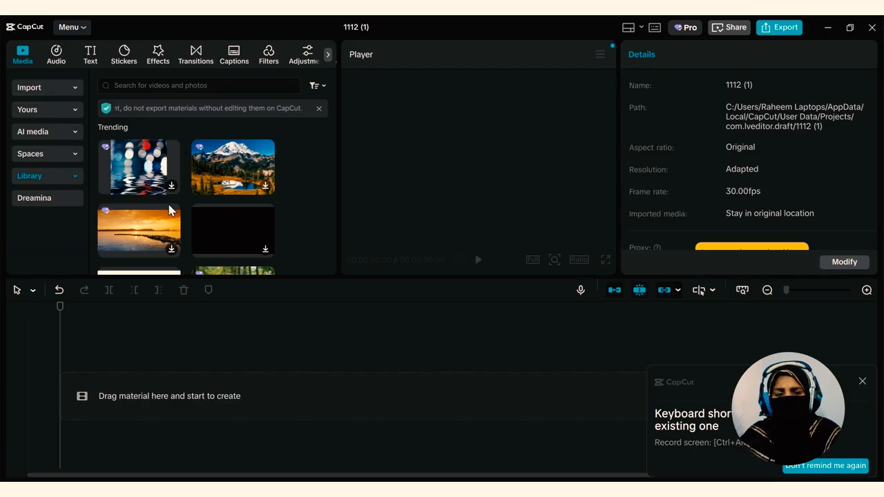
pyautogui.click(50, 92)
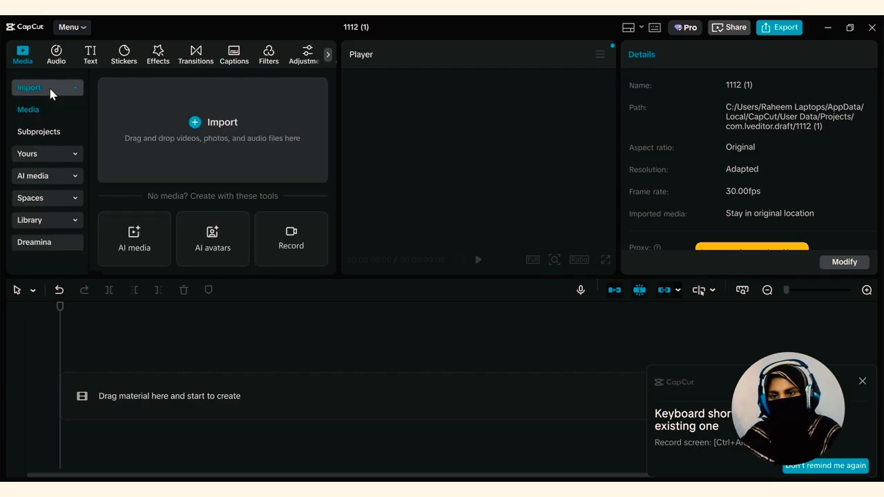
# Examine the music and text collections, the trending stickers and the list of sticker categories
pyautogui.click(57, 58)
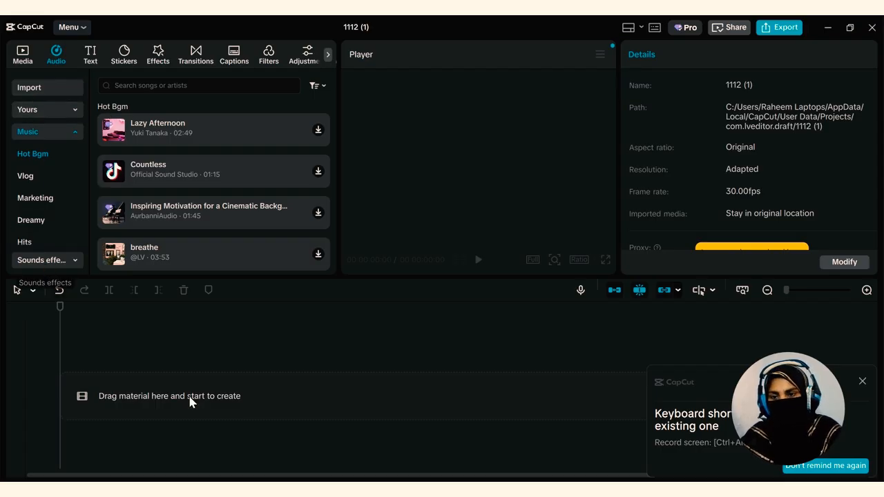
pyautogui.click(90, 57)
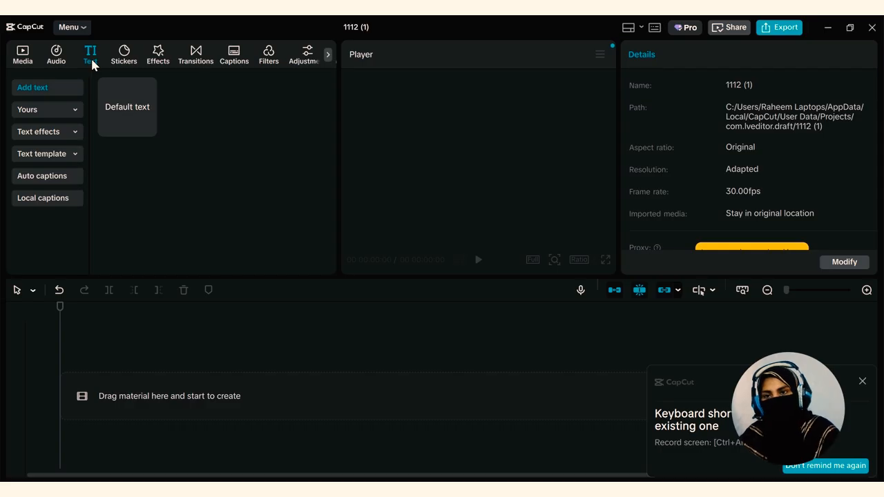
pyautogui.click(116, 61)
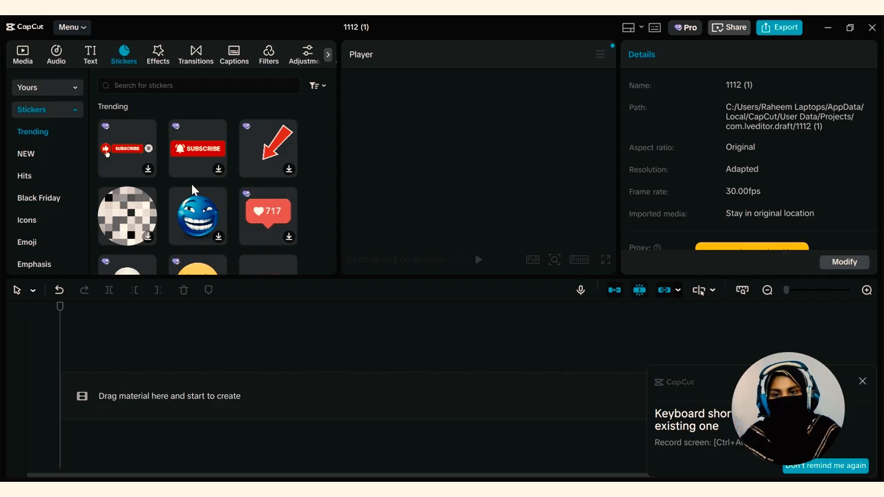
pyautogui.scroll(-2, 192, 185)
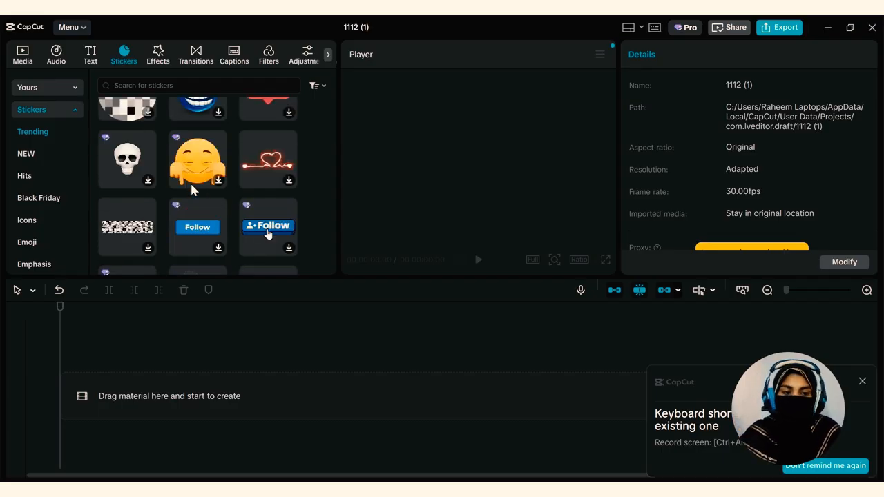
pyautogui.scroll(-1, 191, 186)
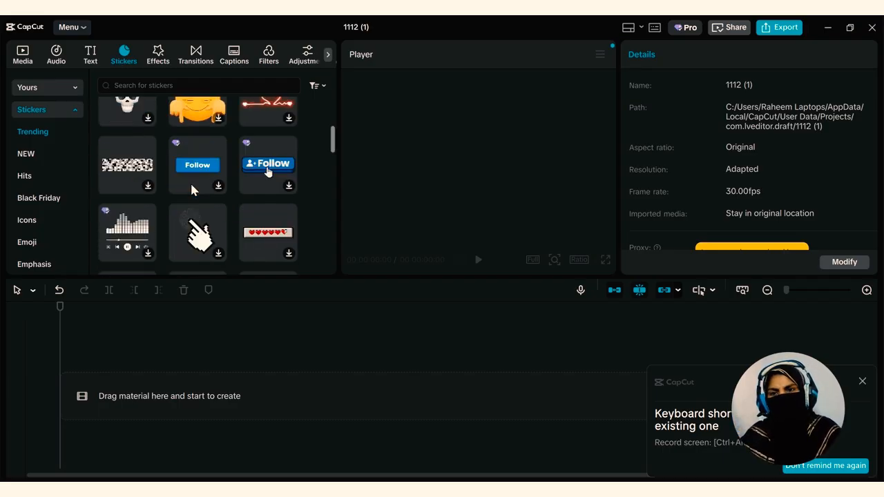
pyautogui.scroll(-1, 192, 186)
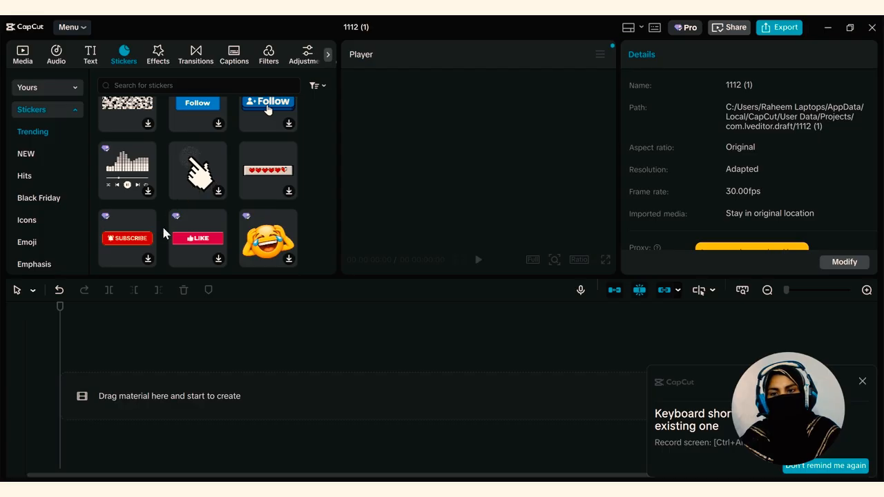
pyautogui.scroll(-2, 161, 250)
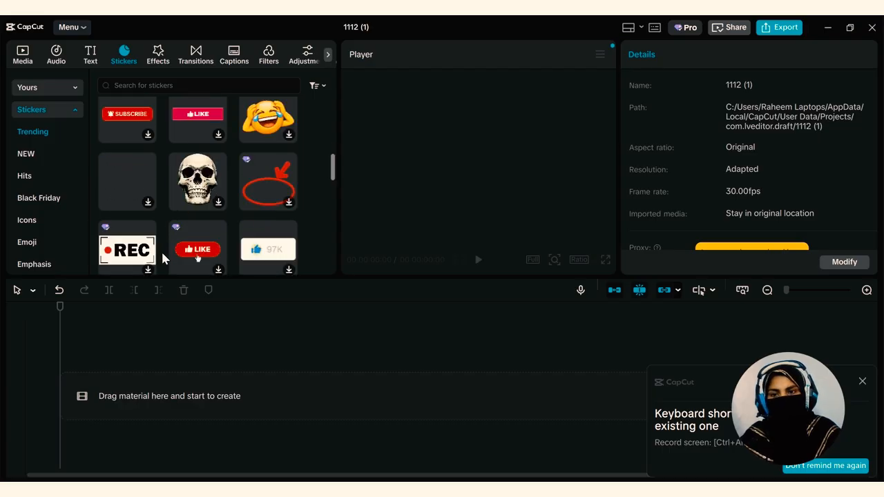
pyautogui.scroll(5, 155, 247)
pyautogui.scroll(-3, 131, 190)
pyautogui.scroll(-6, 35, 233)
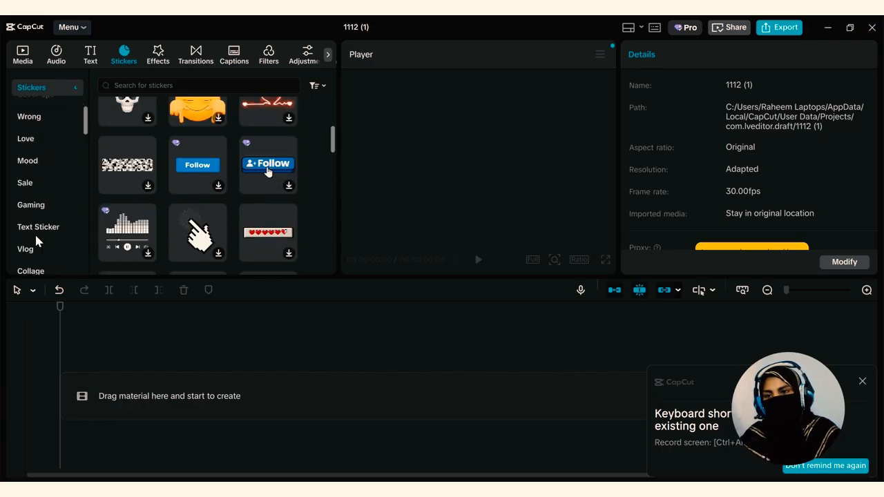
pyautogui.scroll(6, 31, 242)
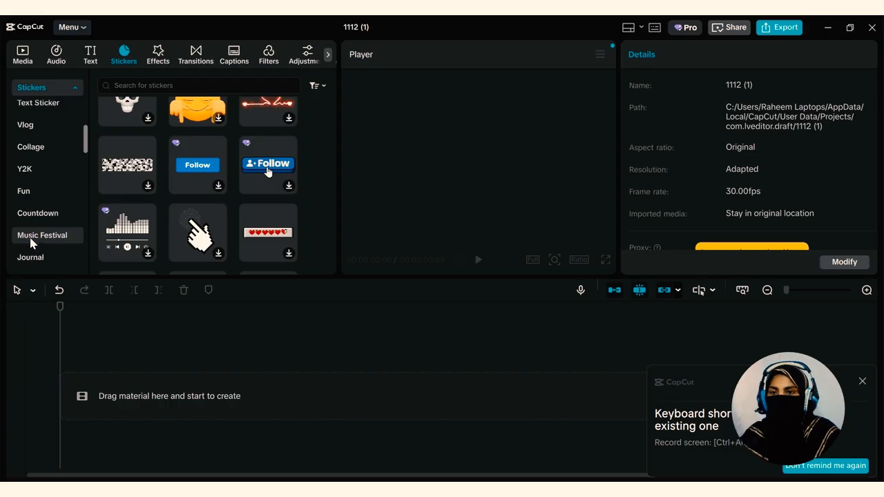
# Examine the trending video effects and the trending transitions
pyautogui.click(156, 55)
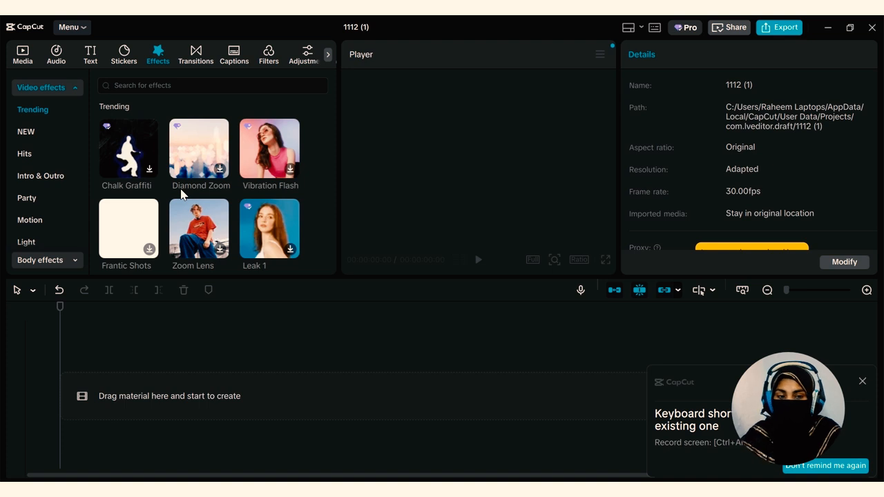
pyautogui.scroll(-10, 181, 194)
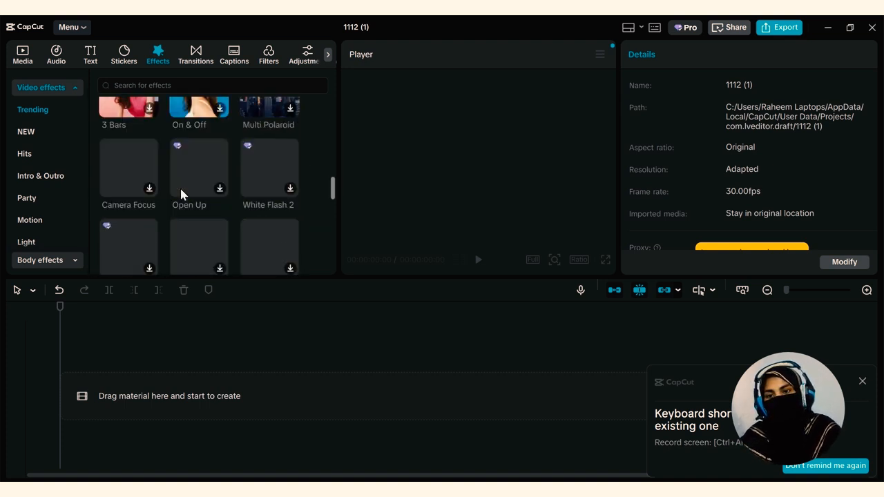
pyautogui.click(199, 57)
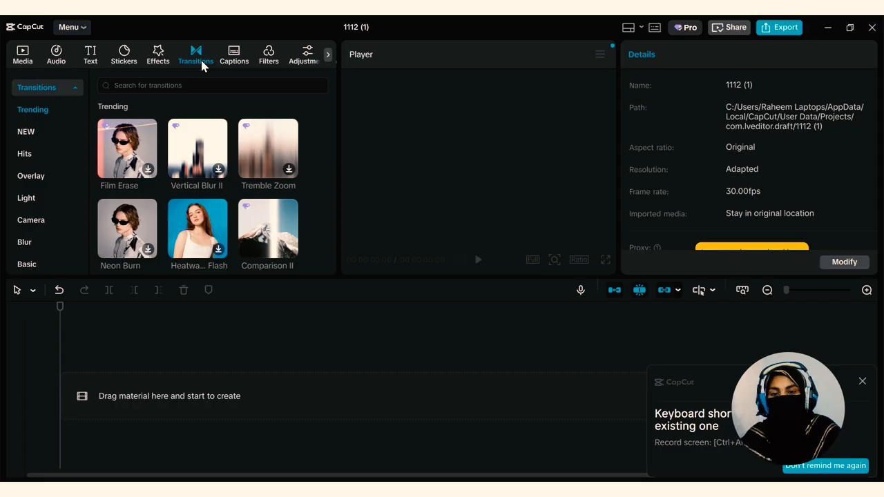
pyautogui.scroll(-5, 198, 250)
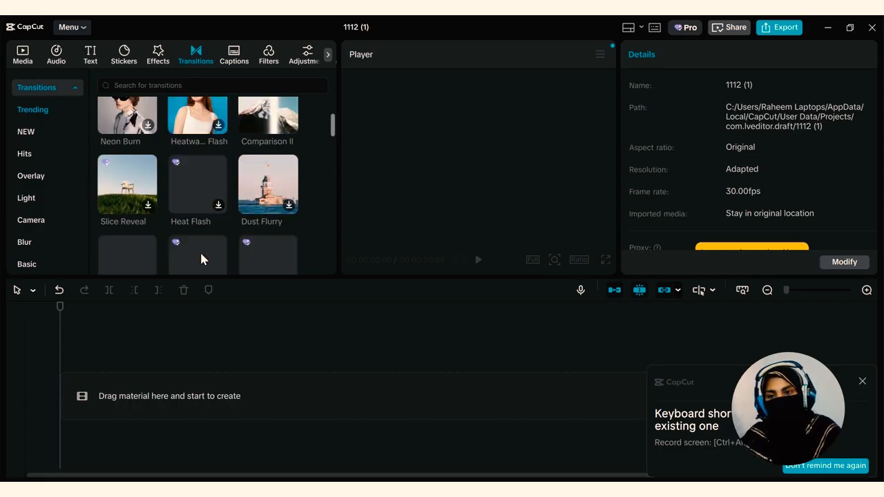
# Examine the auto caption settings, featured filters, custom adjustment options and AI avatar section
pyautogui.click(235, 58)
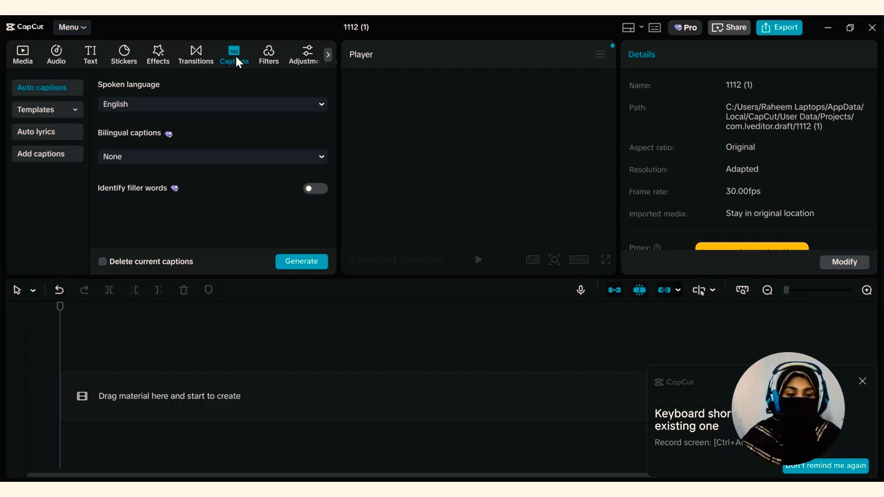
pyautogui.click(269, 55)
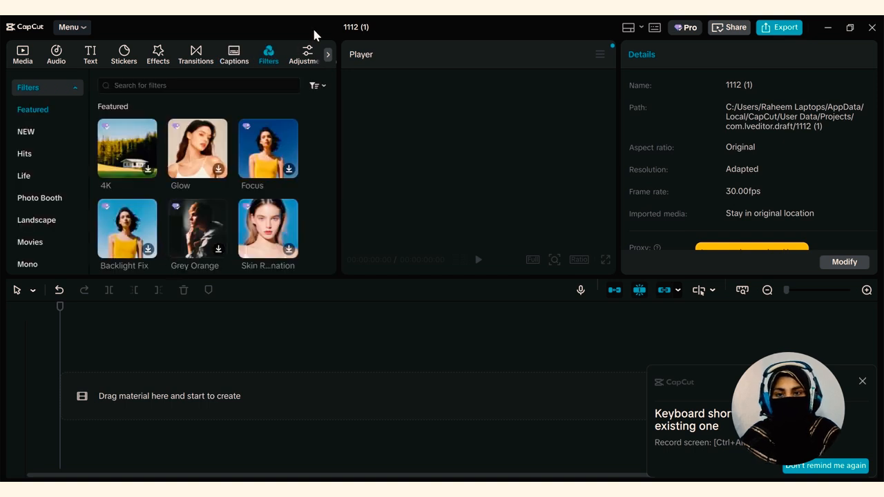
pyautogui.click(308, 60)
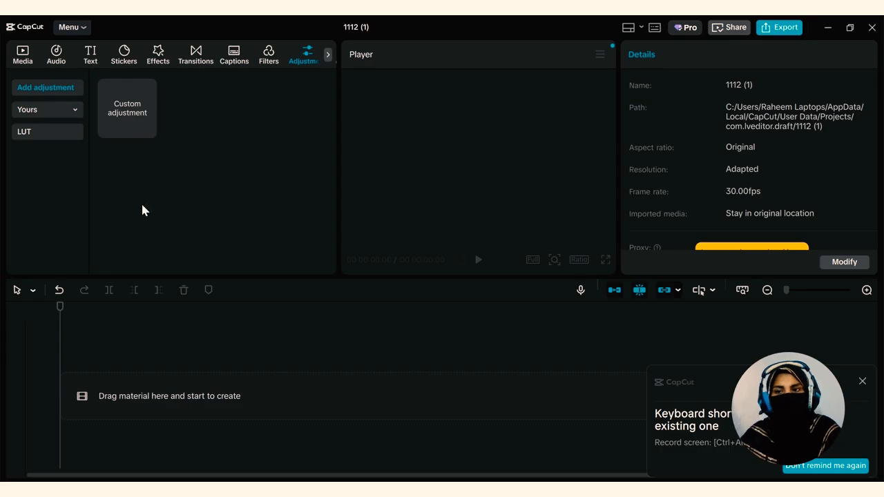
pyautogui.scroll(-1, 312, 60)
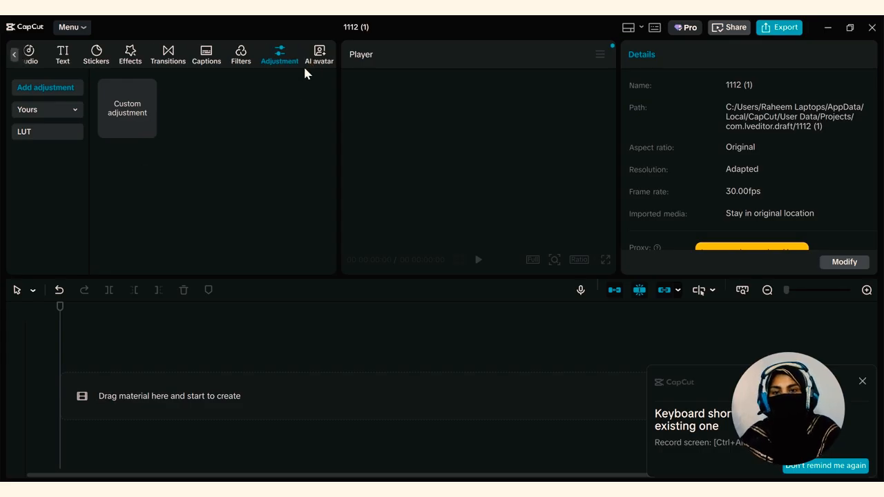
pyautogui.click(318, 57)
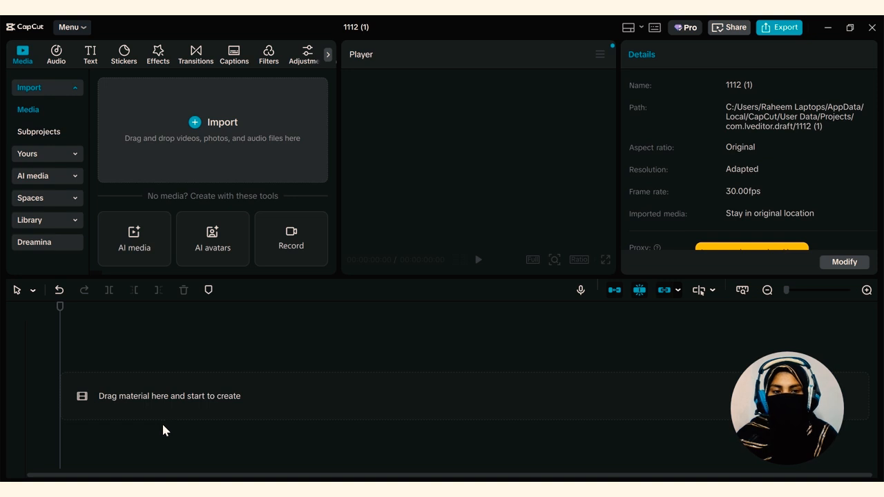
# Import the white sand beach, waterfall in forest and sunset skyline mixkit videos from the Downloads folder
pyautogui.click(161, 140)
pyautogui.moveTo(108, 130); pyautogui.dragTo(301, 179)
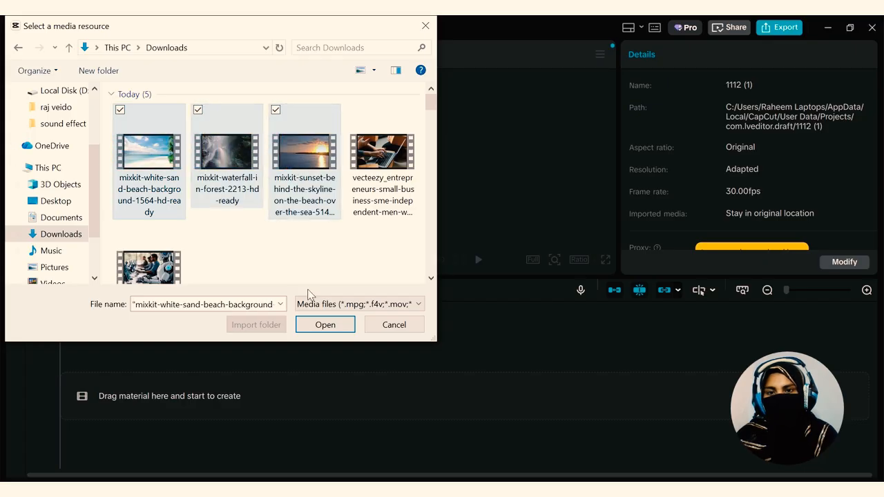
pyautogui.click(325, 325)
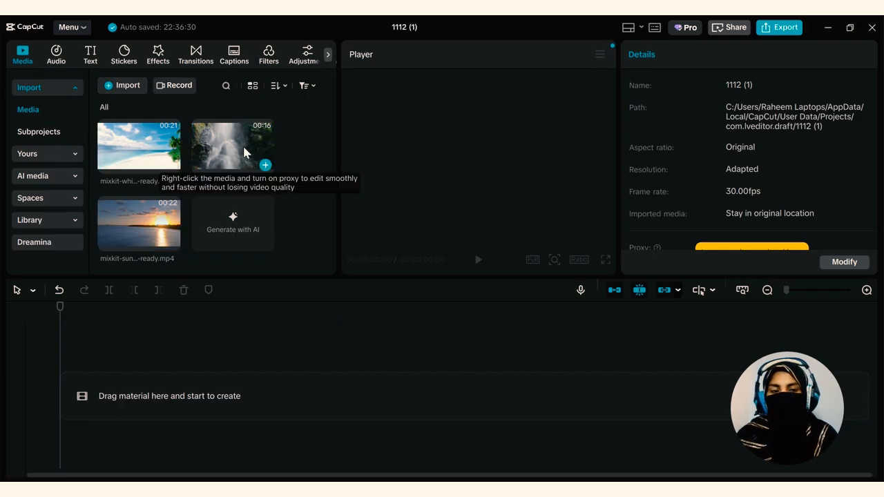
# Place the waterfall clip at the start of the timeline
pyautogui.moveTo(244, 148); pyautogui.dragTo(86, 377)
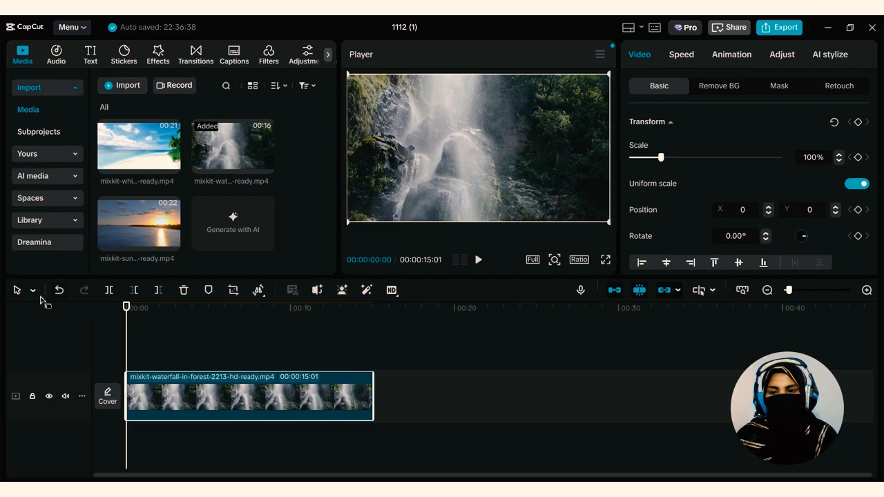
pyautogui.click(18, 295)
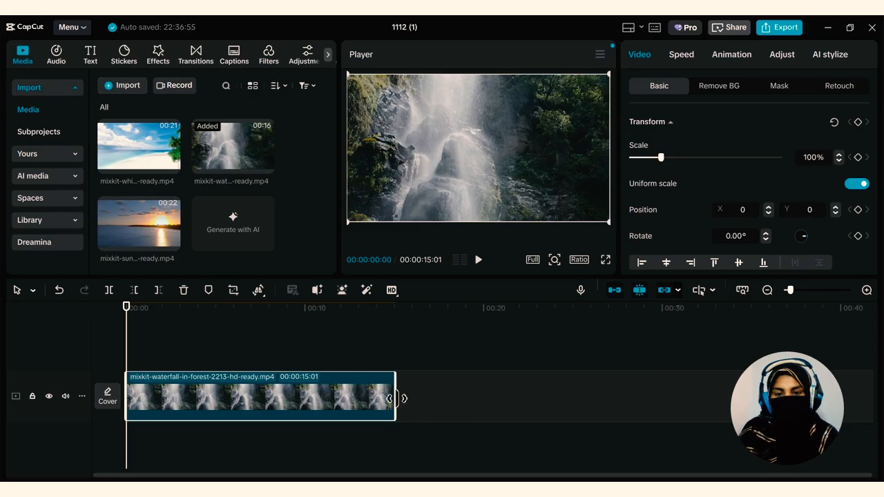
# Try trimming the waterfall clip's end to a duration of 00:00:11:19, and undo the trim
pyautogui.moveTo(397, 398); pyautogui.dragTo(334, 401)
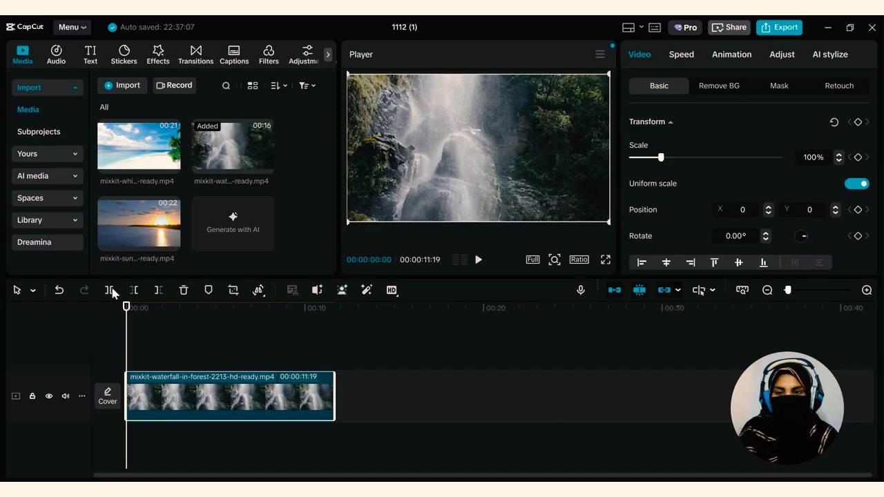
pyautogui.click(59, 291)
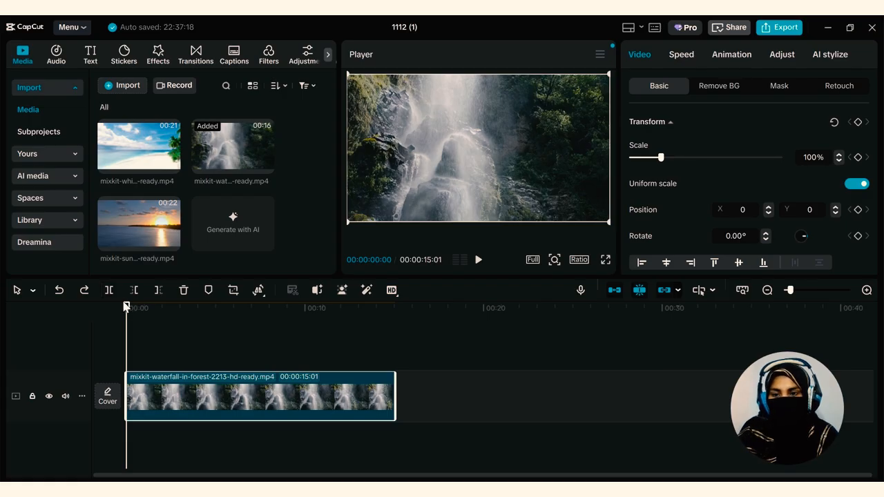
# Split the waterfall clip at 00:00:02:29 and again at 00:00:06:04
pyautogui.moveTo(128, 305); pyautogui.dragTo(183, 332)
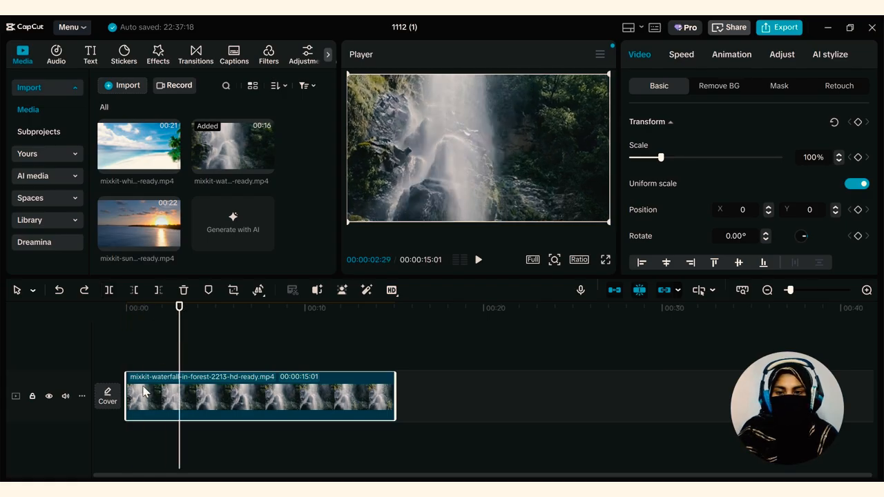
pyautogui.click(108, 290)
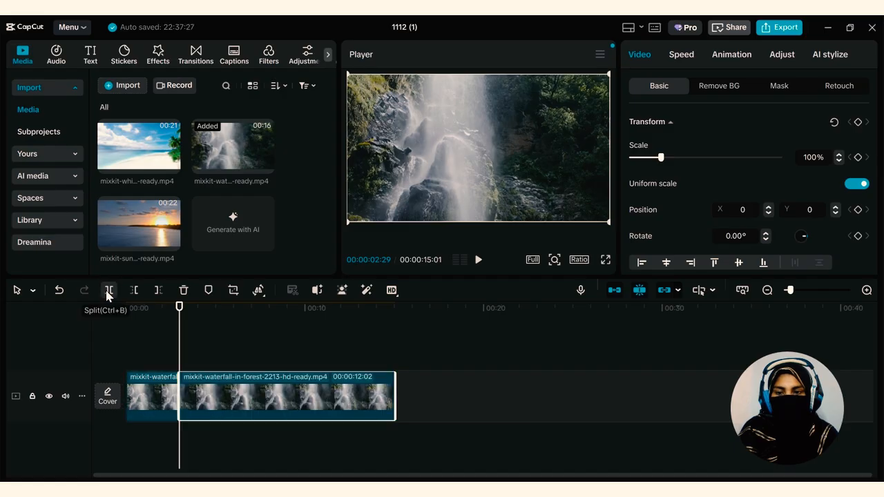
pyautogui.click(136, 334)
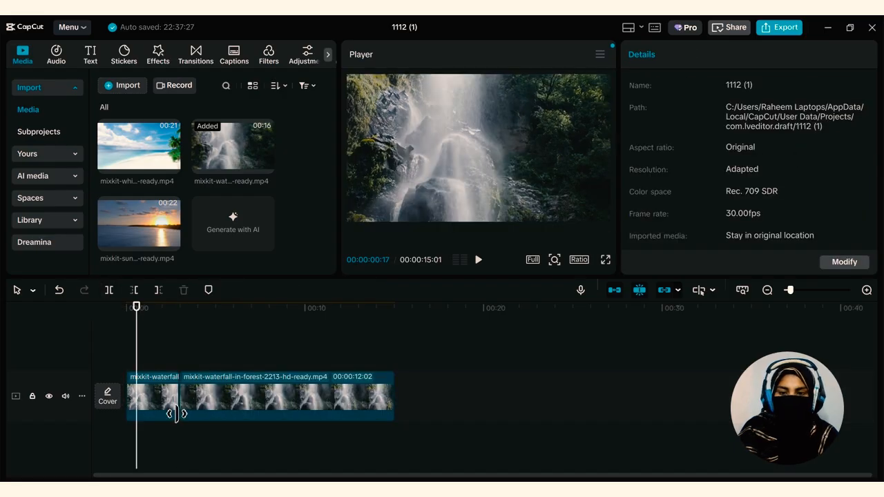
pyautogui.moveTo(137, 307); pyautogui.dragTo(240, 329)
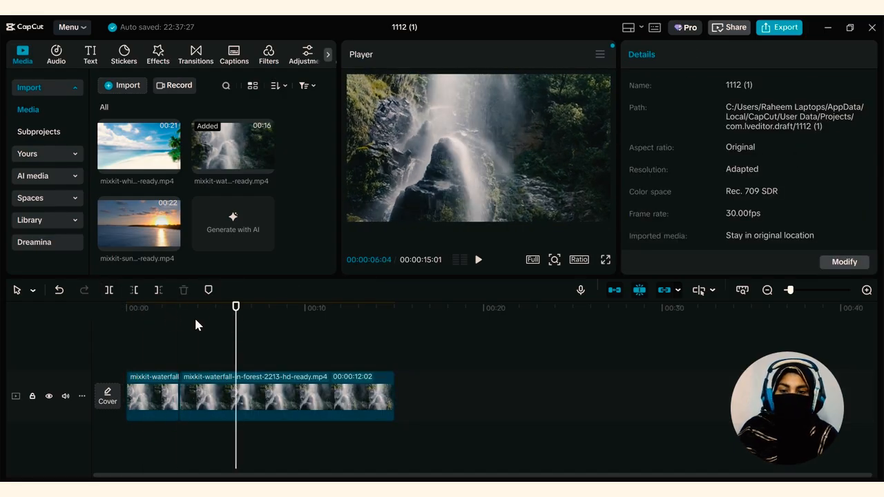
pyautogui.click(109, 290)
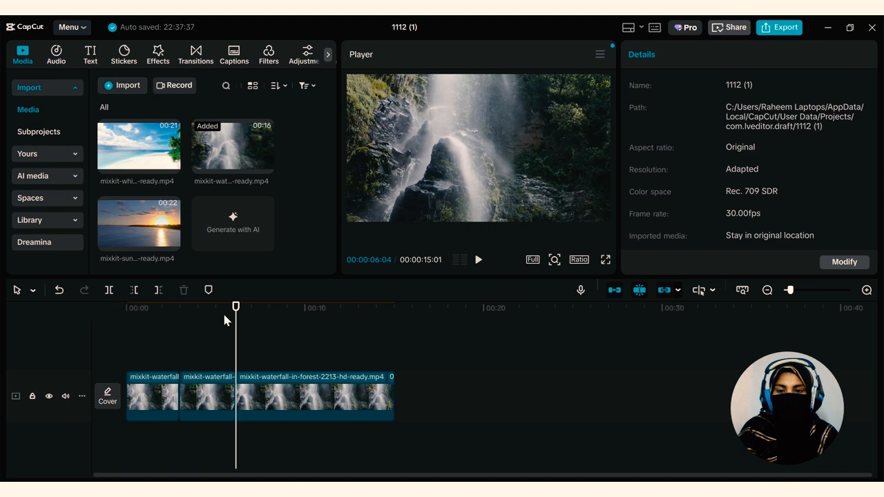
# Undo the two splits so the waterfall clip is one piece again
pyautogui.moveTo(228, 317); pyautogui.dragTo(278, 317)
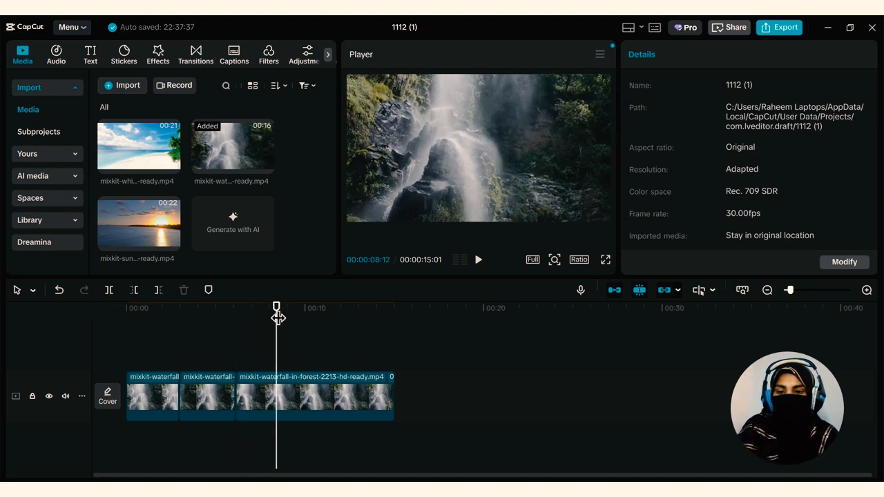
pyautogui.hotkey('ctrl', 'z')
pyautogui.hotkey('ctrl', 'z')
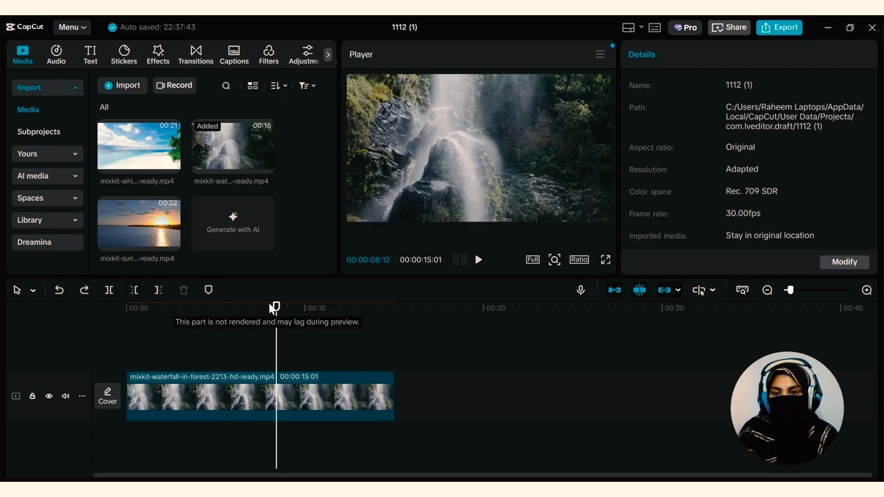
# Delete the part of the waterfall clip before 00:00:02:01, and the part of the remaining clip after 00:00:07:06
pyautogui.moveTo(272, 308); pyautogui.dragTo(169, 367)
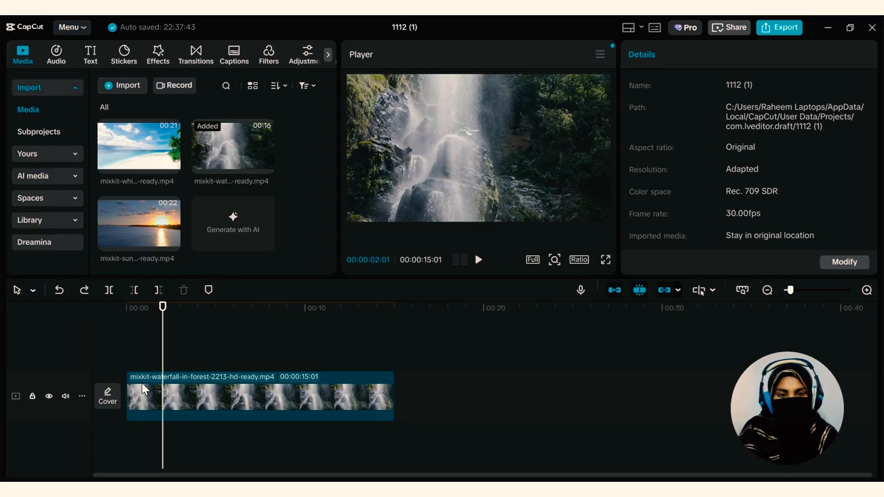
pyautogui.click(136, 291)
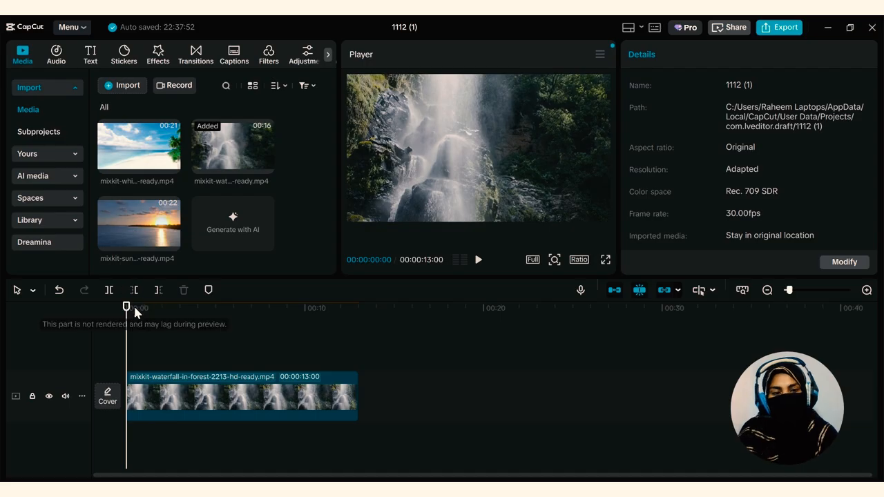
pyautogui.moveTo(128, 307); pyautogui.dragTo(214, 308)
pyautogui.click(255, 345)
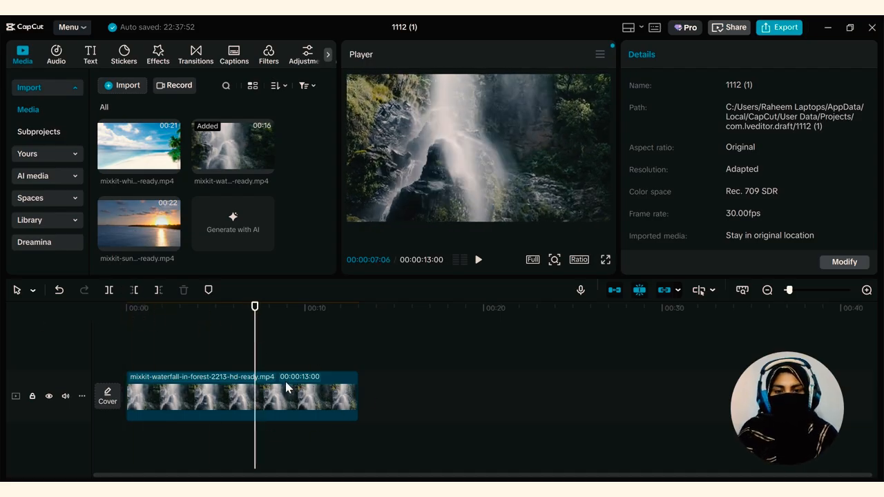
pyautogui.click(158, 290)
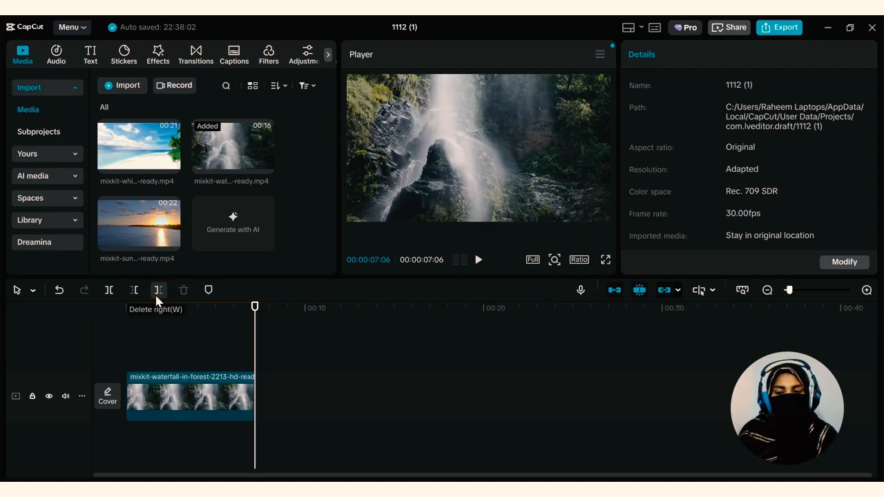
# Shorten the waterfall clip's end to 00:00:02:02 and try adding a marker at 00:00:01:01
pyautogui.moveTo(256, 307); pyautogui.dragTo(163, 310)
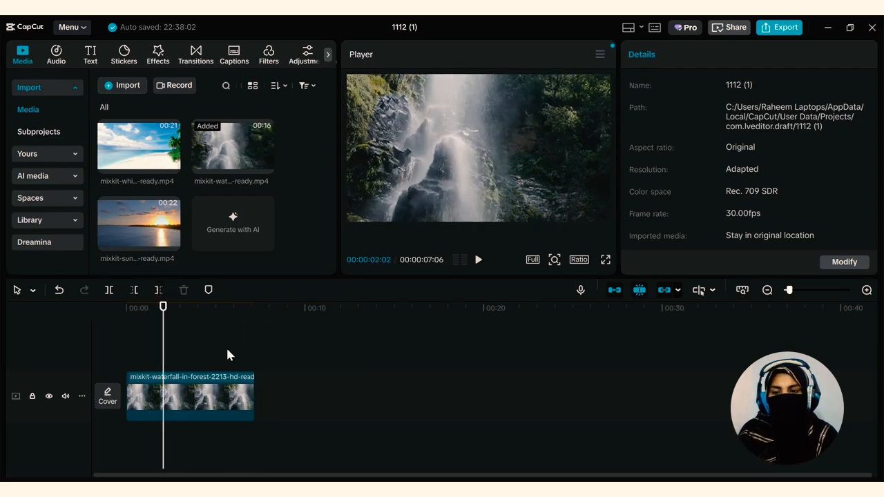
pyautogui.moveTo(256, 390); pyautogui.dragTo(163, 392)
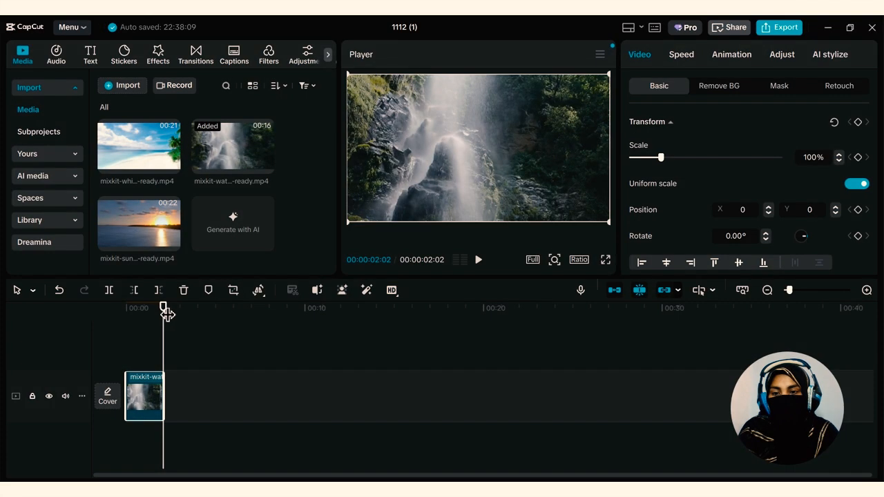
pyautogui.moveTo(166, 312); pyautogui.dragTo(144, 312)
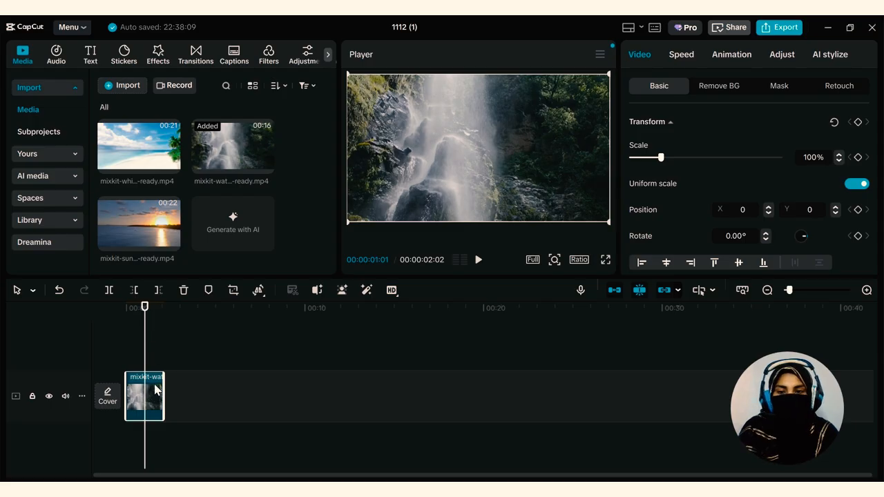
pyautogui.click(208, 290)
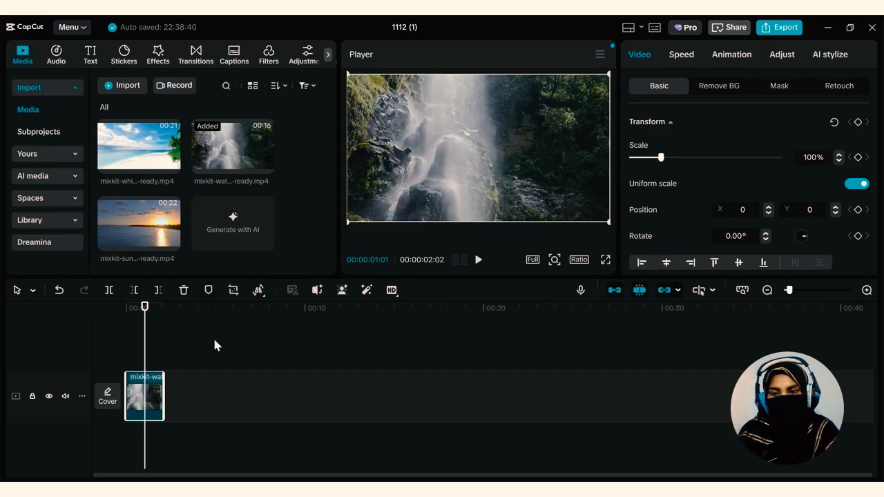
# Try cropping both sides of the waterfall clip with the Free crop, reset the frame and leave without applying it
pyautogui.click(233, 290)
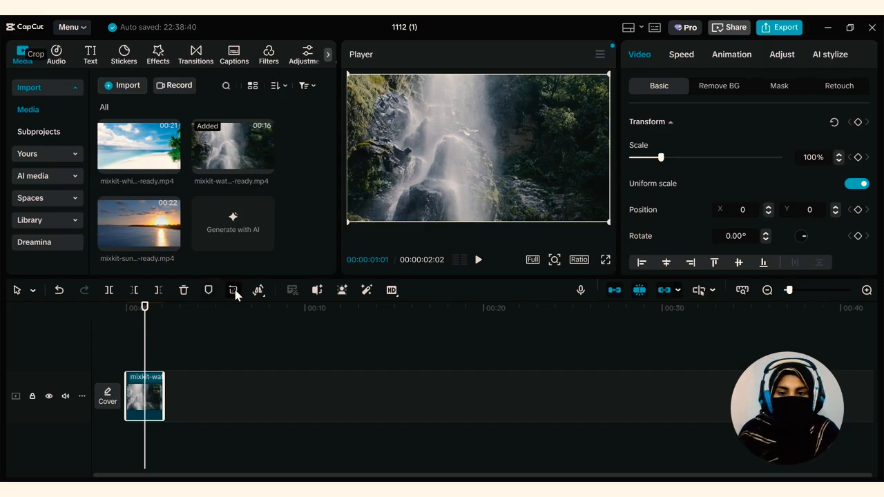
pyautogui.moveTo(161, 244); pyautogui.dragTo(350, 241)
pyautogui.moveTo(698, 243); pyautogui.dragTo(627, 282)
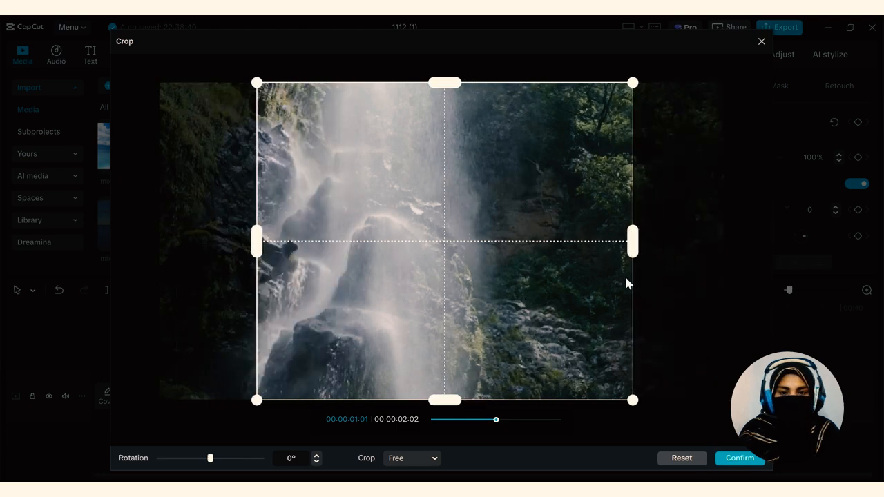
pyautogui.click(692, 464)
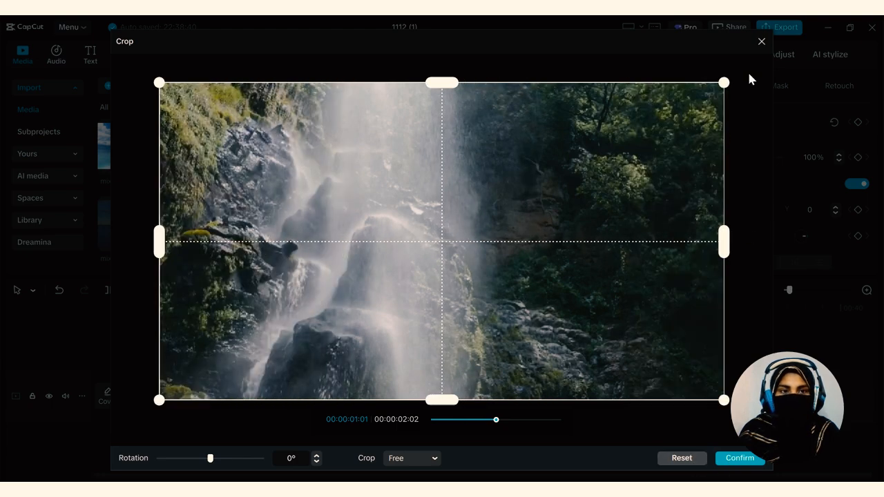
pyautogui.click(761, 41)
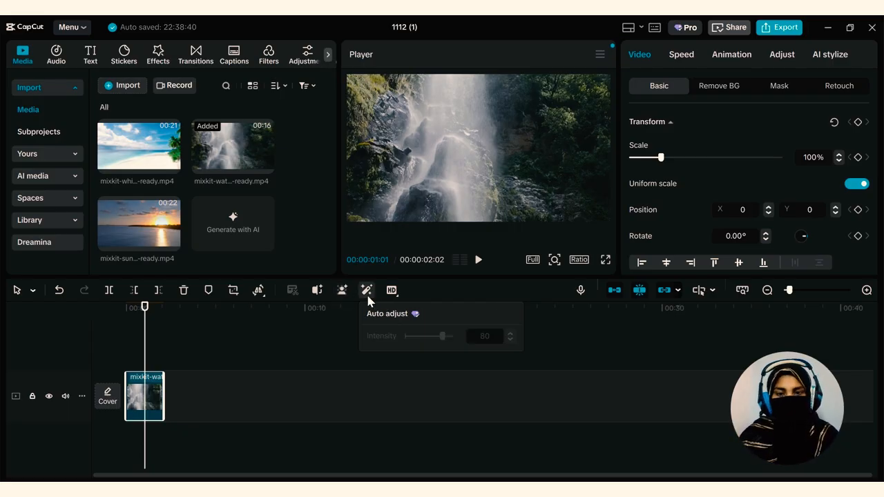
pyautogui.moveTo(391, 291)
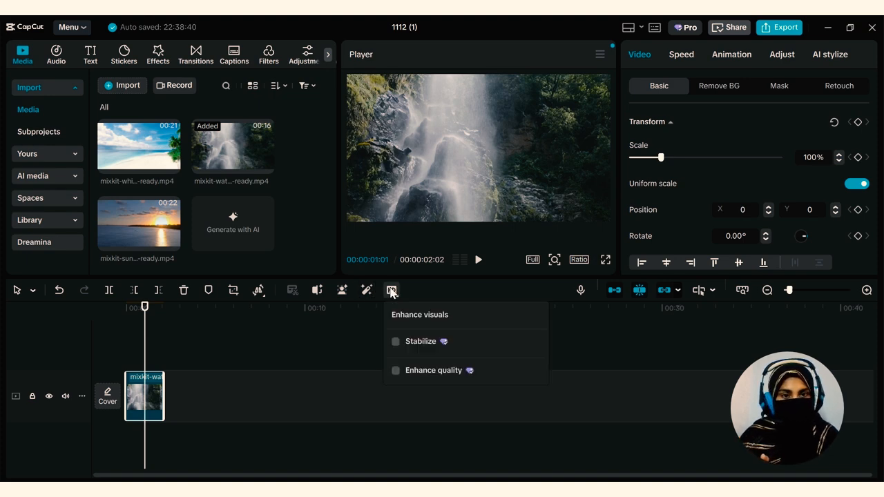
pyautogui.click(145, 316)
pyautogui.moveTo(145, 316); pyautogui.dragTo(142, 319)
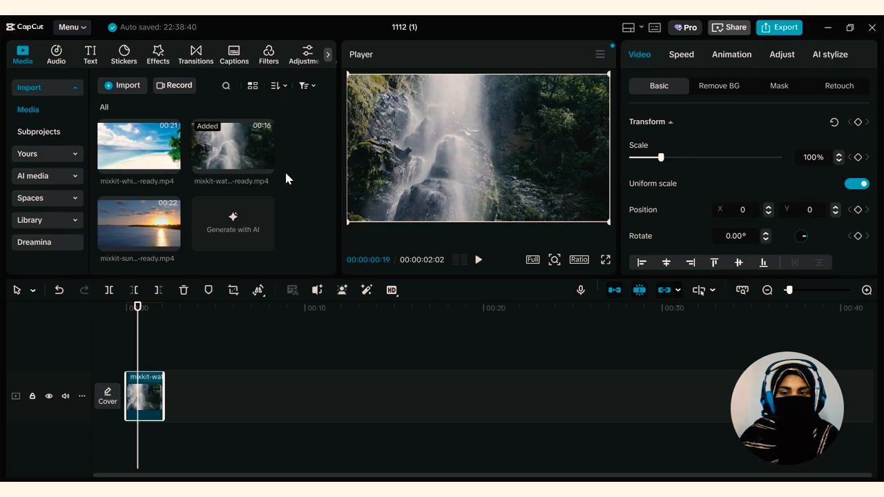
# Try the 4:3, 1.85:1 and 9:16 aspect ratios for the project, and restore the Original ratio
pyautogui.click(579, 260)
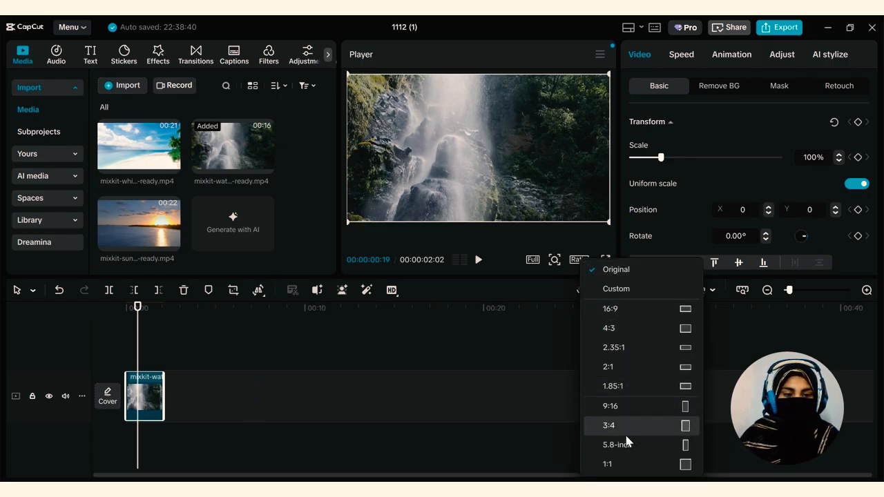
pyautogui.click(621, 319)
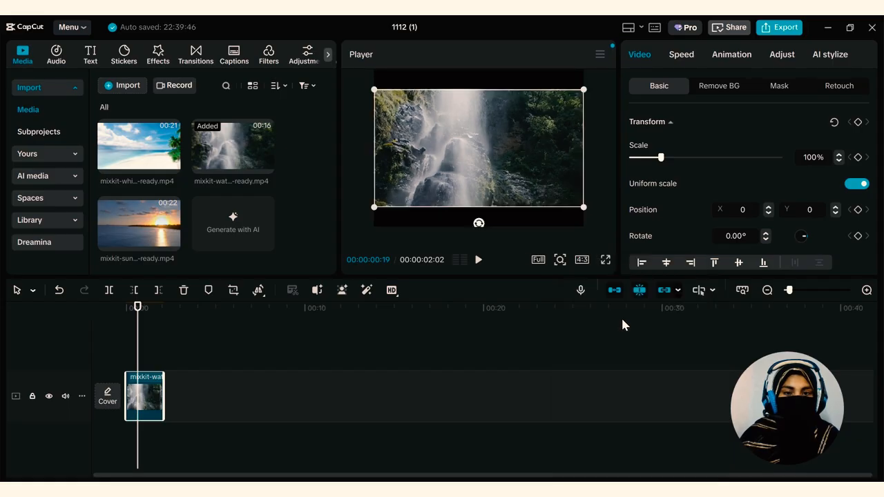
pyautogui.click(582, 260)
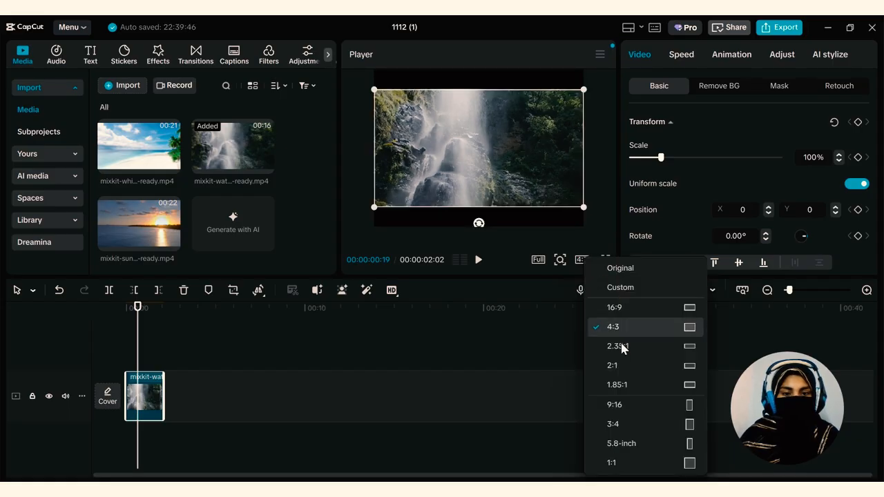
pyautogui.click(626, 386)
pyautogui.click(557, 259)
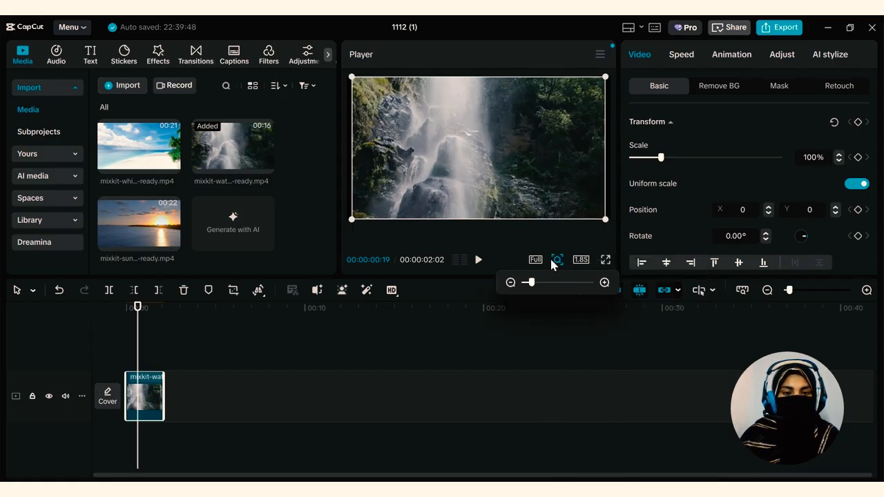
pyautogui.click(580, 259)
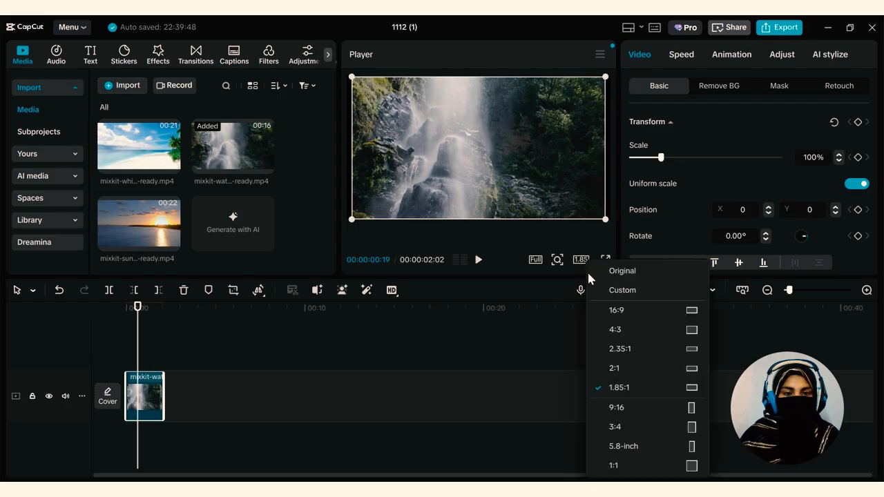
pyautogui.click(666, 413)
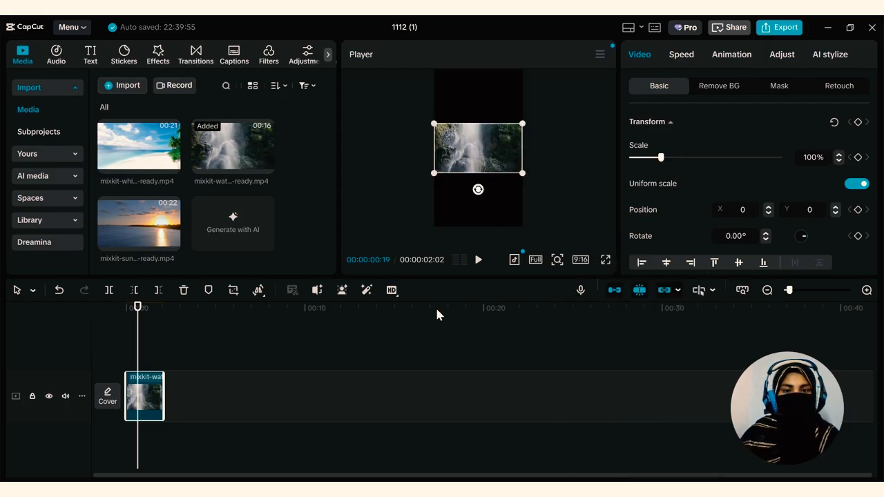
pyautogui.click(579, 263)
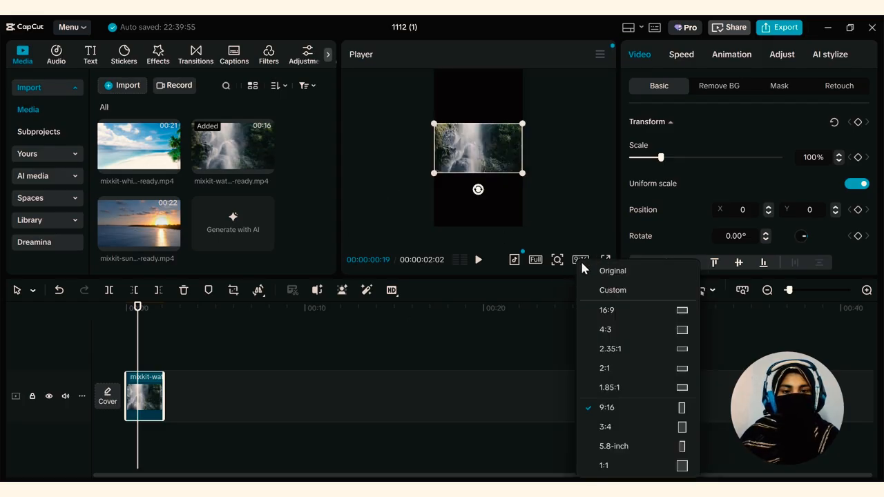
pyautogui.click(619, 271)
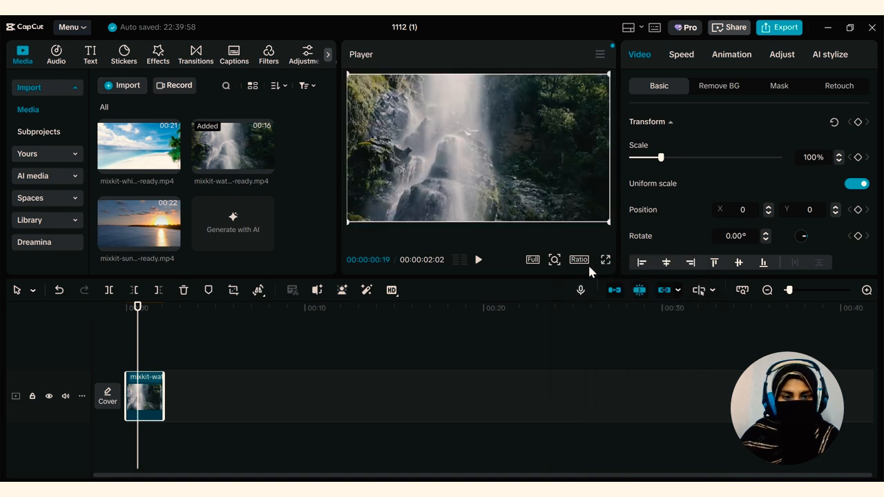
# Check the player's zoom control and enlarge the timeline scale around the waterfall clip
pyautogui.click(554, 259)
pyautogui.moveTo(529, 283)
pyautogui.mouseDown()
pyautogui.moveTo(584, 286)
pyautogui.moveTo(529, 286)
pyautogui.mouseUp()
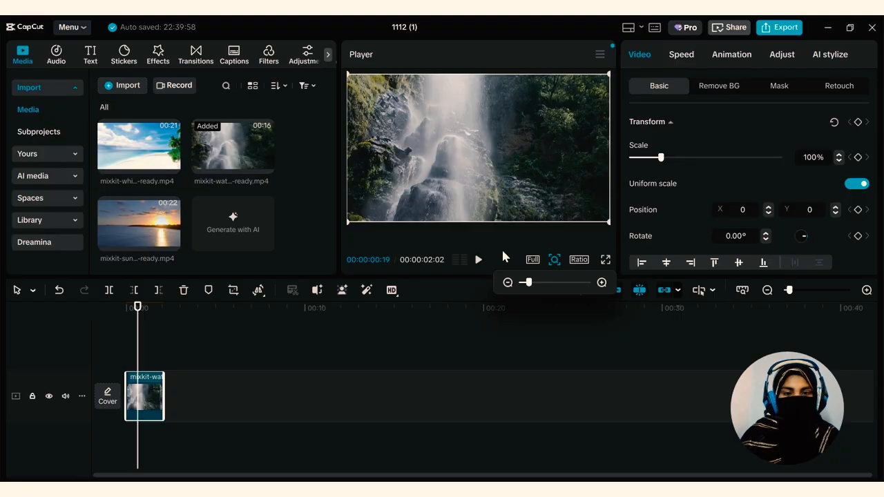
pyautogui.moveTo(789, 290)
pyautogui.mouseDown()
pyautogui.moveTo(829, 290)
pyautogui.moveTo(786, 291)
pyautogui.mouseUp()
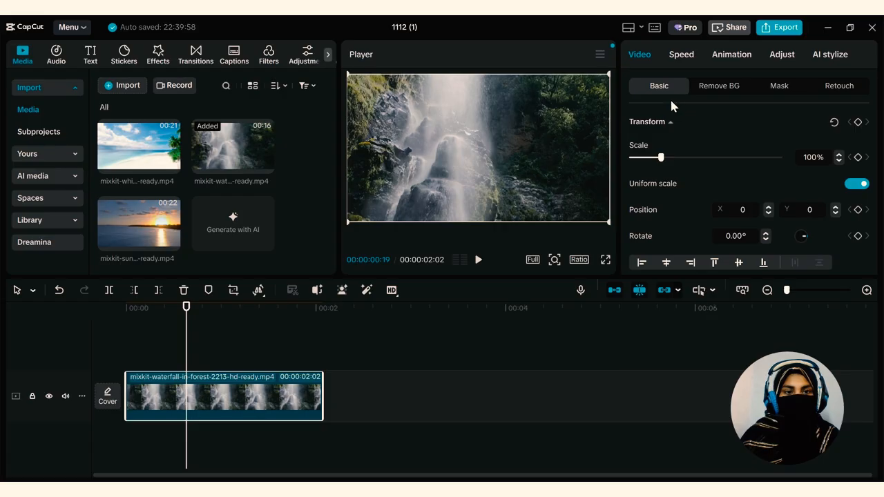
# Look through the waterfall clip's basic video, Speed, Animation and Adjust settings
pyautogui.scroll(-10, 652, 200)
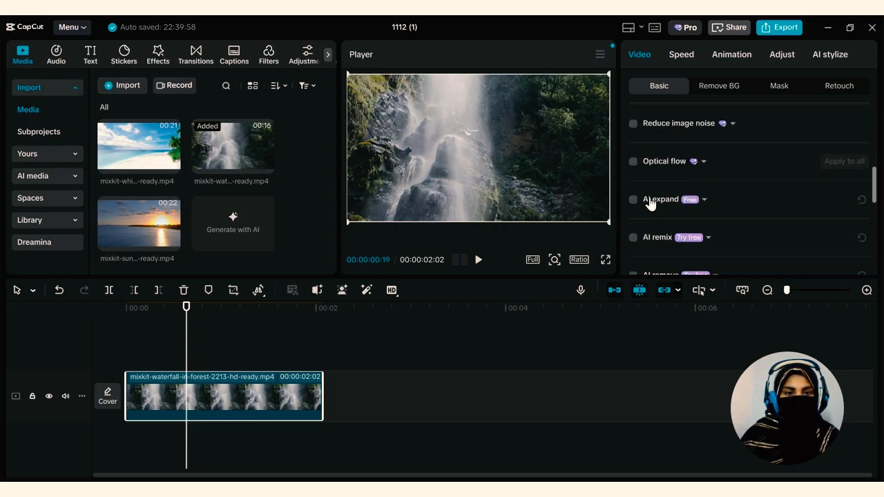
pyautogui.scroll(-1, 649, 202)
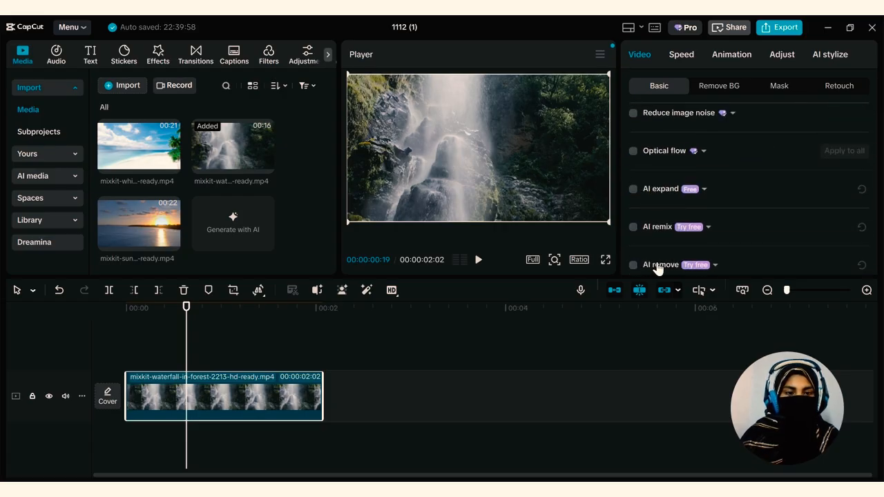
pyautogui.scroll(-5, 657, 266)
pyautogui.scroll(9, 658, 245)
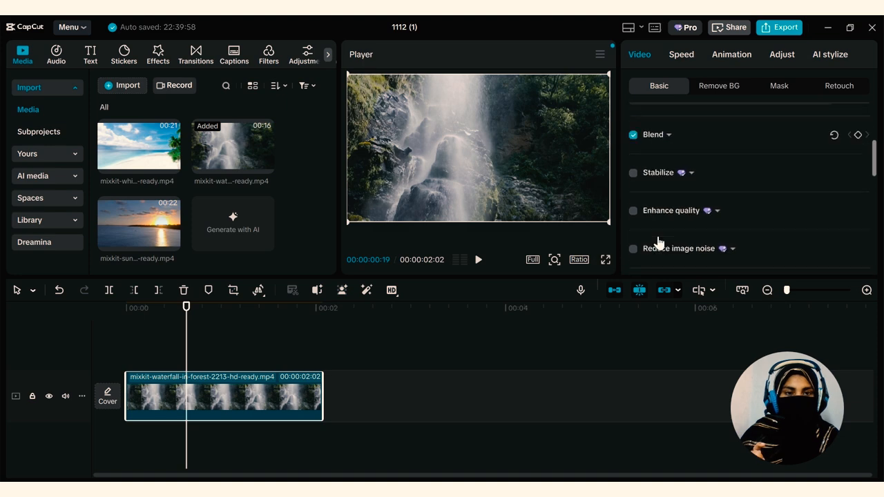
pyautogui.scroll(5, 655, 231)
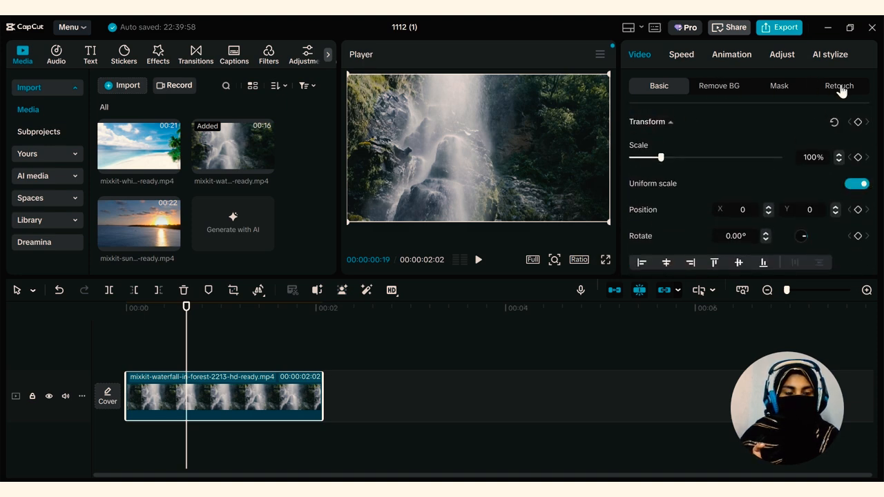
pyautogui.click(682, 54)
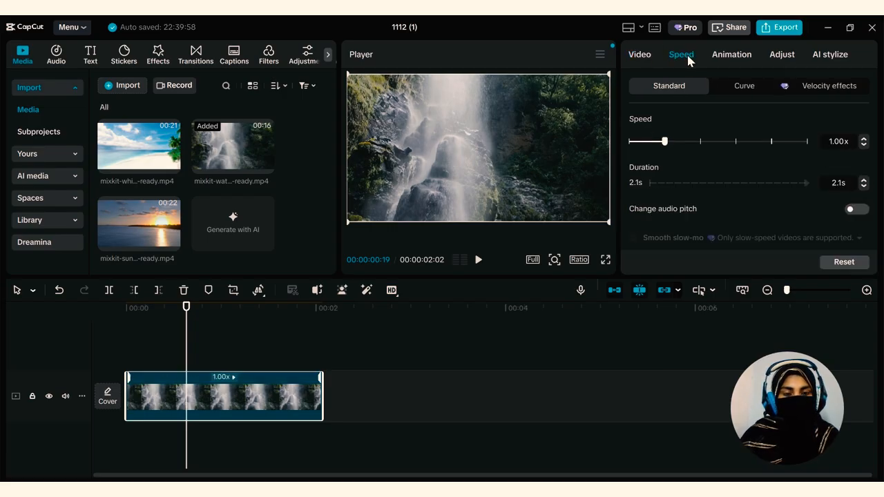
pyautogui.scroll(-2, 694, 171)
pyautogui.scroll(2, 693, 172)
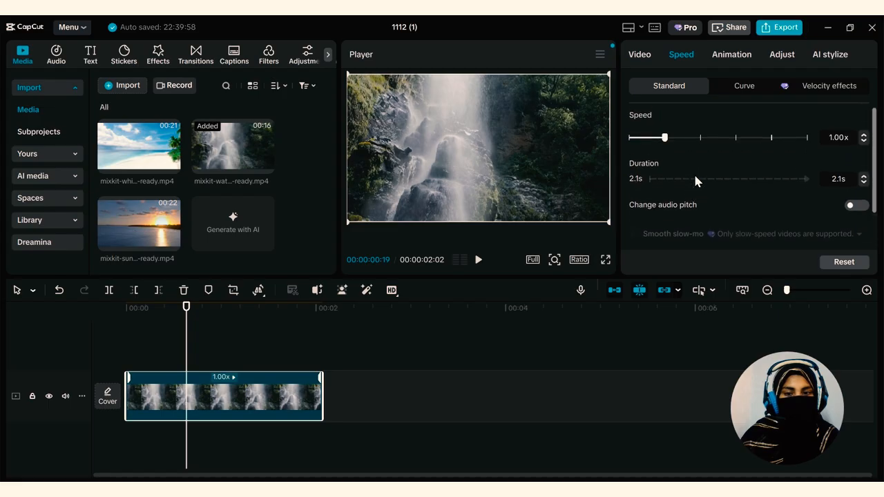
pyautogui.click(734, 57)
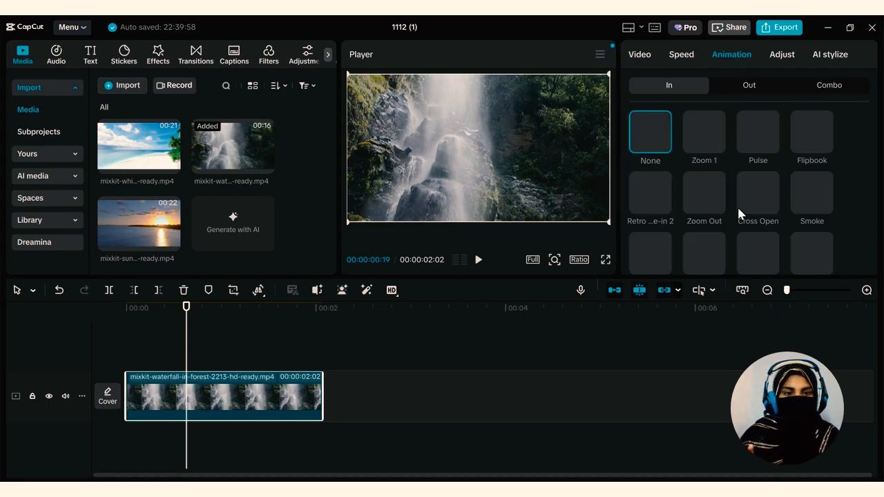
pyautogui.click(784, 57)
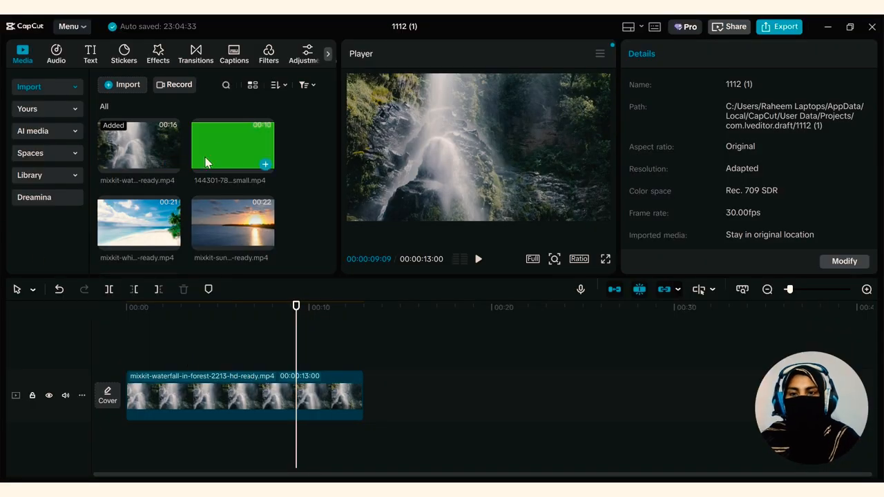
pyautogui.moveTo(205, 162); pyautogui.dragTo(208, 373)
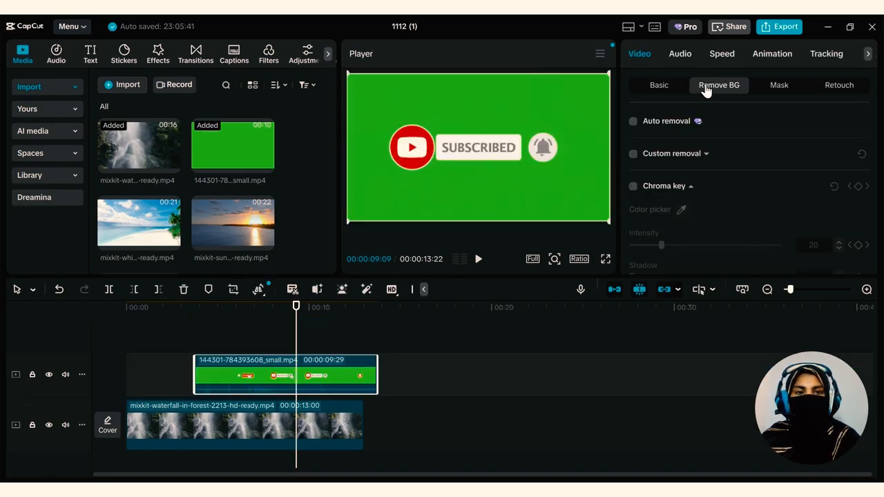
# Key out the subscribe clip's green background with Chroma key and set its Intensity to 38
pyautogui.click(632, 187)
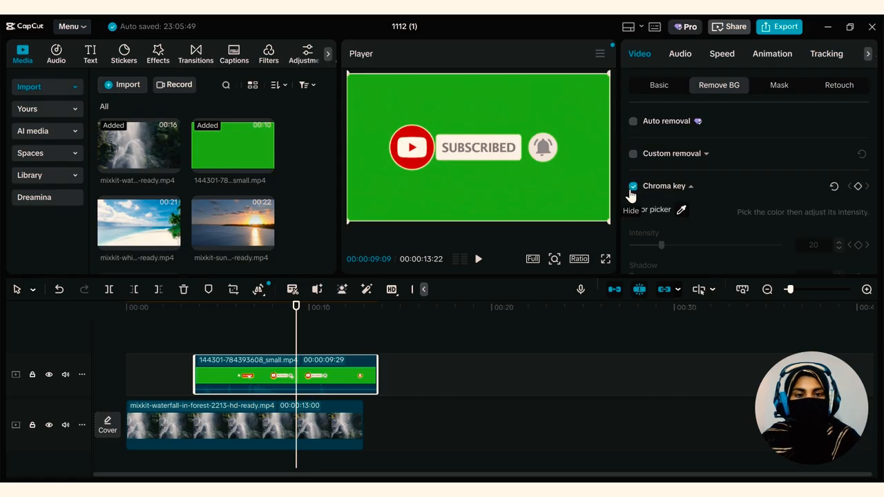
pyautogui.click(681, 211)
pyautogui.click(507, 177)
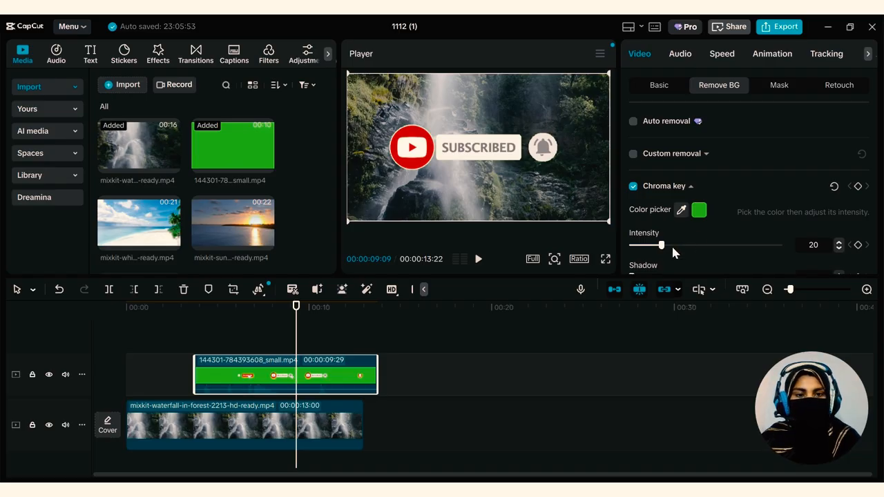
pyautogui.moveTo(673, 247); pyautogui.dragTo(687, 246)
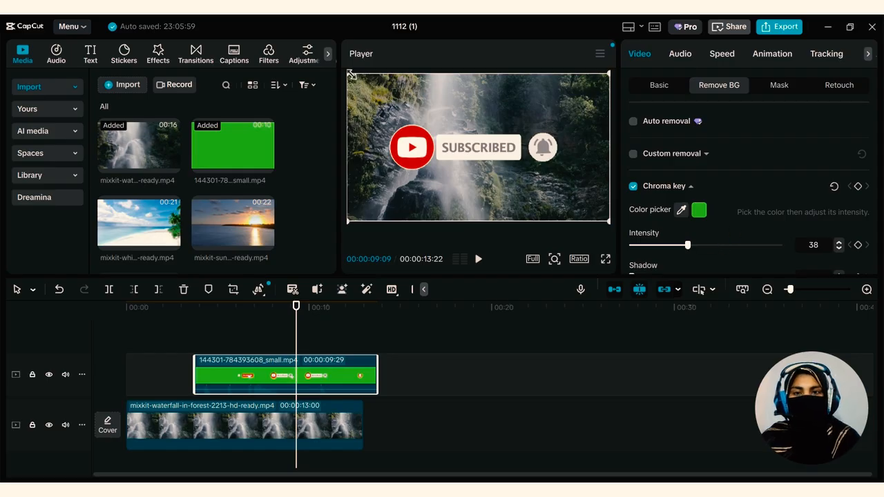
# Shrink the keyed subscribe overlay to about half size and place it in the lower-right corner of the video frame
pyautogui.moveTo(350, 74); pyautogui.dragTo(416, 116)
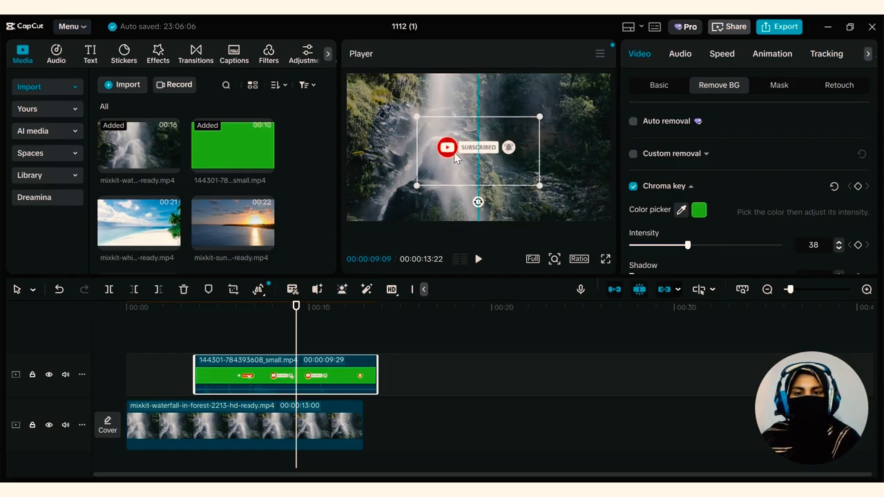
pyautogui.moveTo(454, 157); pyautogui.dragTo(536, 210)
# Set the chroma key's Shadow to 27 and increase its Feather edge for the subscribe overlay
pyautogui.scroll(-3, 818, 227)
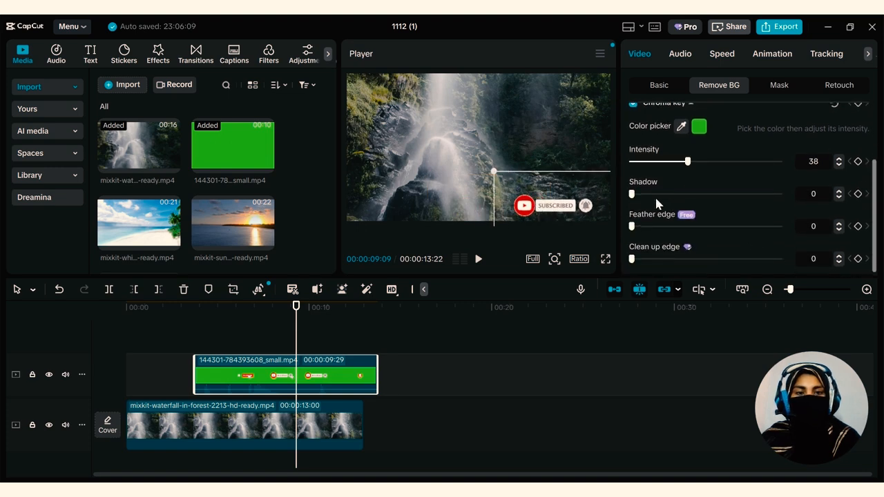
pyautogui.moveTo(631, 193); pyautogui.dragTo(671, 193)
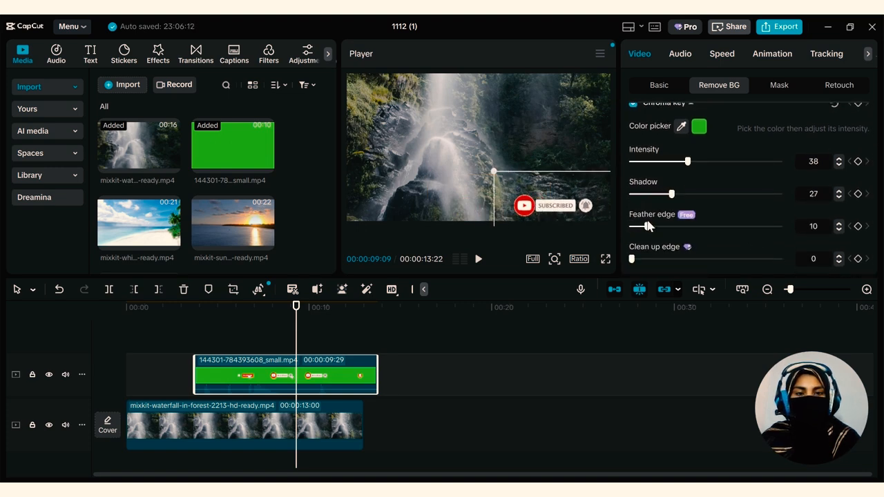
pyautogui.moveTo(676, 229); pyautogui.dragTo(706, 230)
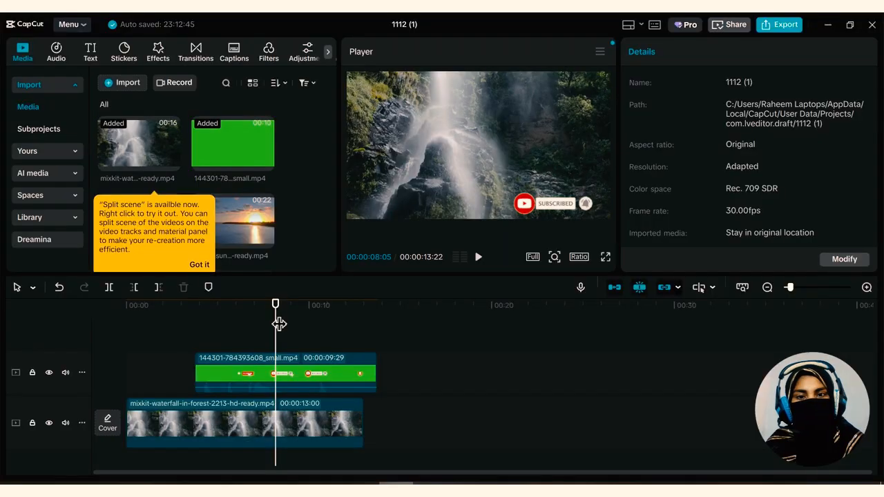
# Preview the sunset clip from the imported media and dismiss the Split scene tip
pyautogui.click(242, 229)
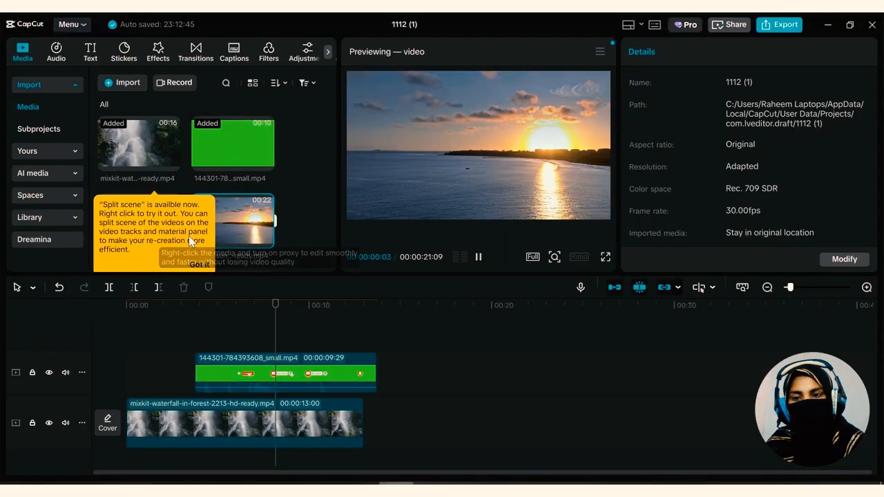
pyautogui.press('space')
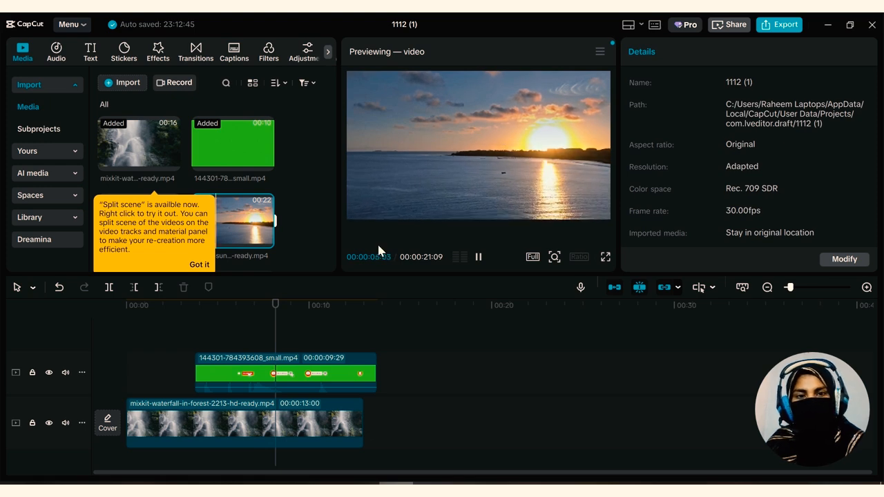
pyautogui.click(200, 263)
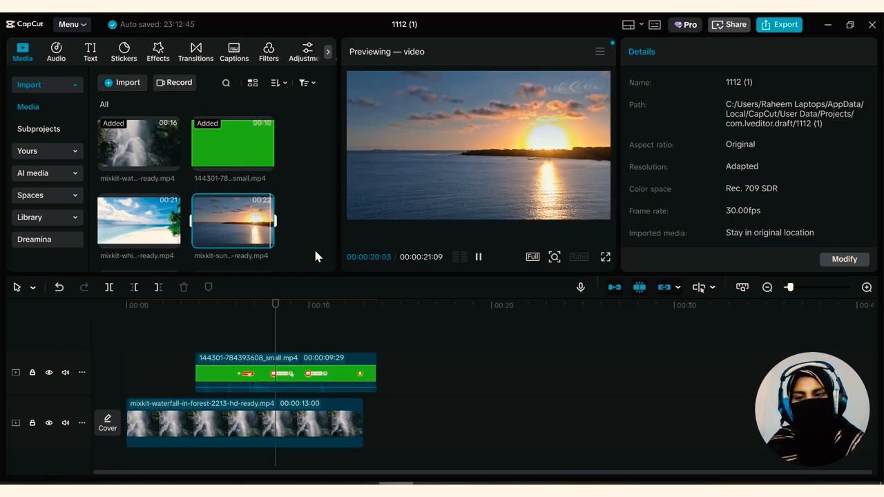
# Replace the green-screen clip on the timeline with the sunset clip, placed above the waterfall clip from the start
pyautogui.click(234, 367)
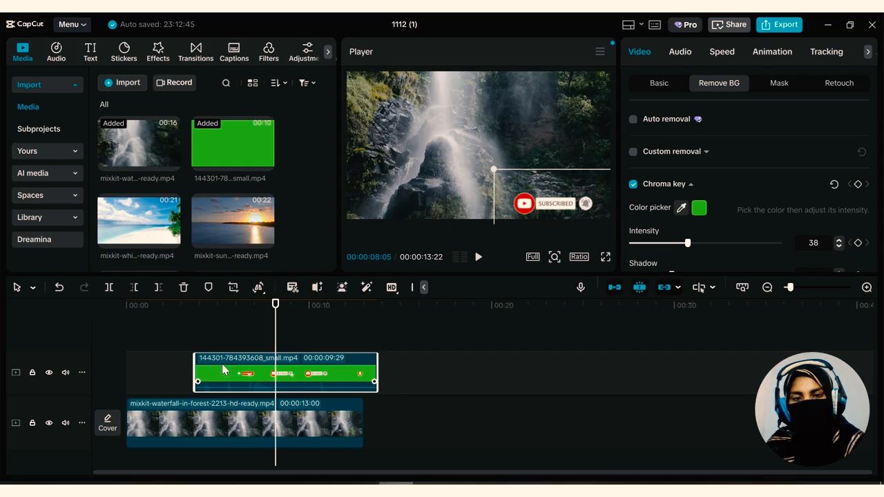
pyautogui.press('Delete')
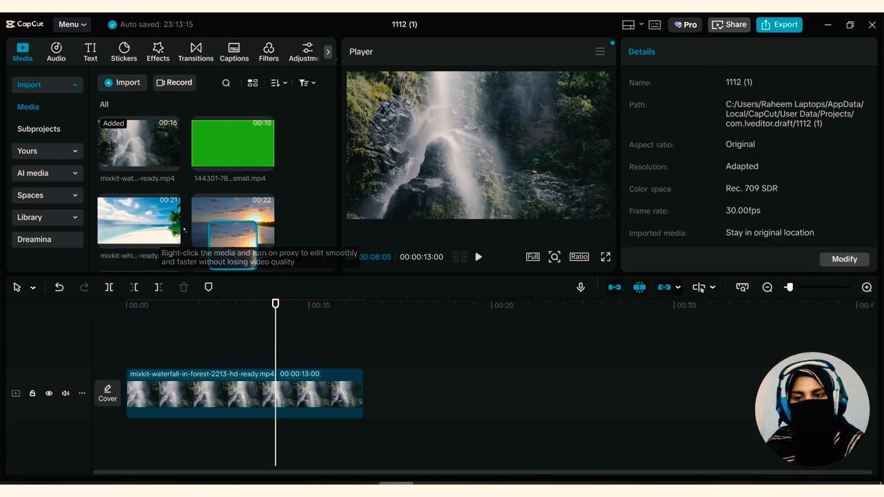
pyautogui.moveTo(183, 230); pyautogui.dragTo(37, 375)
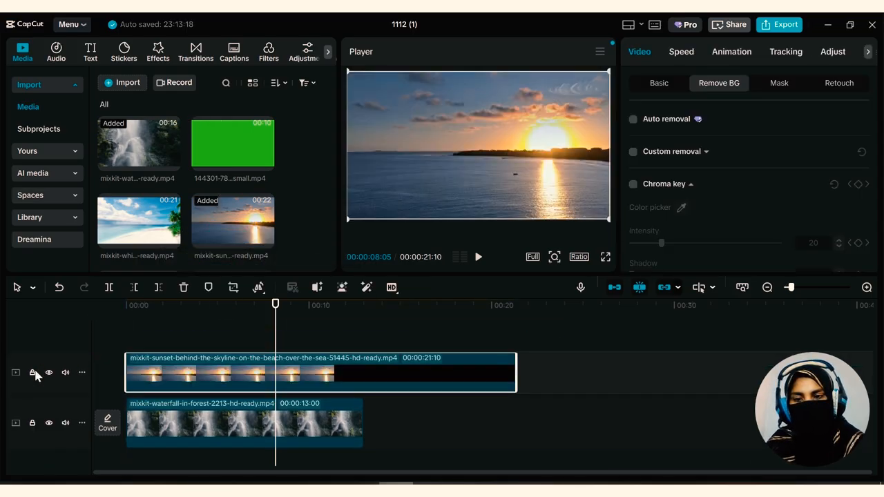
pyautogui.click(191, 426)
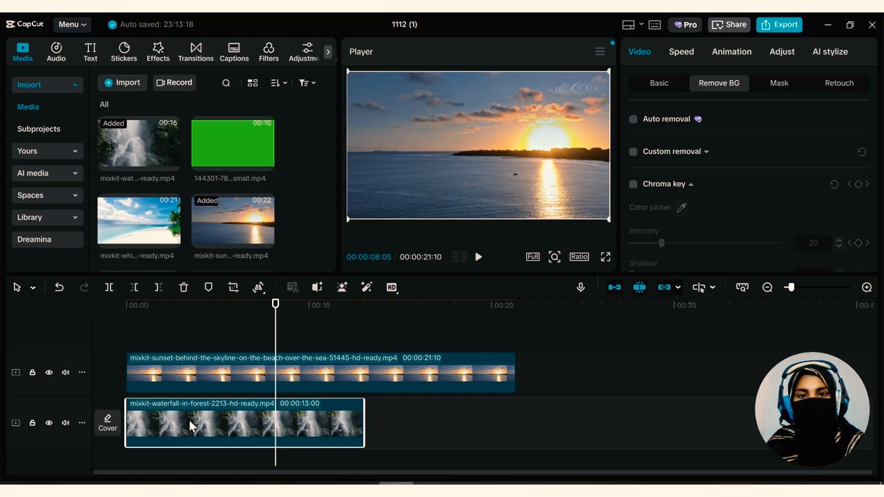
# Add a Rectangle mask to the sunset clip and look through the other mask shapes
pyautogui.click(192, 377)
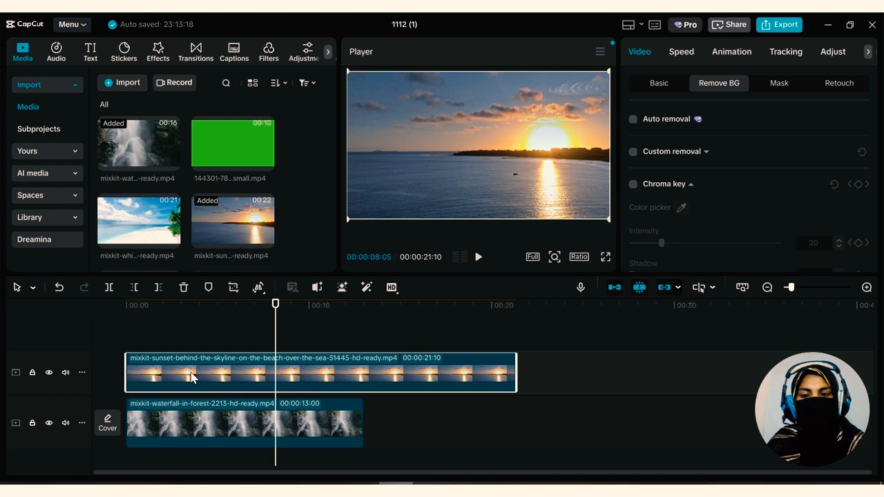
pyautogui.click(778, 84)
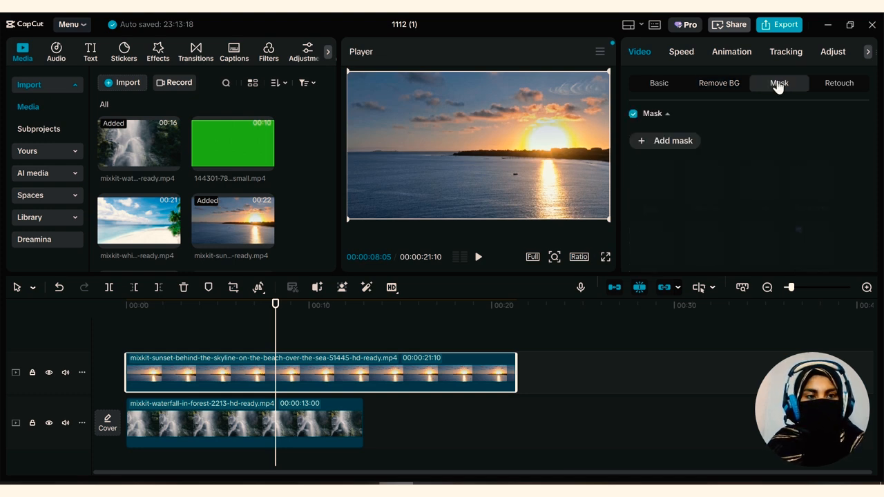
pyautogui.click(642, 146)
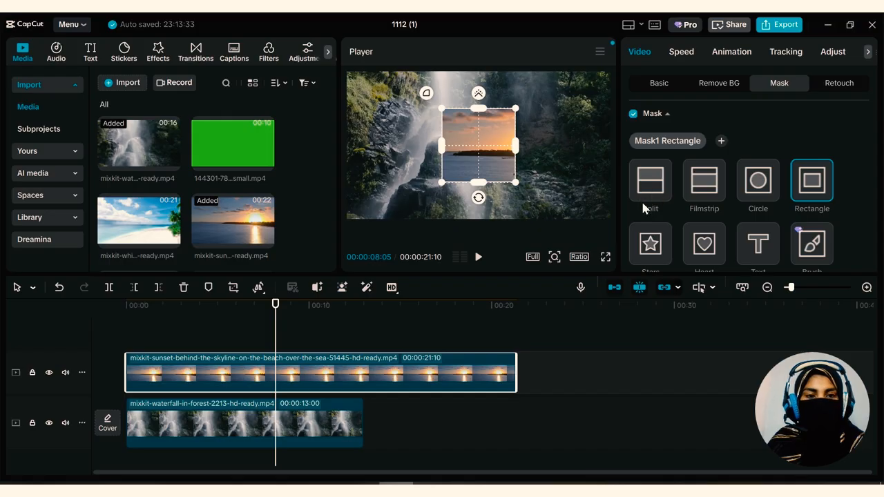
pyautogui.scroll(-2, 756, 238)
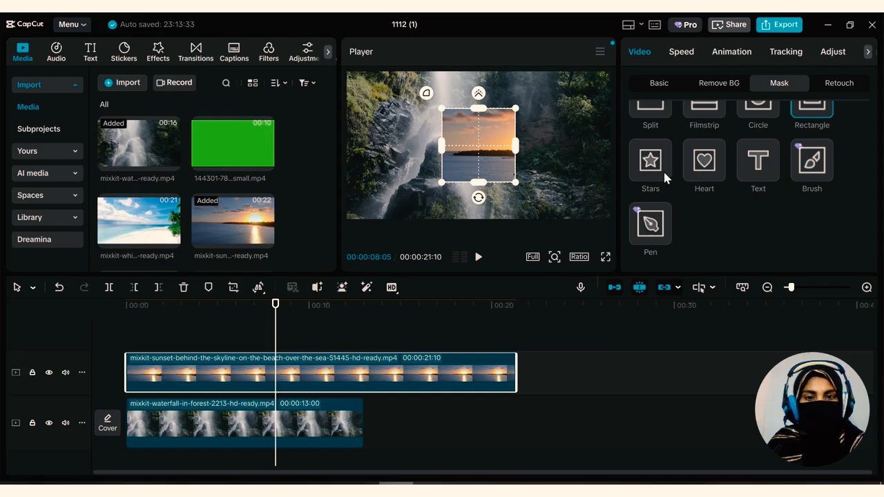
pyautogui.scroll(2, 663, 169)
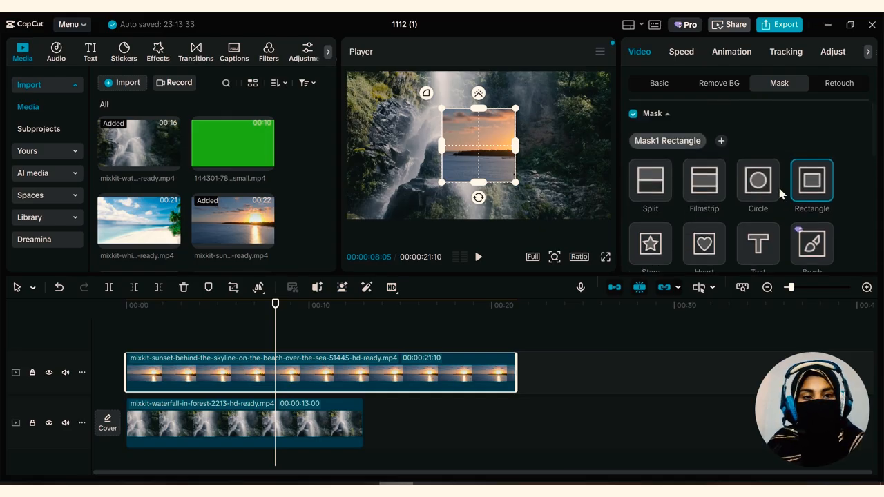
# Change the sunset clip's mask to Circle and move it over the sun, at about X 341, Y 31
pyautogui.click(771, 187)
pyautogui.moveTo(483, 160); pyautogui.dragTo(549, 152)
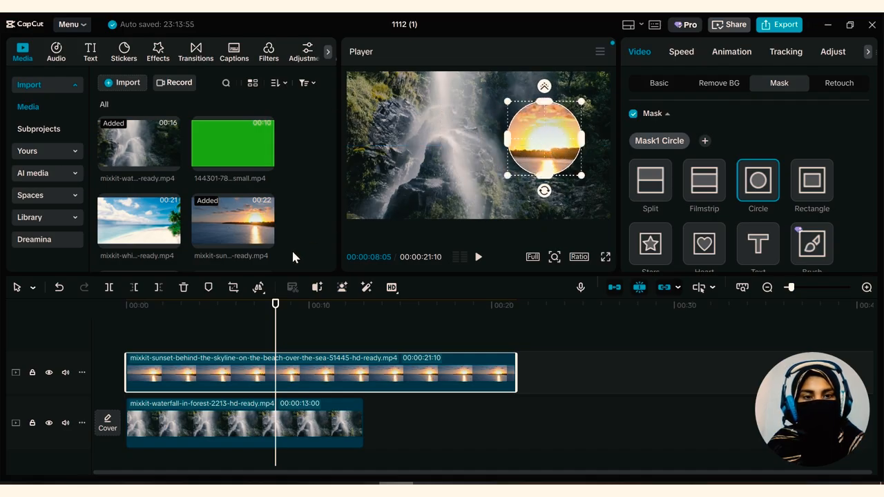
pyautogui.moveTo(516, 129); pyautogui.dragTo(553, 133)
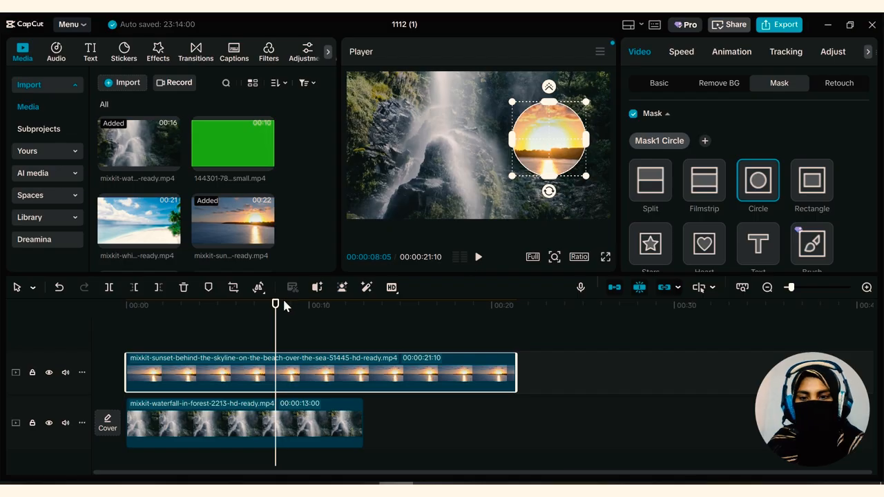
# Play the masked composition from the beginning and shift the sunset clip down to position Y -75
pyautogui.moveTo(280, 307); pyautogui.dragTo(124, 345)
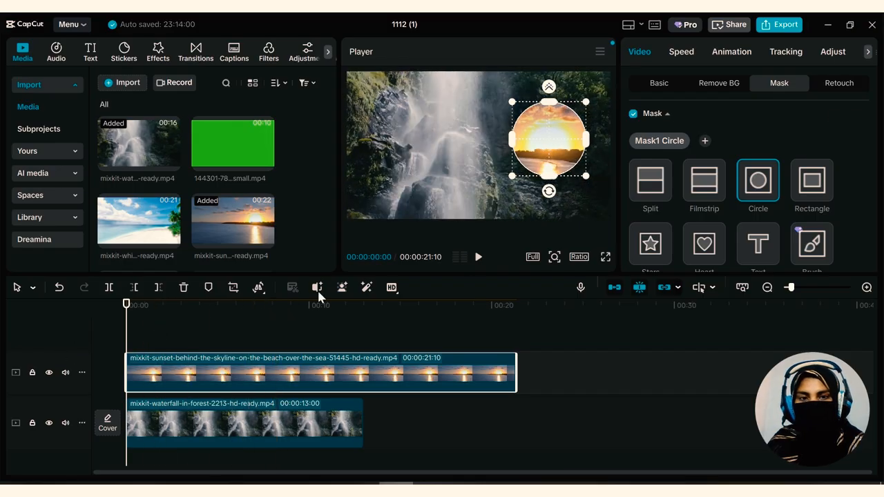
pyautogui.click(477, 258)
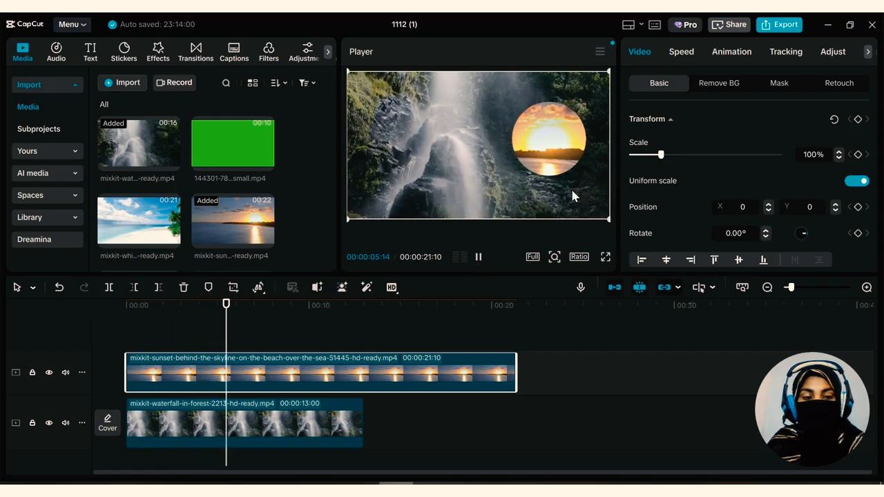
pyautogui.moveTo(563, 106); pyautogui.dragTo(547, 134)
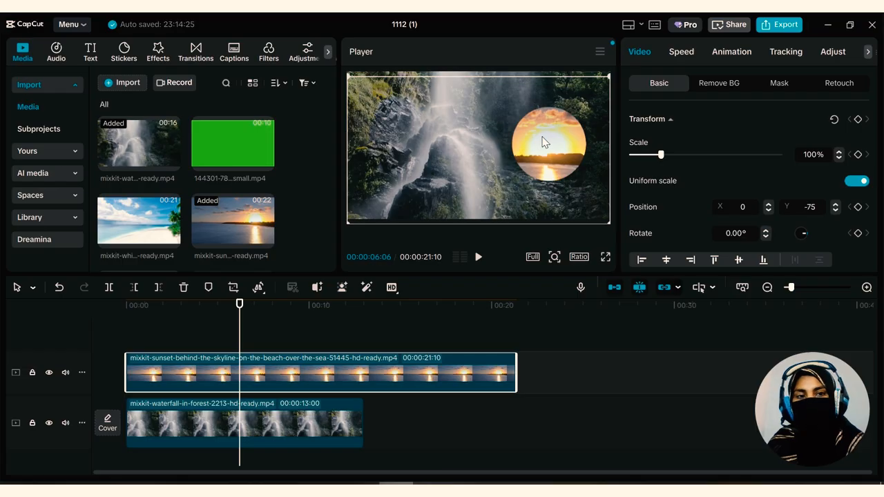
# Try a Feather of 39 on the sunset clip's circle mask, and settle on 14
pyautogui.click(784, 88)
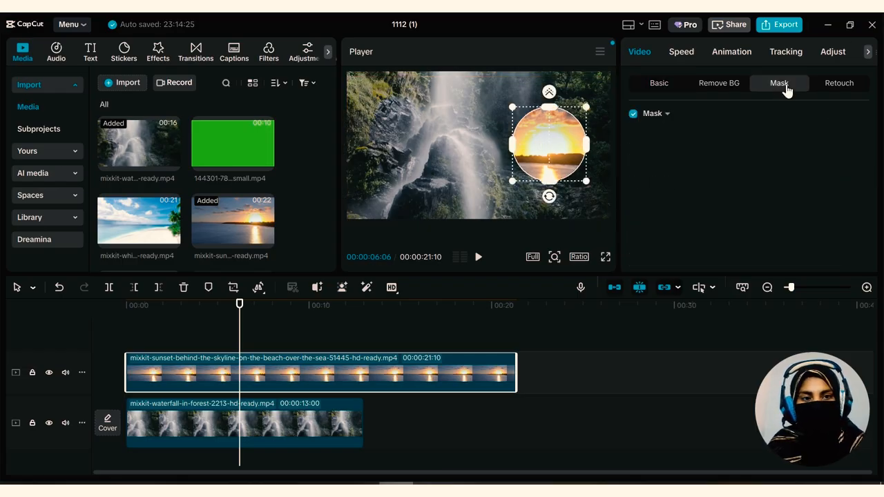
pyautogui.scroll(-5, 705, 204)
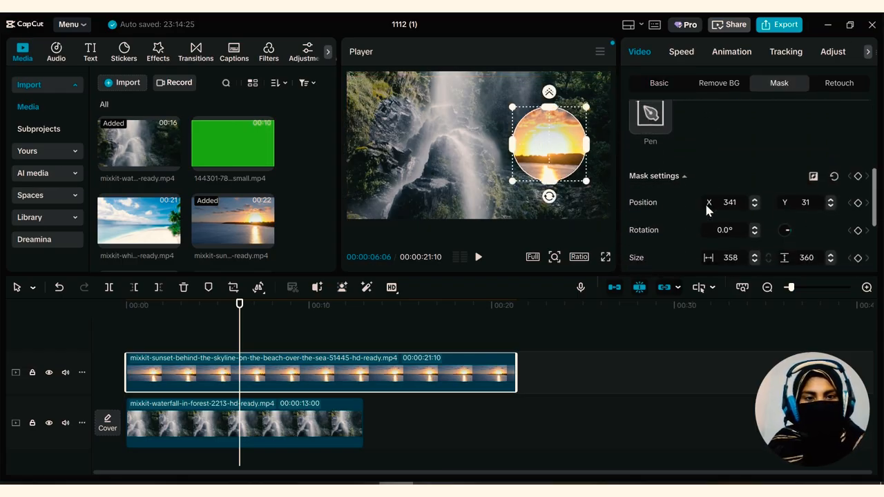
pyautogui.scroll(2, 704, 202)
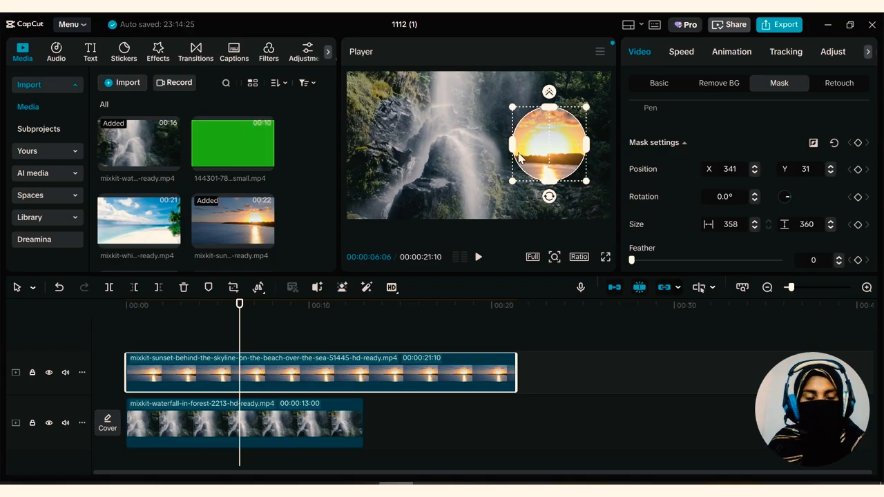
pyautogui.scroll(-4, 697, 217)
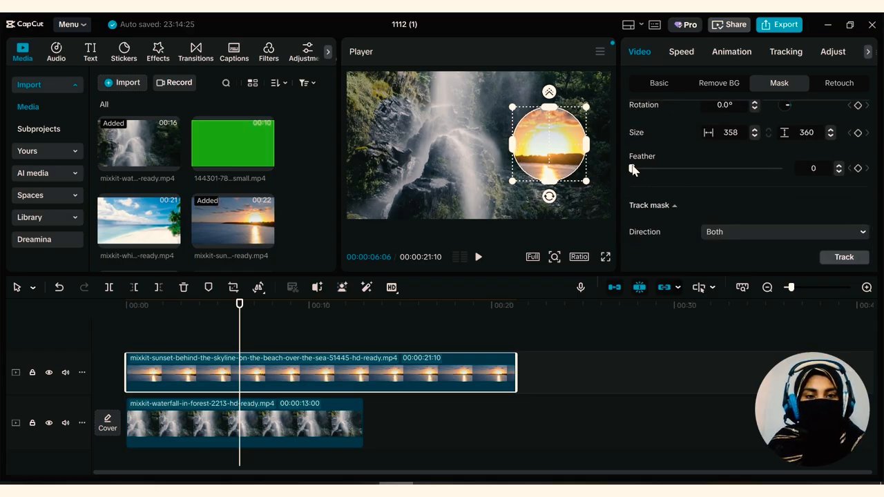
pyautogui.moveTo(631, 166); pyautogui.dragTo(689, 167)
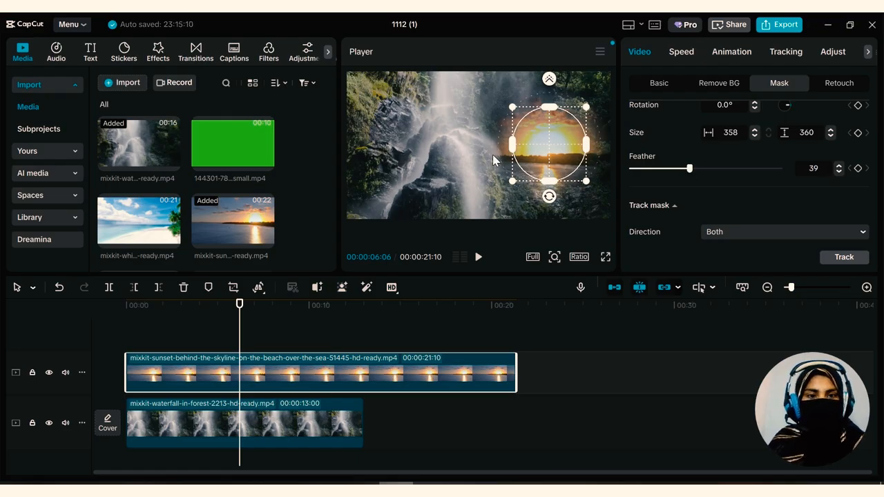
pyautogui.moveTo(673, 169); pyautogui.dragTo(652, 168)
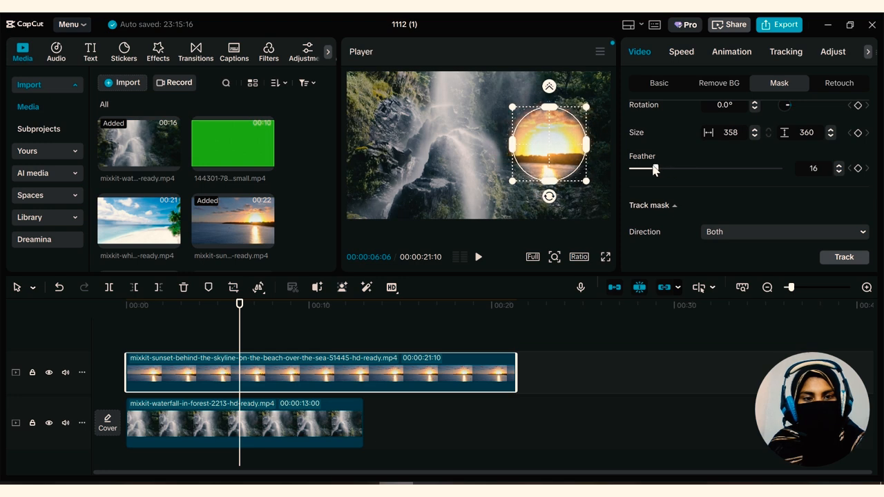
# Check the Track mask direction options and review the circle mask's position, rotation and size settings
pyautogui.scroll(-1, 637, 229)
pyautogui.click(663, 207)
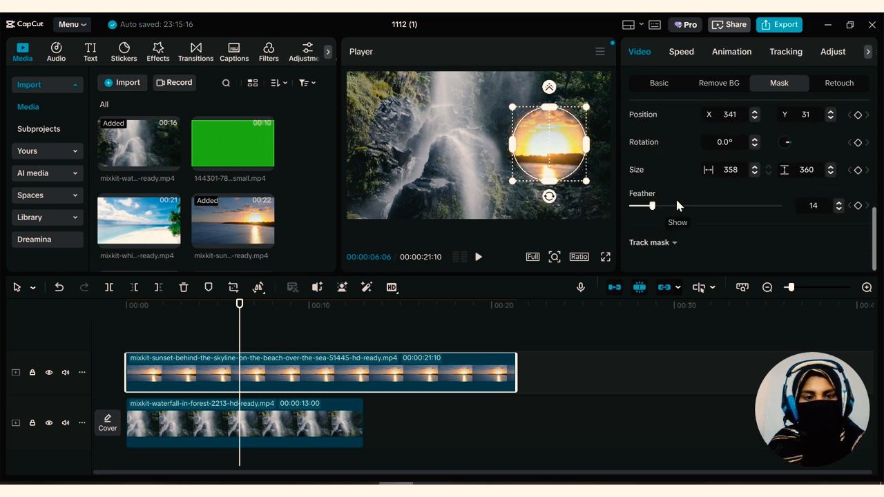
pyautogui.click(676, 250)
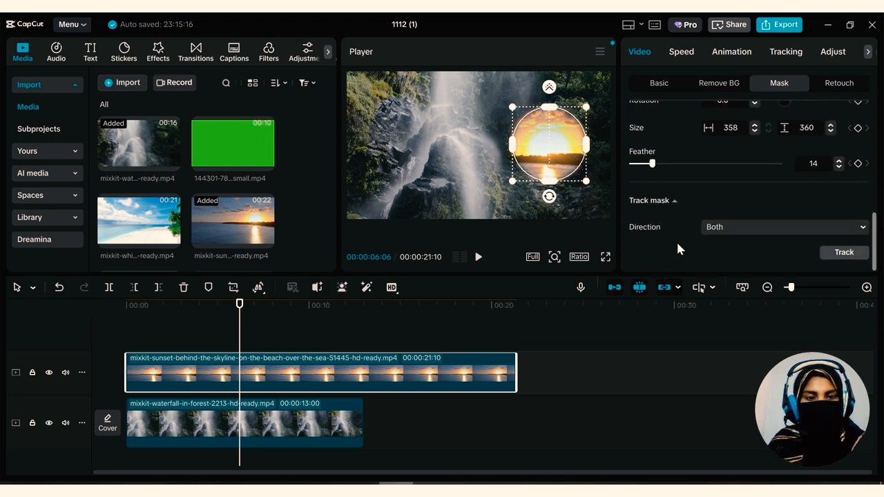
pyautogui.click(714, 232)
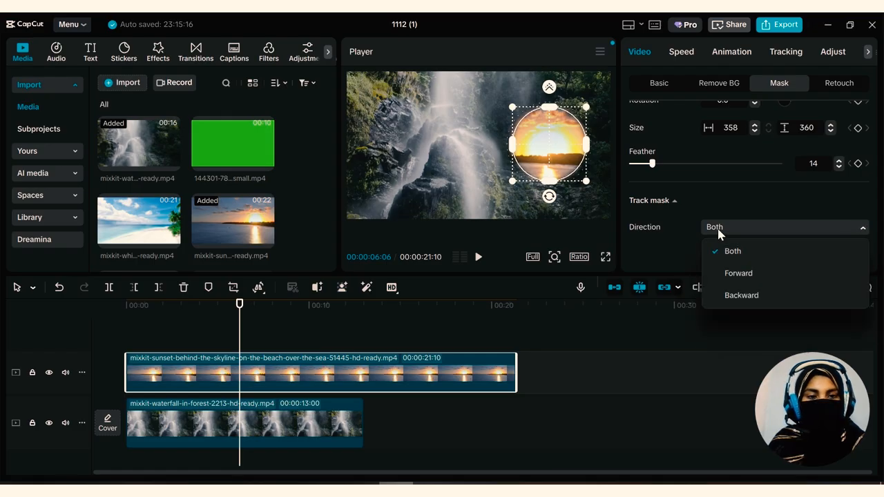
pyautogui.click(720, 232)
pyautogui.scroll(3, 690, 251)
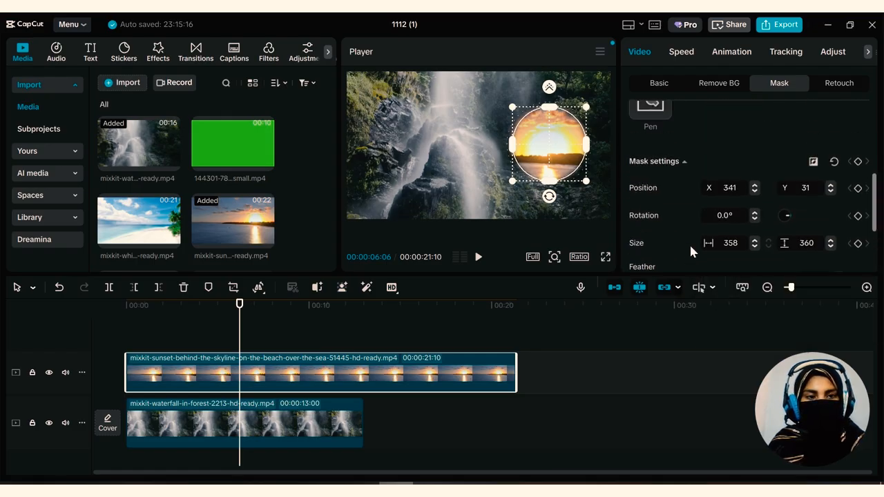
pyautogui.scroll(3, 689, 243)
pyautogui.scroll(-3, 687, 251)
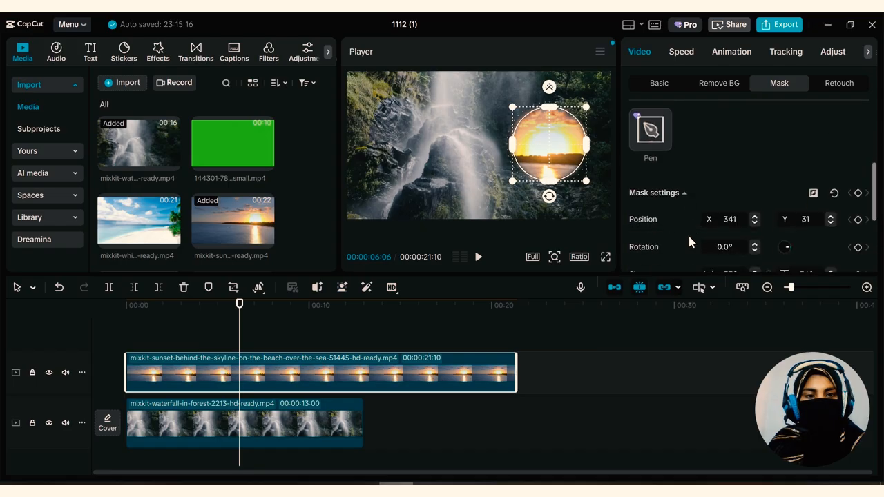
# Invert the circle mask on the sunset clip in the Mask settings
pyautogui.scroll(-2, 681, 252)
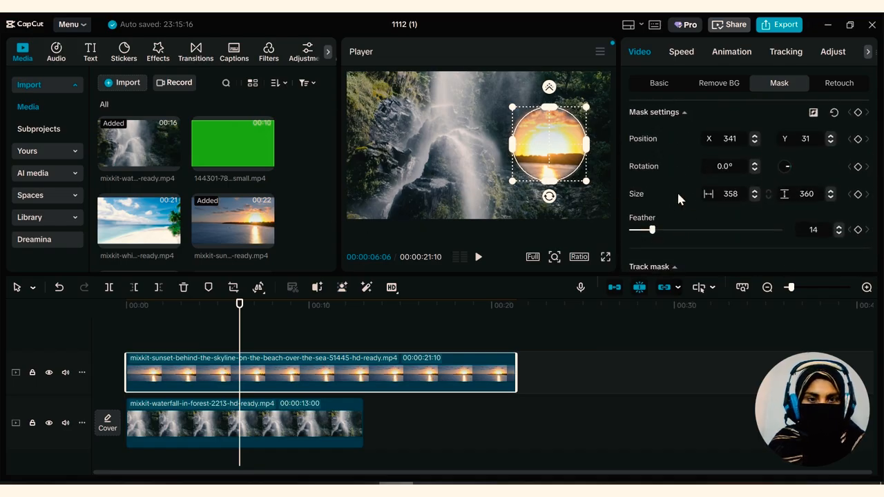
pyautogui.scroll(3, 677, 195)
pyautogui.scroll(-1, 678, 195)
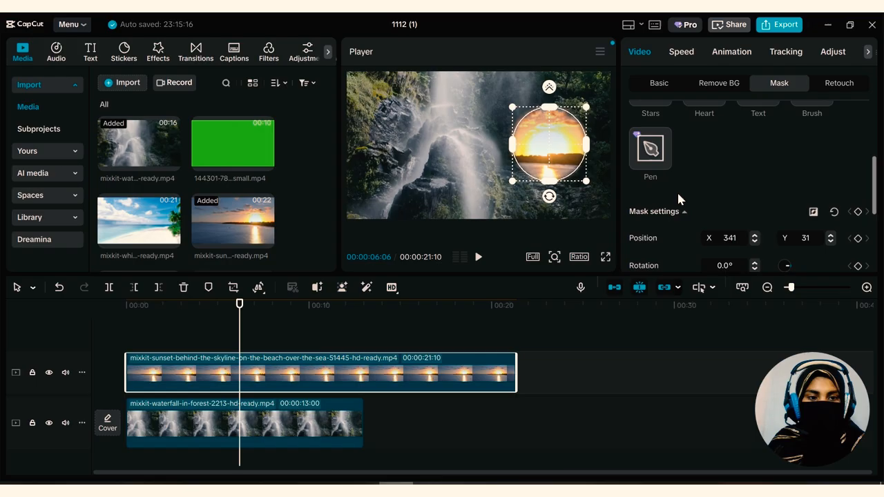
pyautogui.click(814, 209)
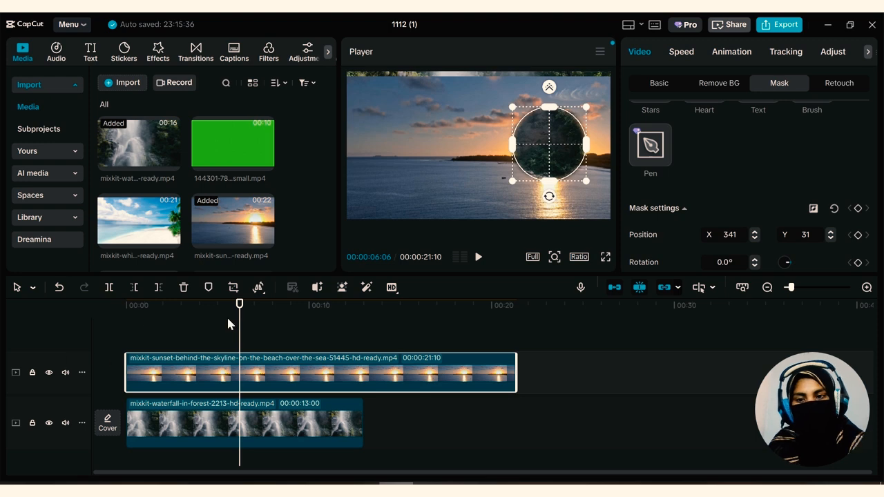
# Play the inverted-mask composition from near the start of the timeline, and stop it after several seconds
pyautogui.moveTo(240, 305); pyautogui.dragTo(213, 305)
pyautogui.click(135, 319)
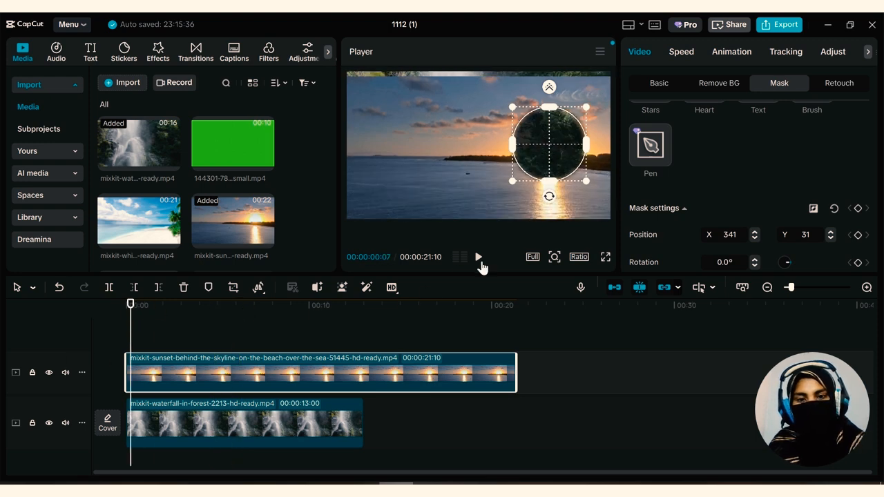
pyautogui.click(478, 257)
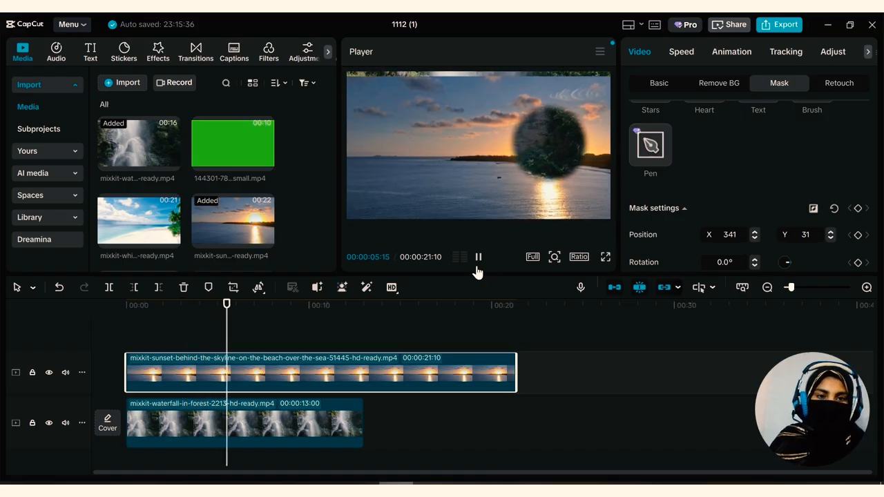
pyautogui.click(478, 257)
# Try the Heart, Stars and Brush masks on the sunset clip
pyautogui.scroll(3, 653, 200)
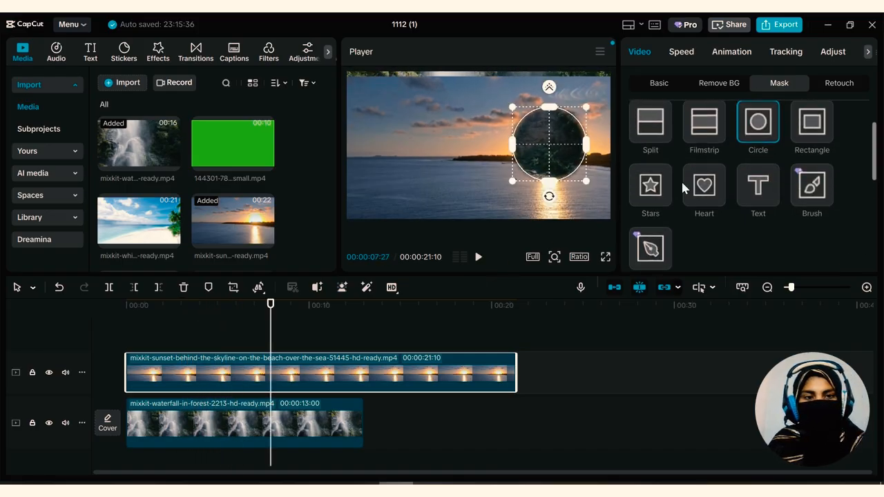
pyautogui.click(695, 190)
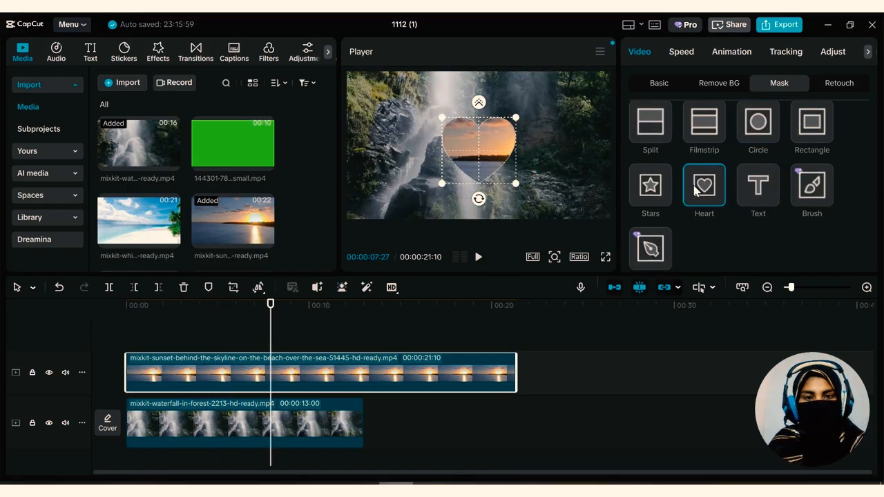
pyautogui.click(656, 192)
pyautogui.click(809, 191)
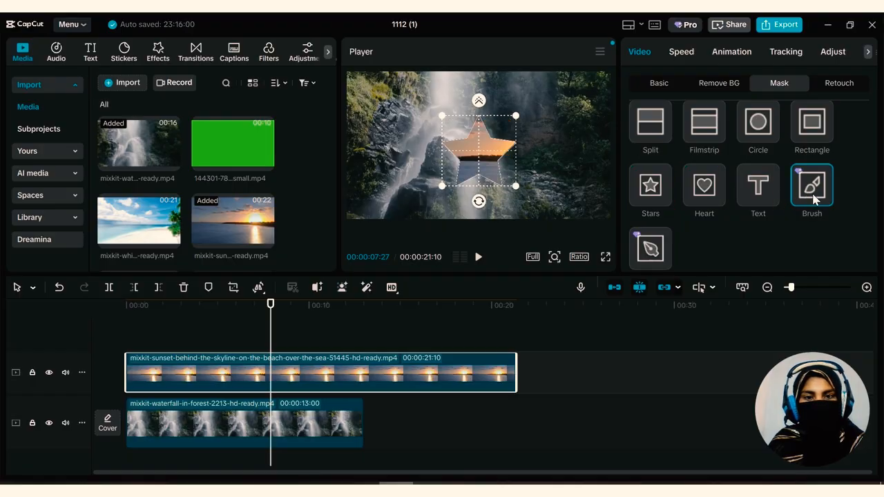
pyautogui.scroll(-1, 693, 238)
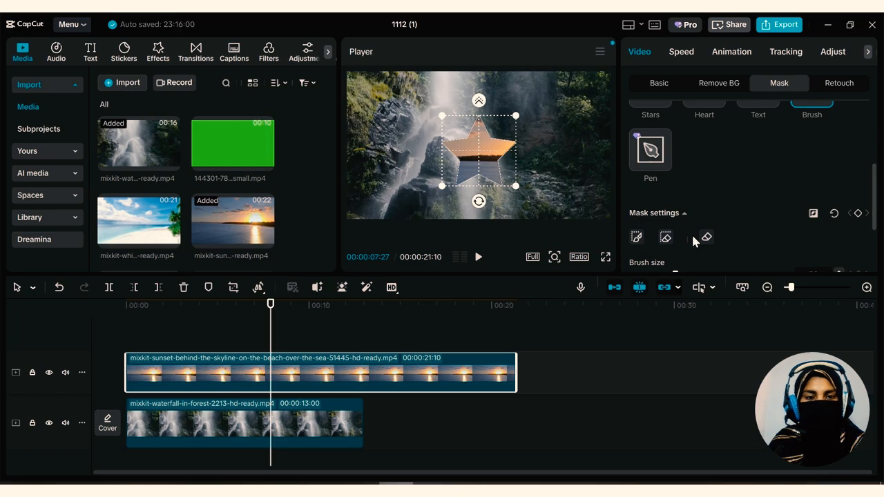
pyautogui.scroll(2, 691, 233)
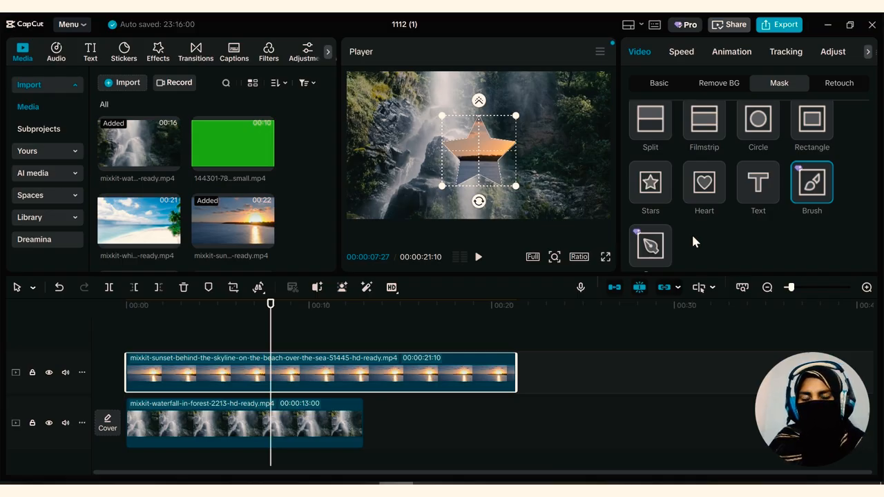
pyautogui.scroll(2, 692, 236)
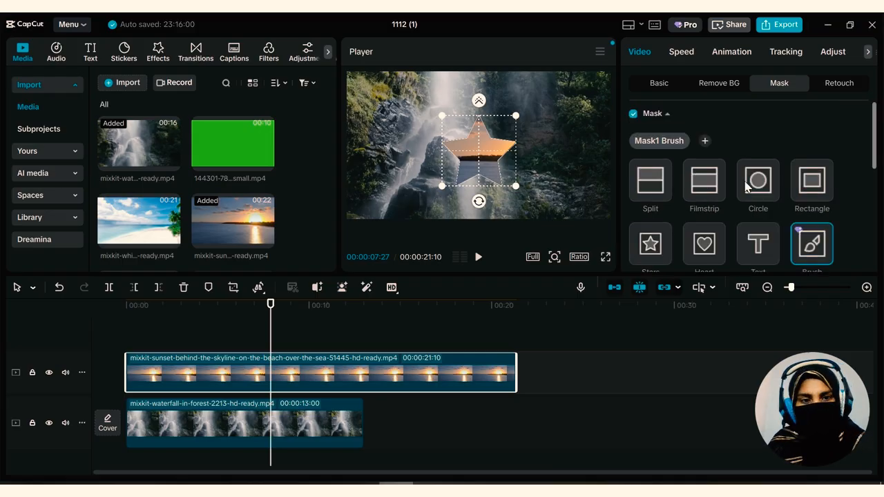
# Change the sunset clip's mask to Circle and move it over the sun
pyautogui.click(757, 180)
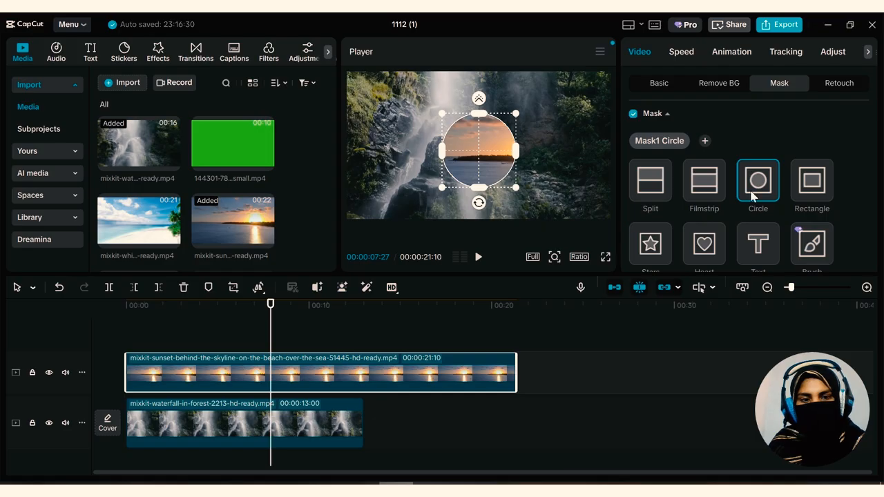
pyautogui.scroll(-3, 714, 207)
pyautogui.scroll(2, 706, 216)
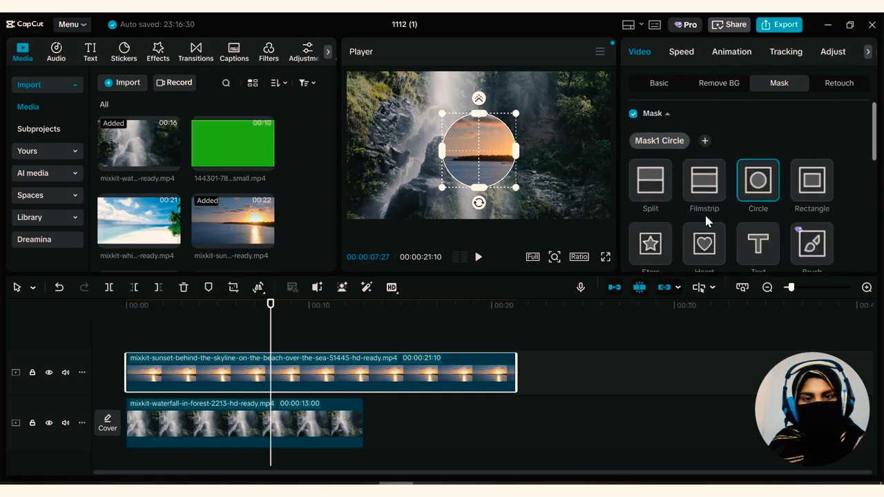
pyautogui.moveTo(503, 136); pyautogui.dragTo(574, 125)
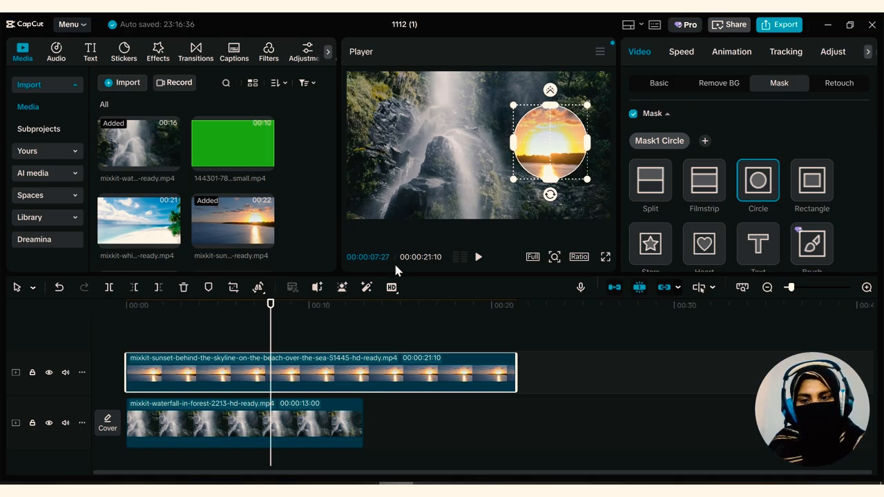
# Delete the sunset clip from the timeline and open the Retouch settings for the waterfall clip
pyautogui.press('Delete')
pyautogui.click(288, 381)
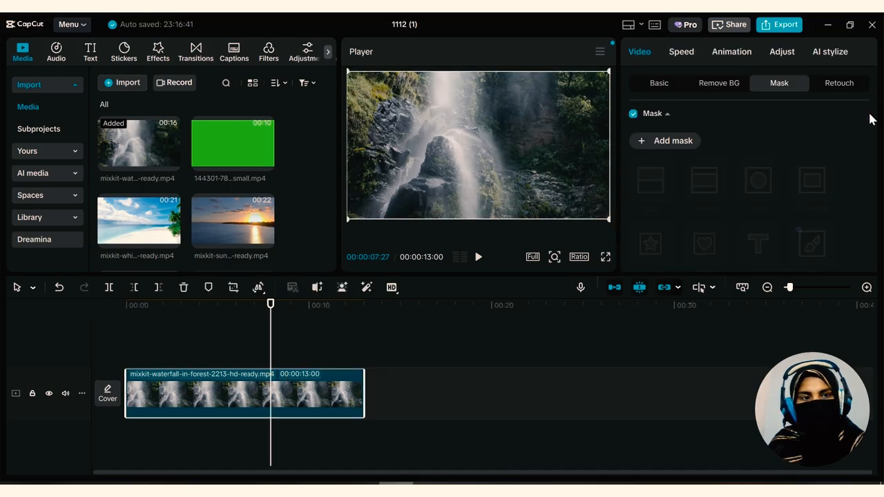
pyautogui.click(840, 86)
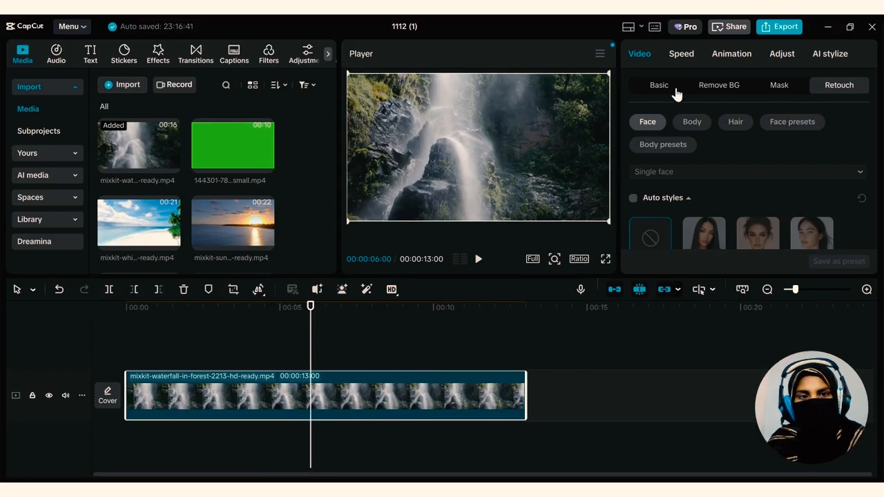
# In the waterfall clip's Basic settings, try a scale of 160% and an X position of 3
pyautogui.click(659, 82)
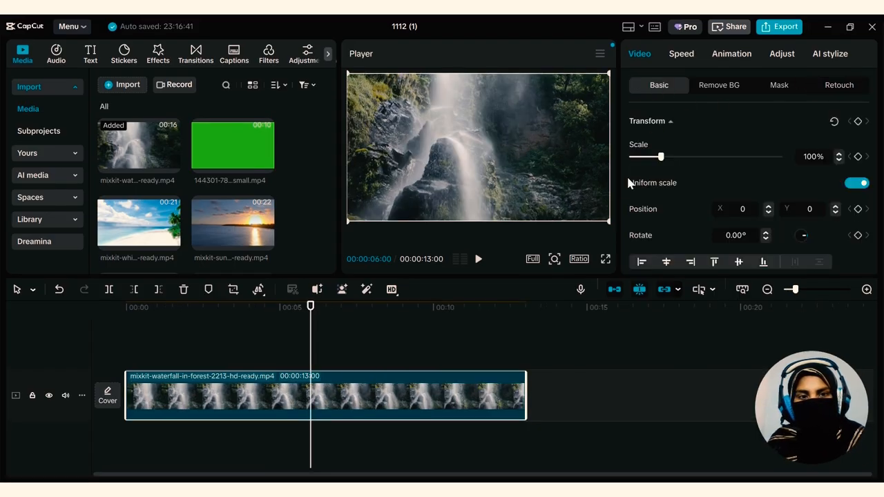
pyautogui.scroll(-1, 638, 201)
pyautogui.scroll(1, 652, 197)
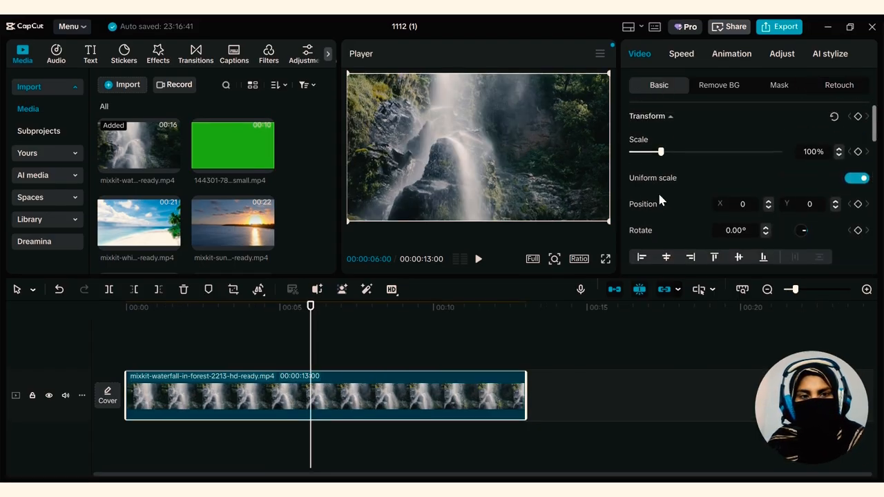
pyautogui.moveTo(674, 157); pyautogui.dragTo(679, 157)
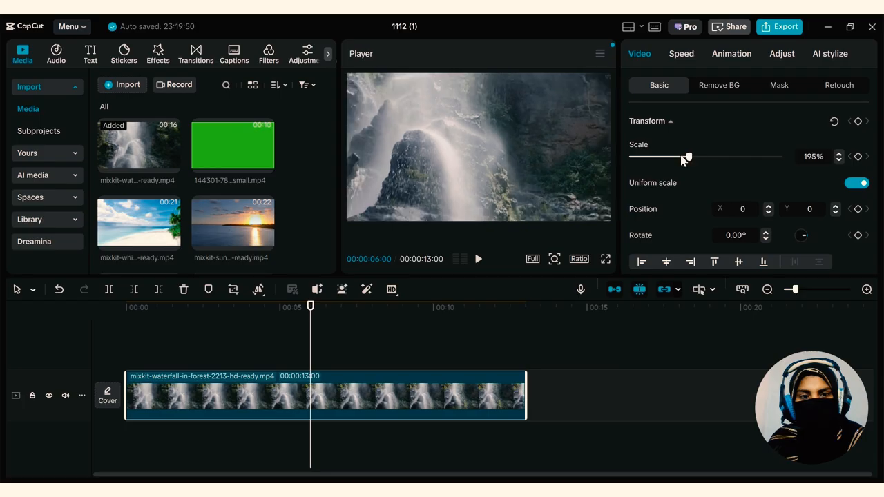
pyautogui.click(768, 206)
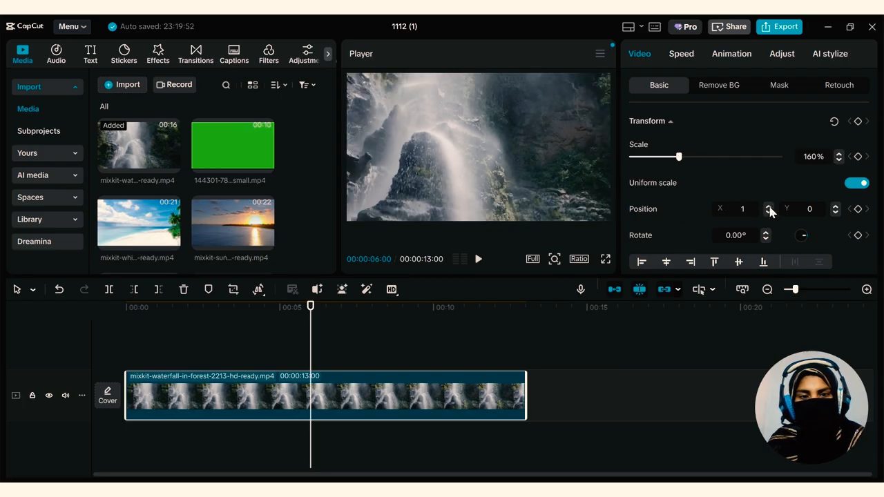
pyautogui.click(768, 206)
pyautogui.click(767, 205)
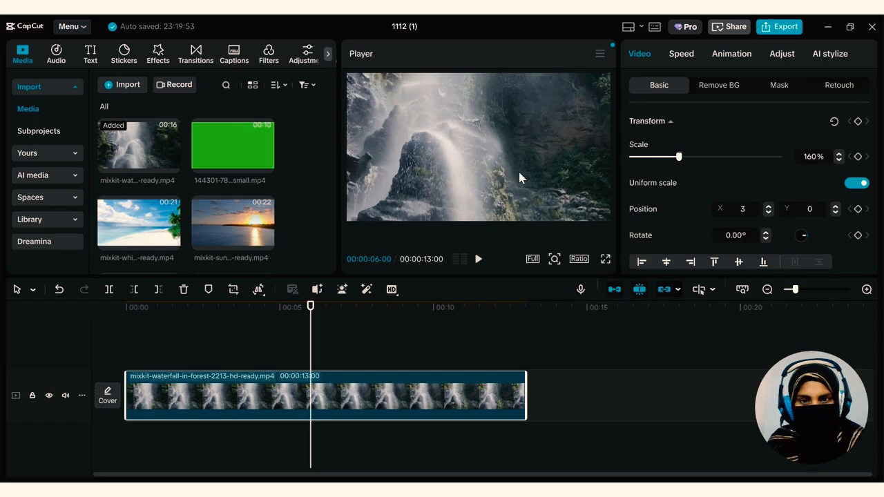
# Move the waterfall clip around in the preview, and return it to 100% scale and position X 0, Y 0
pyautogui.moveTo(405, 211); pyautogui.dragTo(337, 224)
pyautogui.moveTo(435, 161); pyautogui.dragTo(411, 211)
pyautogui.moveTo(703, 157); pyautogui.dragTo(639, 158)
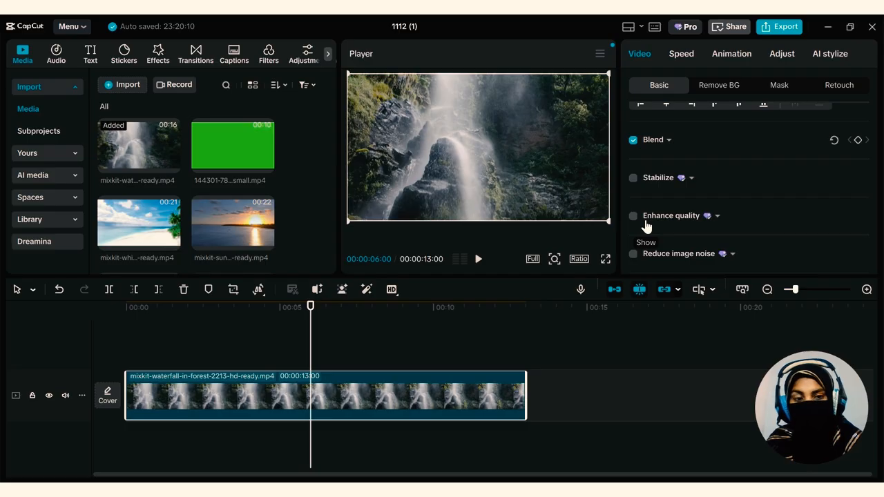
pyautogui.scroll(3, 645, 223)
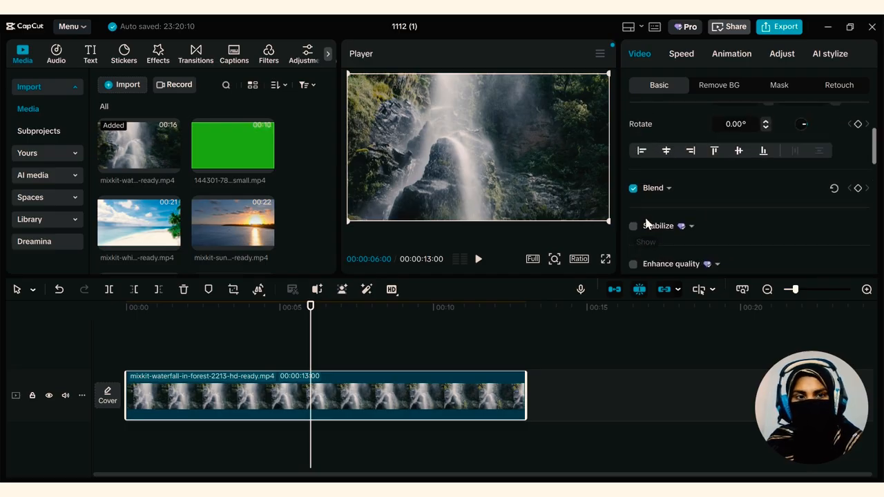
# Try standard speeds of 5.00x and 10.00x on the waterfall clip, playing each version from near its start
pyautogui.click(681, 55)
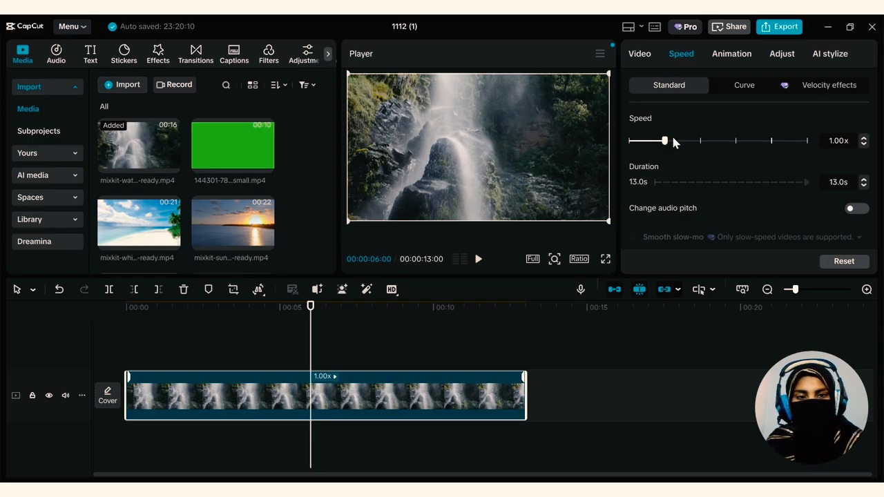
pyautogui.moveTo(665, 140); pyautogui.dragTo(736, 139)
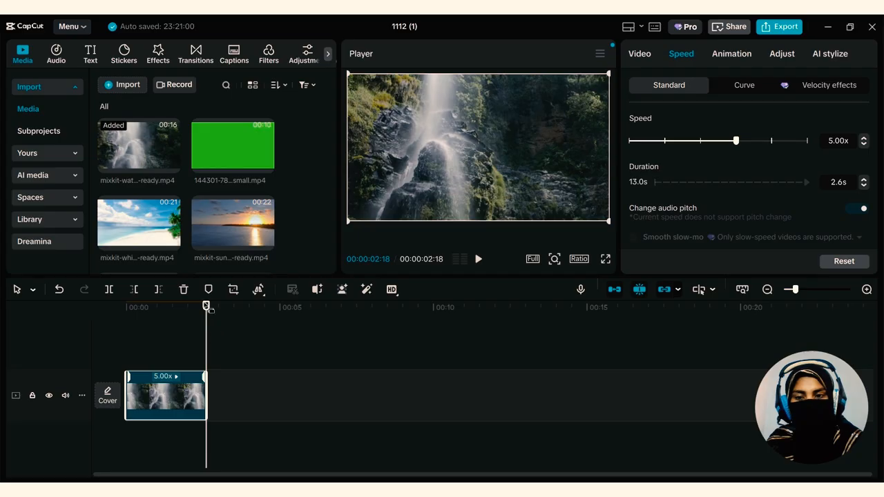
pyautogui.moveTo(205, 314); pyautogui.dragTo(53, 325)
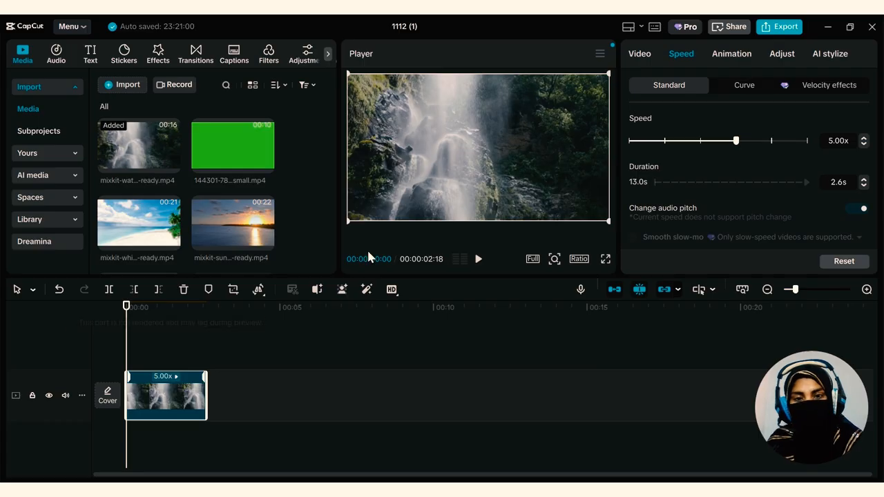
pyautogui.click(478, 259)
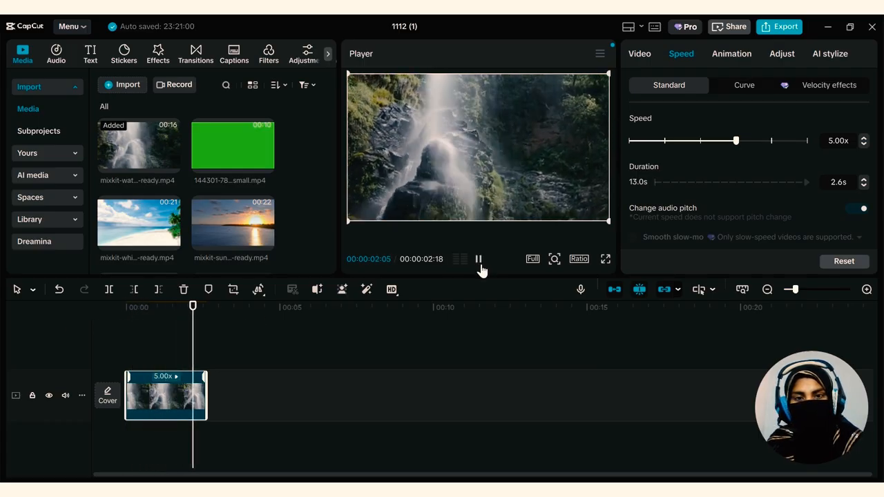
pyautogui.moveTo(749, 141); pyautogui.dragTo(771, 143)
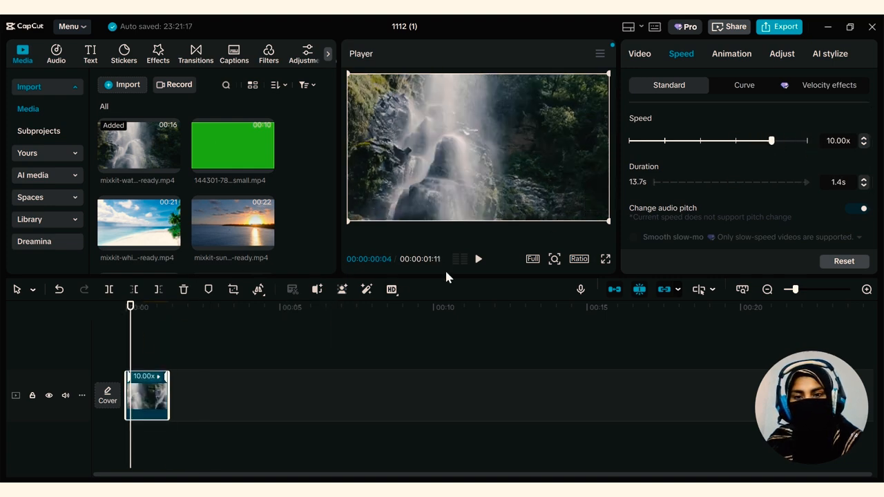
pyautogui.click(478, 259)
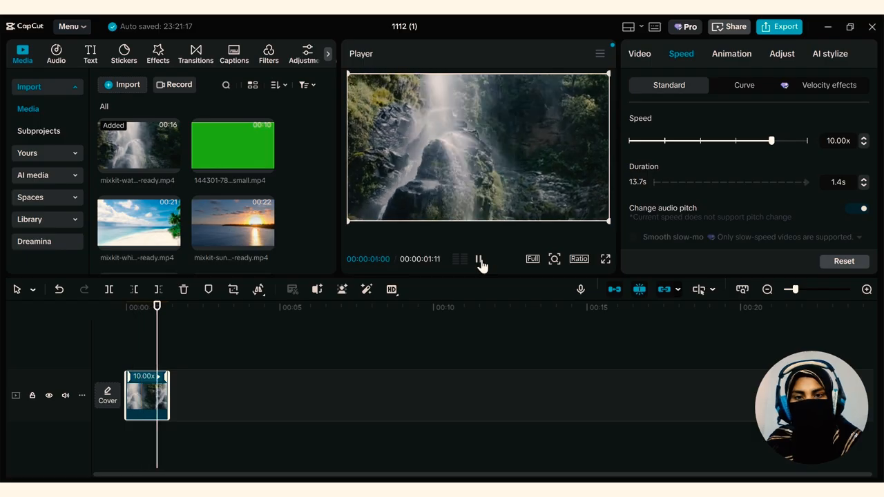
# Slow the waterfall clip to 0.56x speed and play part of the slow-motion result
pyautogui.click(752, 141)
pyautogui.moveTo(752, 142); pyautogui.dragTo(647, 142)
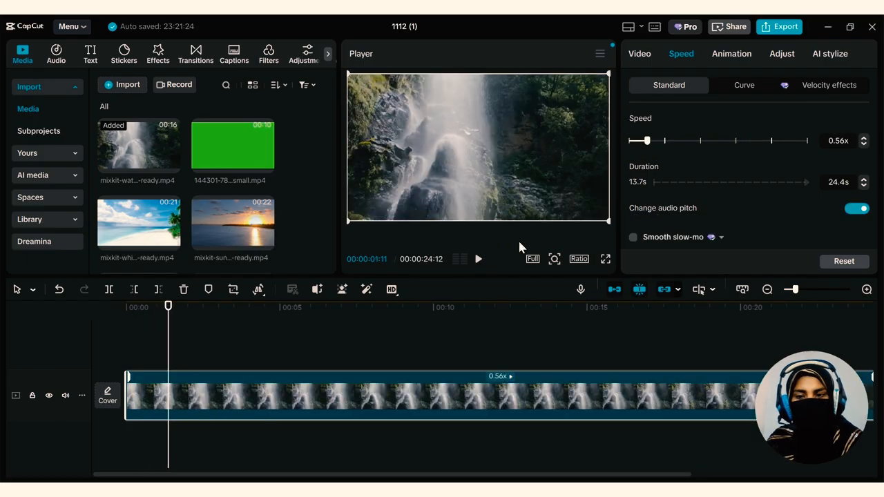
pyautogui.click(479, 260)
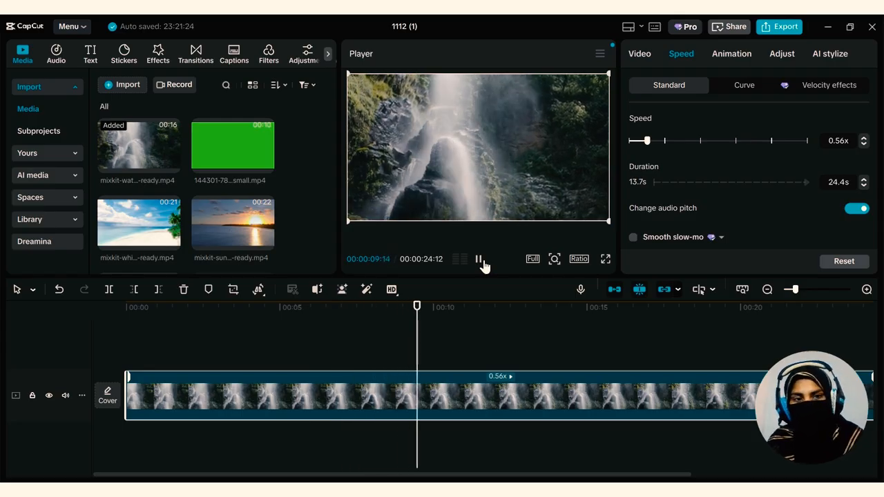
pyautogui.click(479, 260)
# Set the waterfall clip's speed to 2.00x and lengthen its duration to 8.0 s
pyautogui.moveTo(647, 140); pyautogui.dragTo(700, 140)
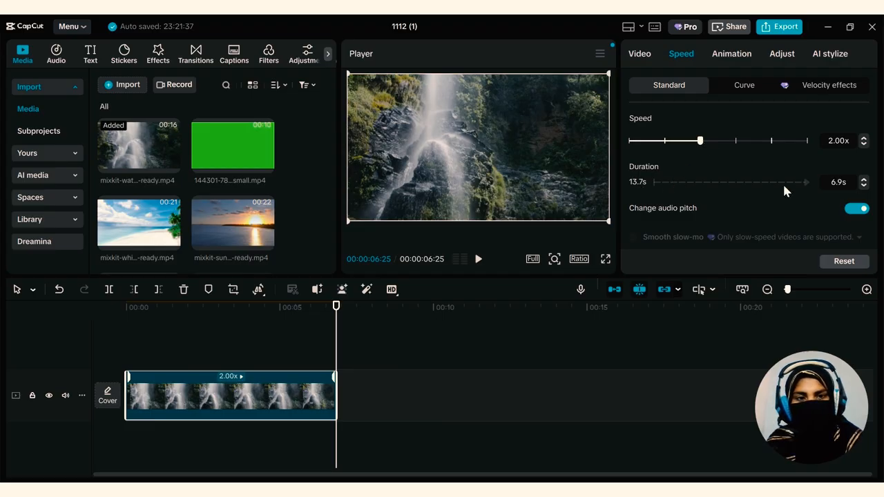
pyautogui.click(863, 178)
pyautogui.click(863, 178)
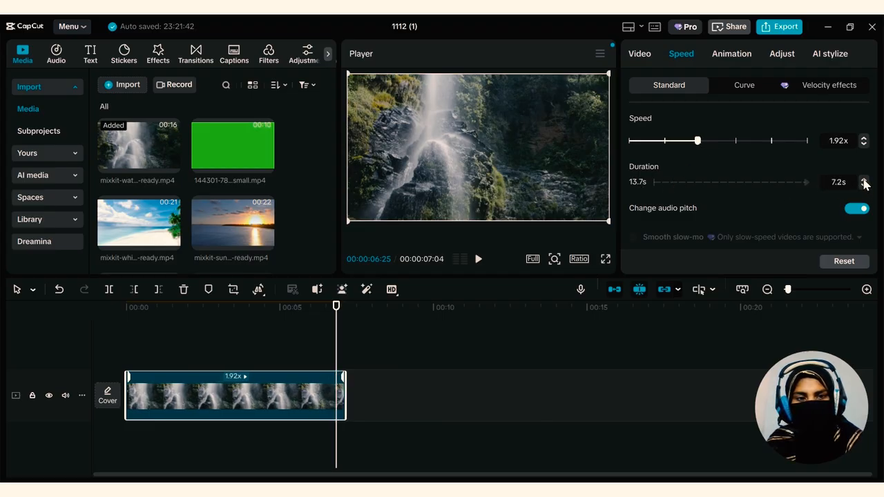
pyautogui.click(863, 179)
pyautogui.click(863, 179)
pyautogui.click(863, 179)
pyautogui.click(863, 179)
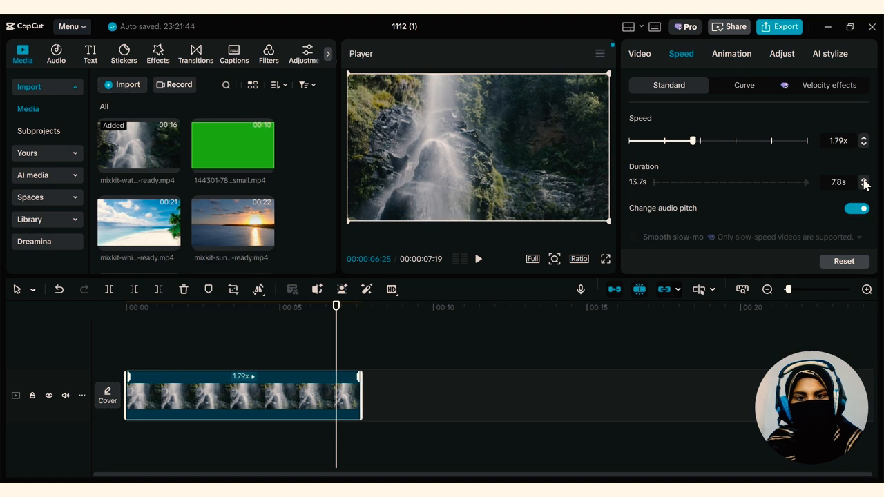
pyautogui.click(863, 178)
pyautogui.click(863, 179)
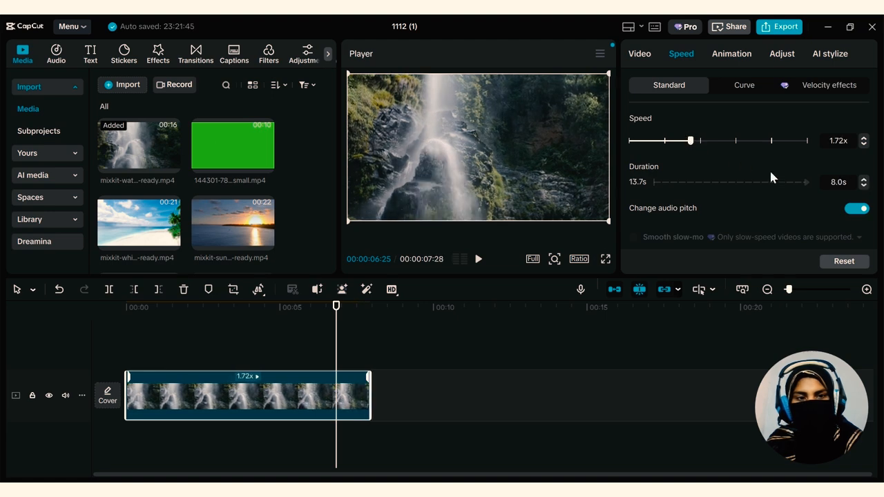
# Shorten the waterfall clip's duration to 7.5 s and look over the remaining standard speed options
pyautogui.click(864, 186)
pyautogui.click(864, 186)
pyautogui.click(863, 186)
pyautogui.click(864, 185)
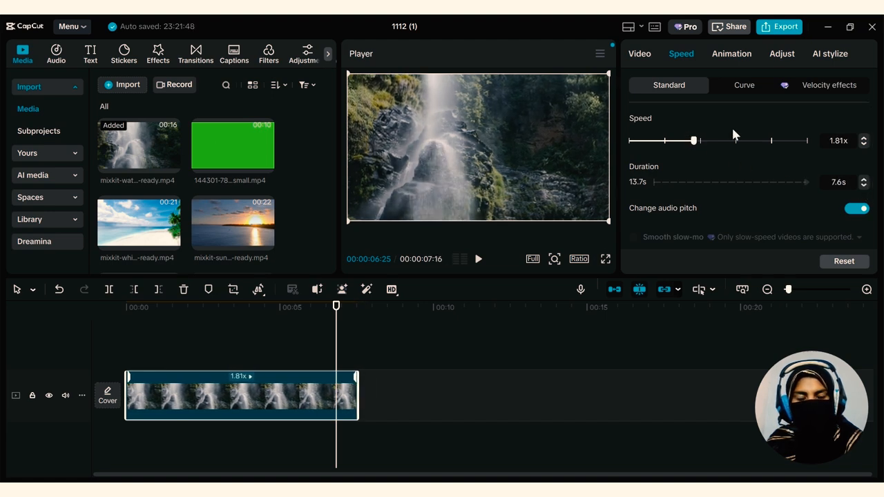
pyautogui.scroll(-2, 671, 178)
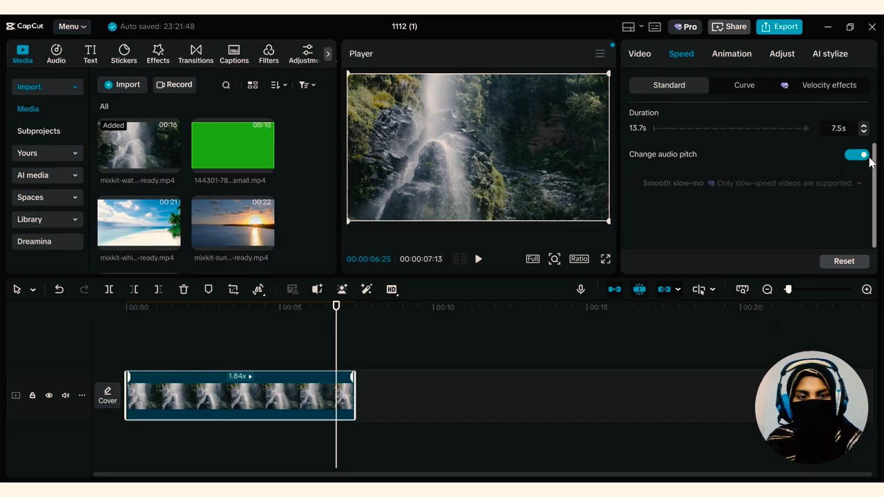
pyautogui.scroll(1, 723, 221)
pyautogui.scroll(2, 723, 222)
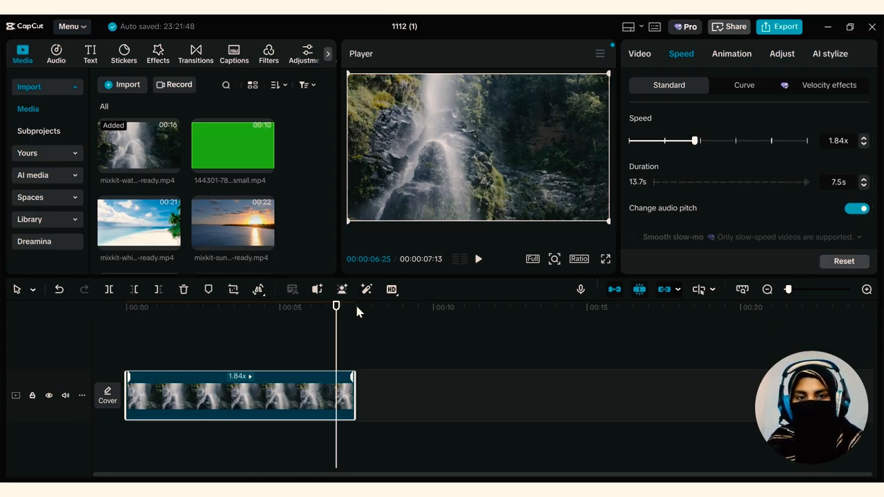
# Apply the Montage speed curve to the waterfall clip and play it from the start
pyautogui.click(729, 87)
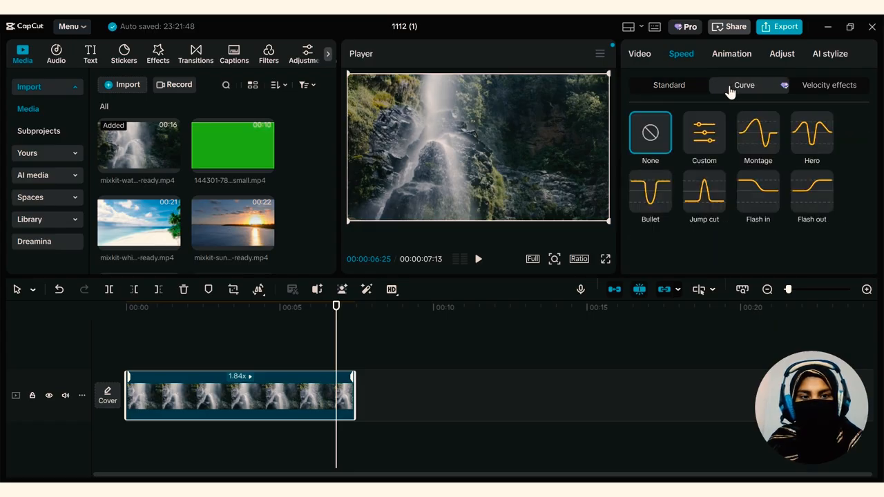
pyautogui.click(756, 140)
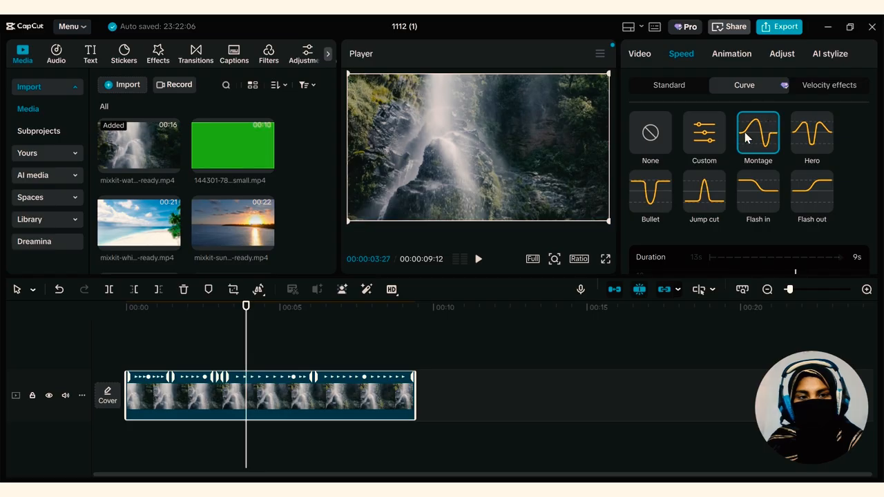
pyautogui.moveTo(246, 306); pyautogui.dragTo(119, 338)
pyautogui.click(478, 259)
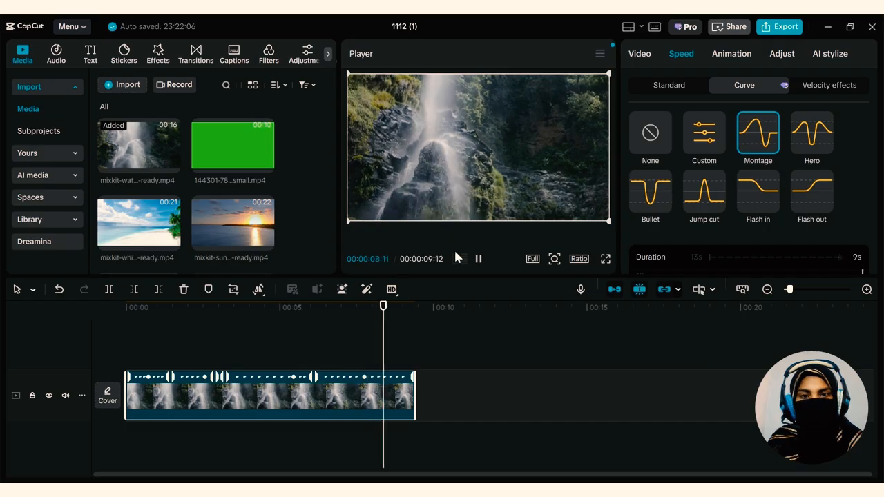
pyautogui.click(479, 257)
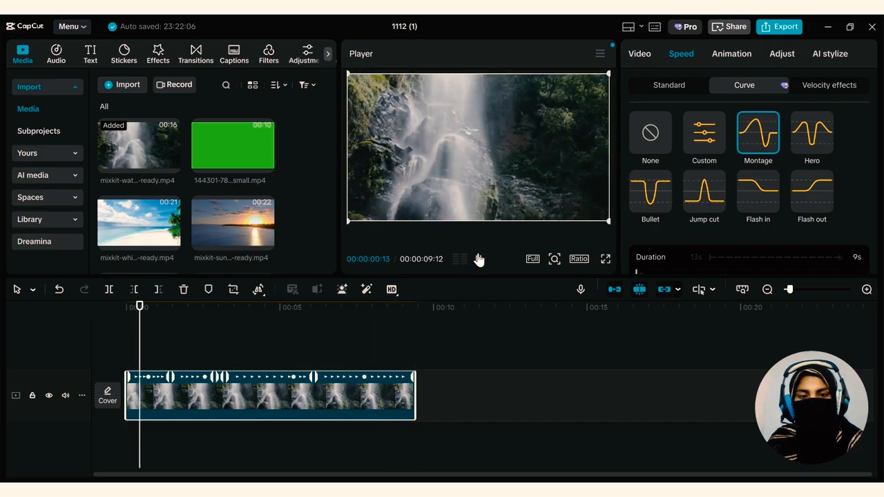
# Look over the Montage curve graph and the velocity effects, and set the waterfall clip's speed curve to None
pyautogui.scroll(-3, 783, 200)
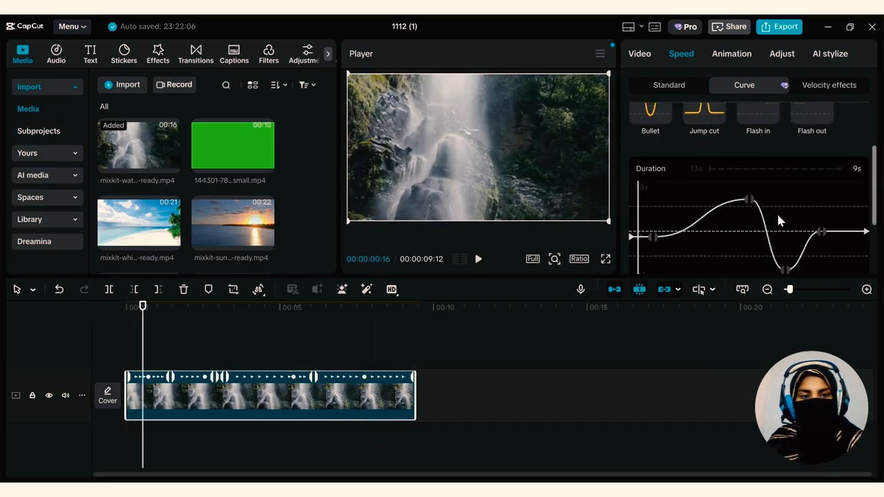
pyautogui.scroll(2, 766, 228)
pyautogui.scroll(1, 762, 250)
pyautogui.click(842, 89)
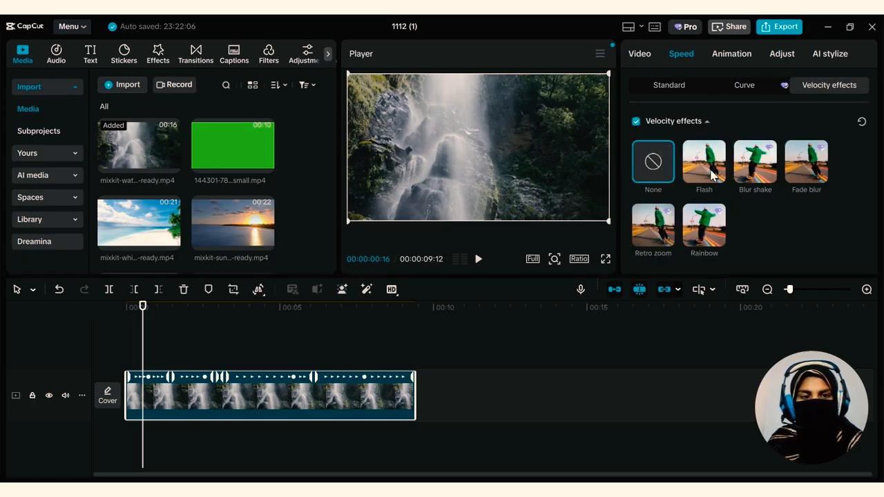
pyautogui.click(673, 86)
pyautogui.click(741, 85)
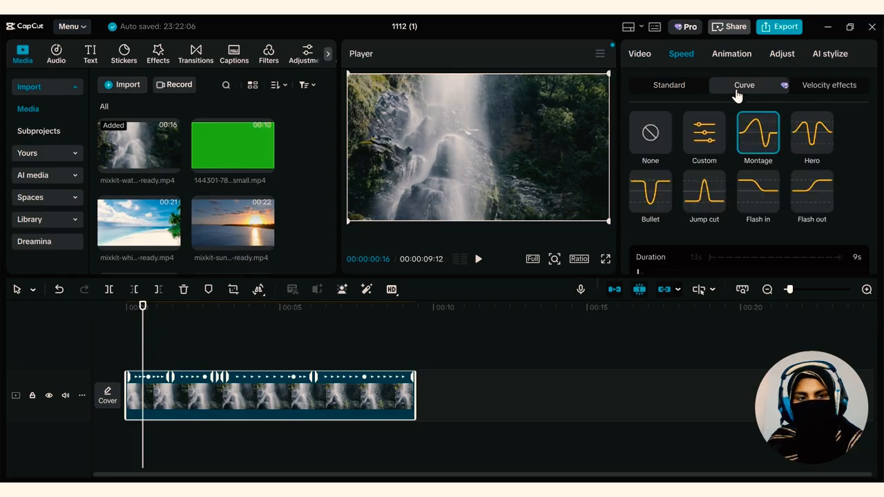
pyautogui.click(653, 134)
pyautogui.click(679, 89)
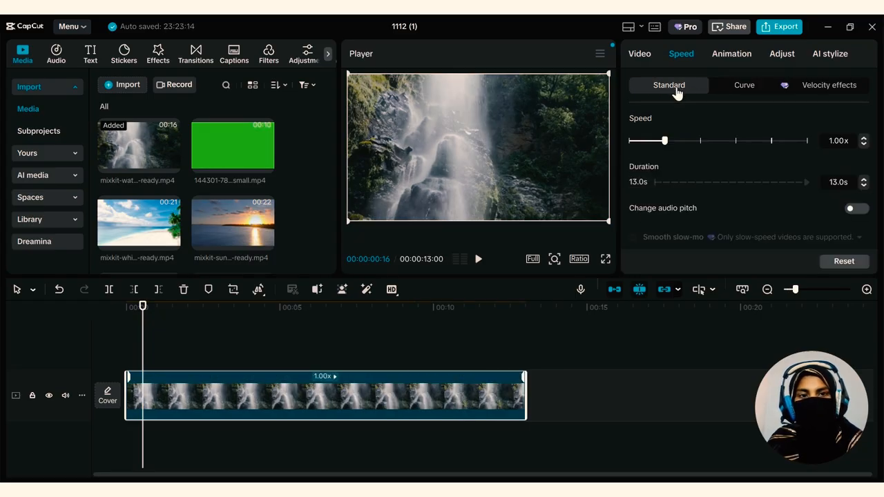
# Try the second Retro entrance animation on the waterfall clip and play it from the start
pyautogui.click(725, 60)
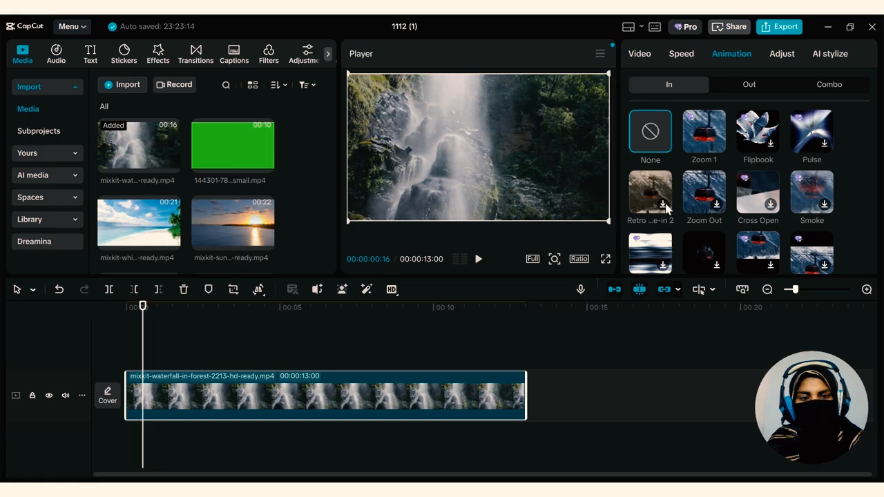
pyautogui.click(664, 206)
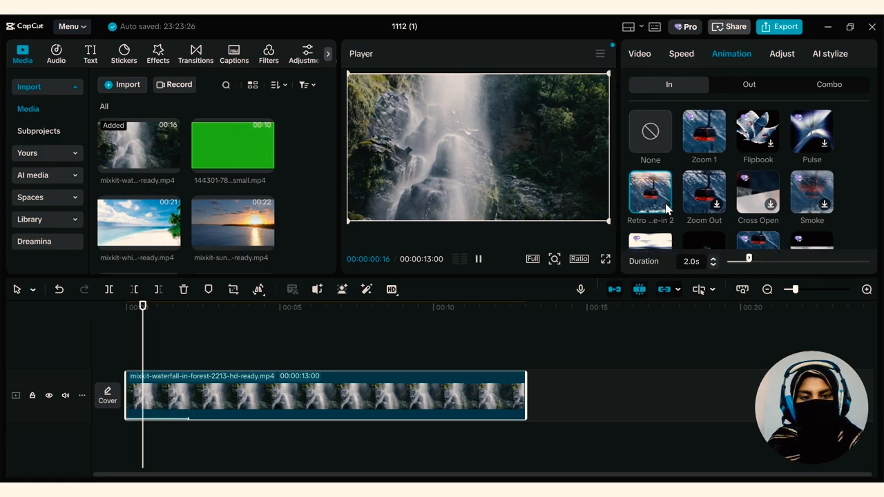
pyautogui.click(646, 193)
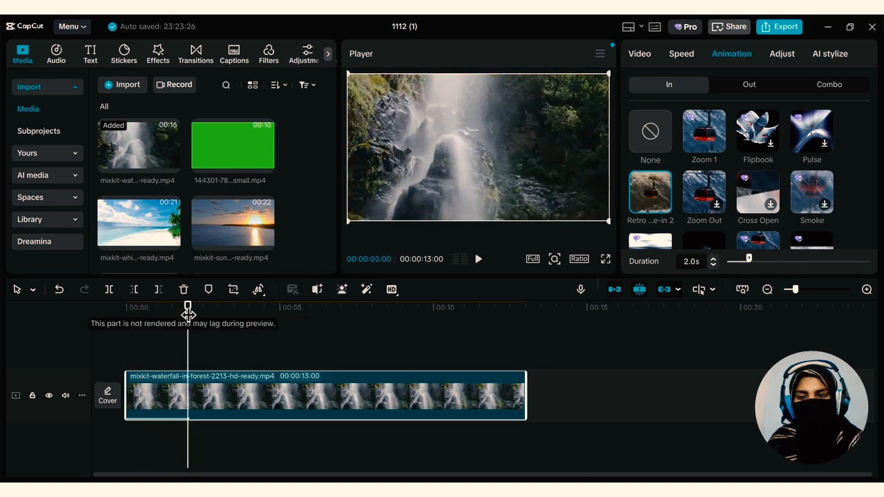
pyautogui.moveTo(188, 308); pyautogui.dragTo(127, 322)
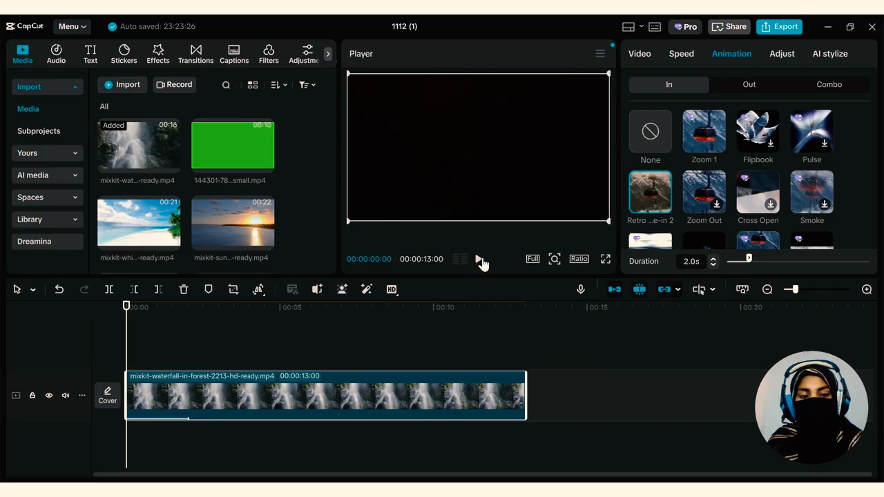
pyautogui.click(483, 261)
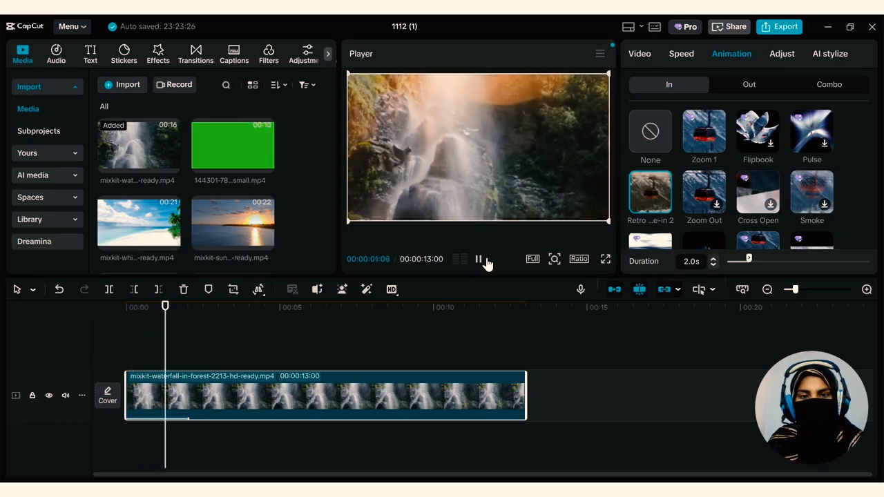
# Replace the waterfall clip's entrance animation with Zoom Out and play it from the start
pyautogui.click(706, 205)
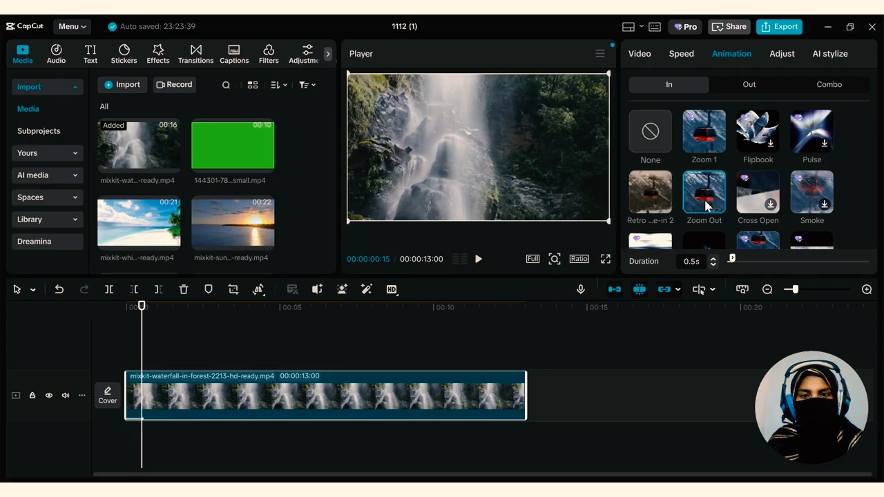
pyautogui.moveTo(141, 302); pyautogui.dragTo(92, 312)
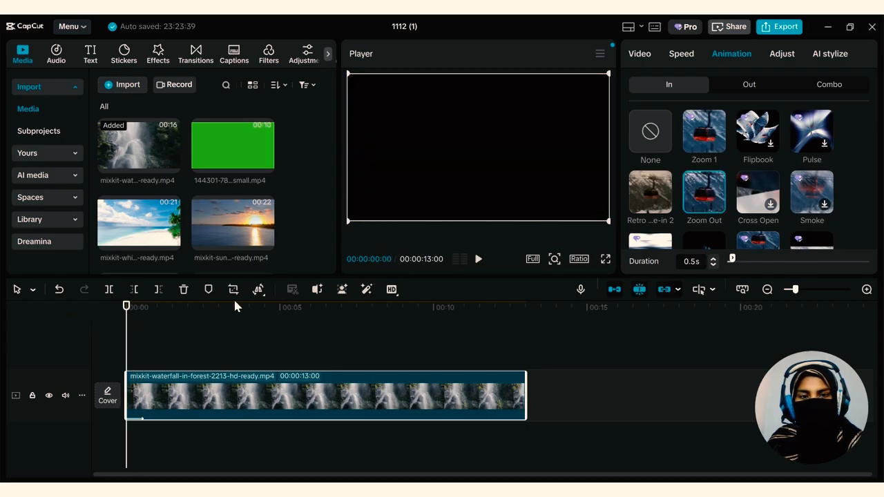
pyautogui.click(477, 261)
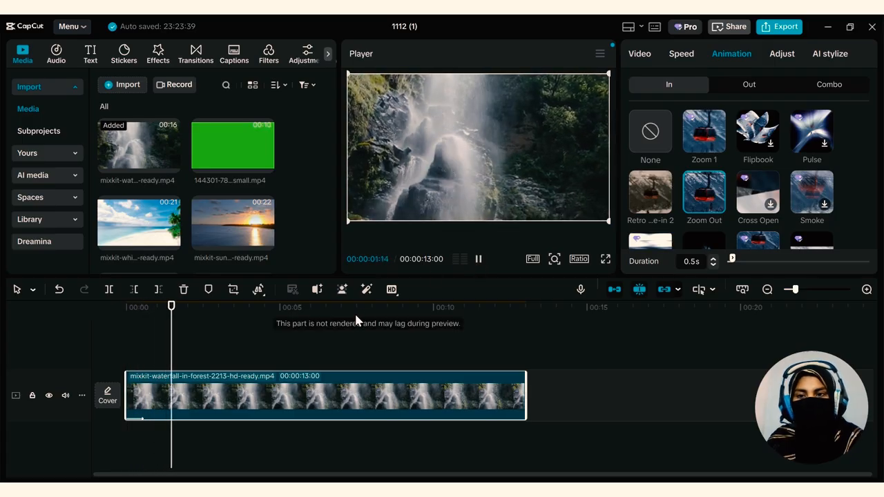
pyautogui.click(477, 261)
# Add clip1.mp4 from the Camera Roll folder to the tracks above the waterfall clip, aligned to the timeline start
pyautogui.moveTo(63, 482)
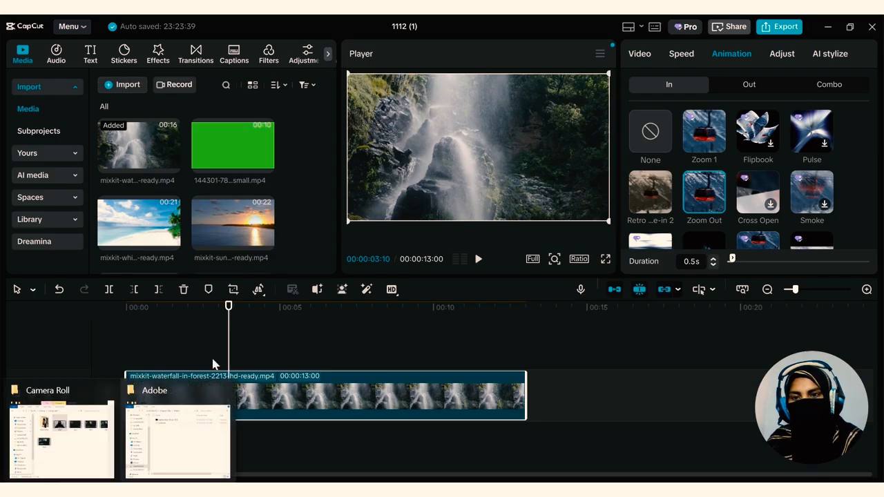
pyautogui.click(80, 438)
pyautogui.moveTo(660, 136); pyautogui.dragTo(303, 353)
pyautogui.moveTo(335, 379); pyautogui.dragTo(200, 368)
pyautogui.moveTo(277, 410); pyautogui.dragTo(173, 407)
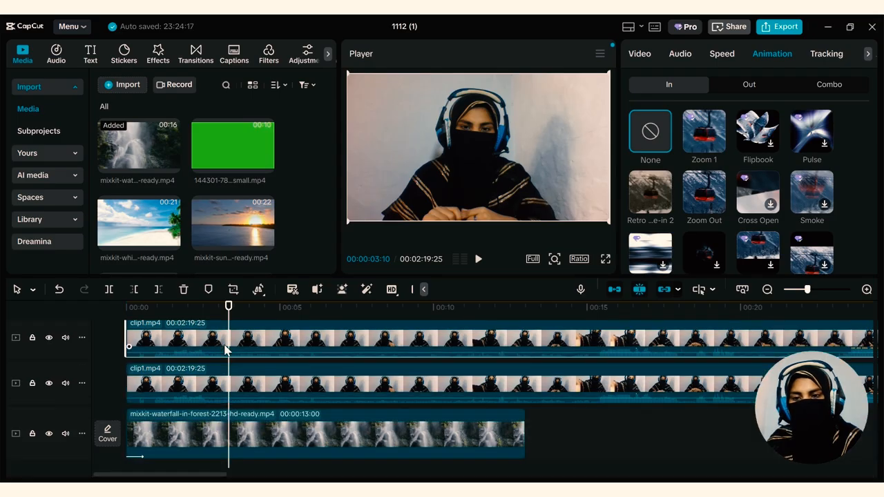
# Apply the Zoom Out entrance animation to the upper clip1.mp4 and play it from the start
pyautogui.click(704, 194)
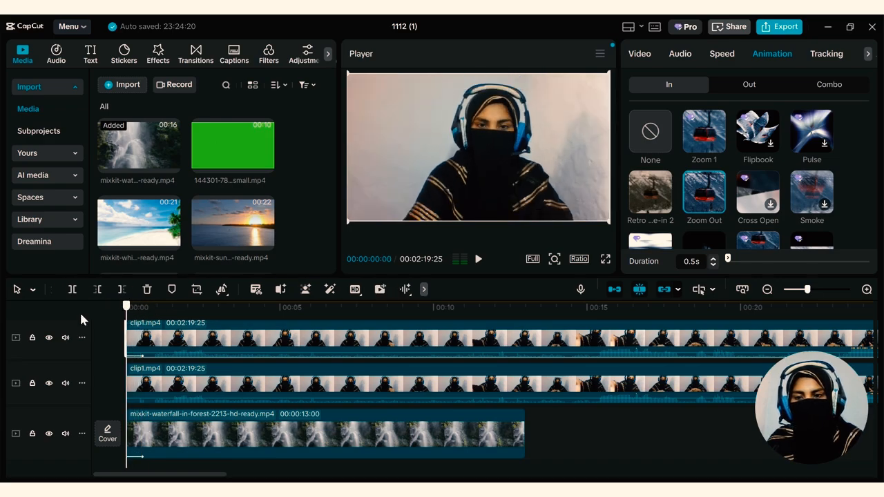
pyautogui.click(478, 259)
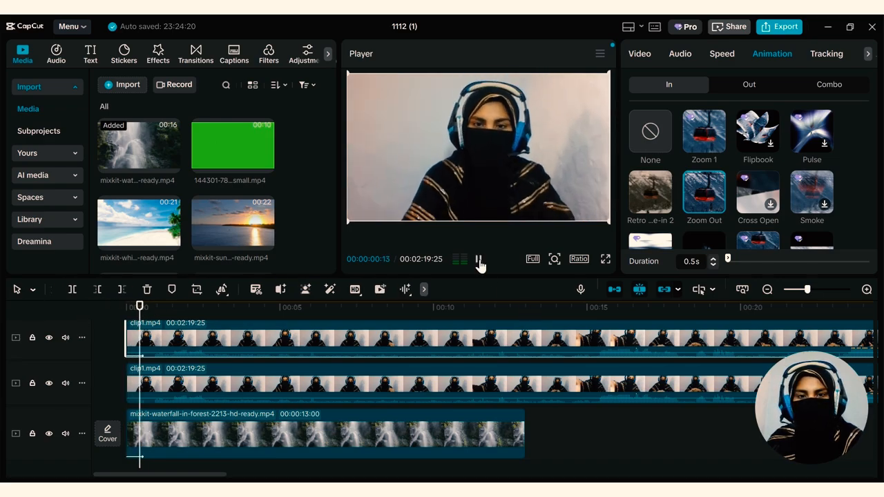
pyautogui.click(478, 261)
# Delete the duplicate clip1.mp4 from the track between the upper clip and the waterfall clip
pyautogui.click(418, 375)
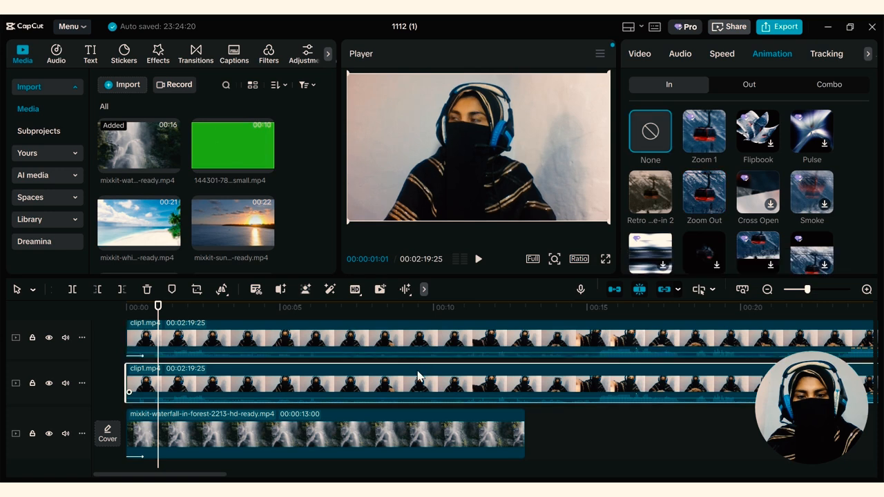
pyautogui.press('Delete')
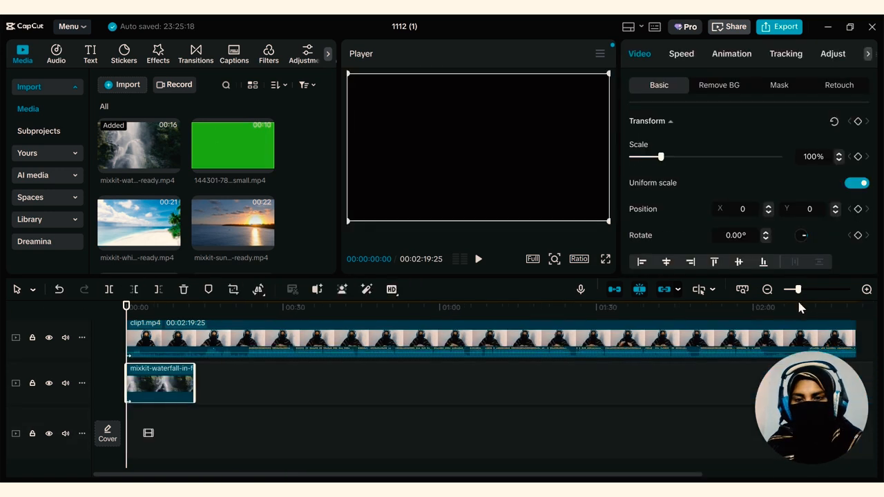
# Trim off the part of clip1.mp4 before 00:00:23:06 and move the remaining clip to the timeline start
pyautogui.press('End')
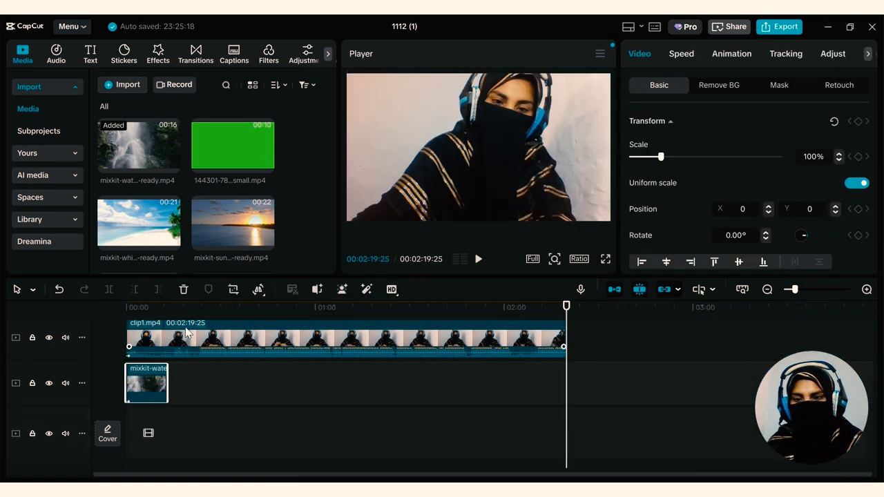
pyautogui.moveTo(568, 308); pyautogui.dragTo(199, 318)
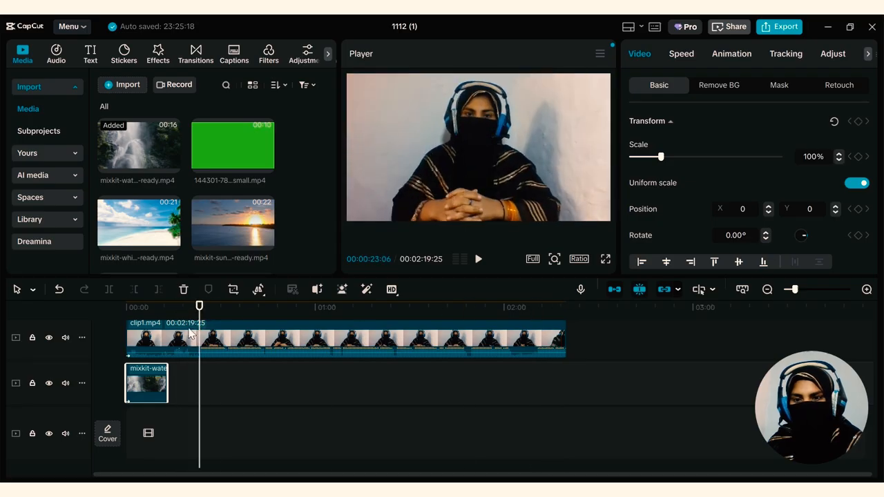
pyautogui.click(202, 340)
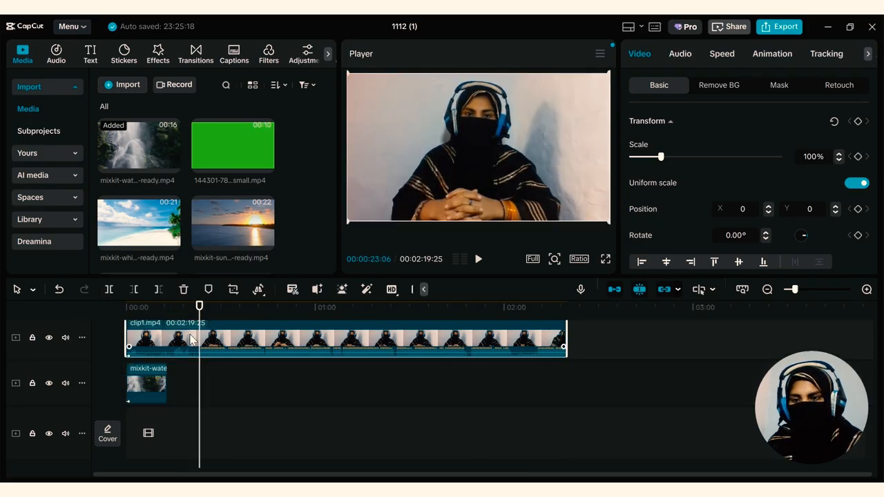
pyautogui.click(136, 289)
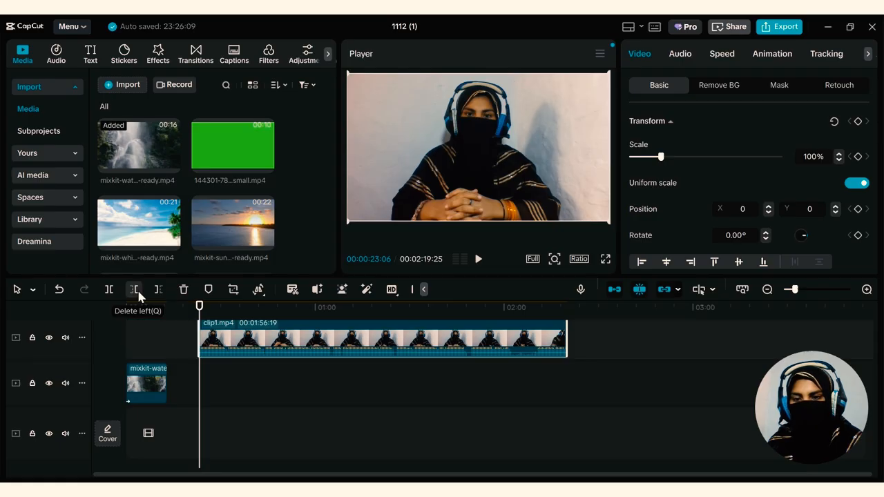
pyautogui.moveTo(424, 337); pyautogui.dragTo(315, 336)
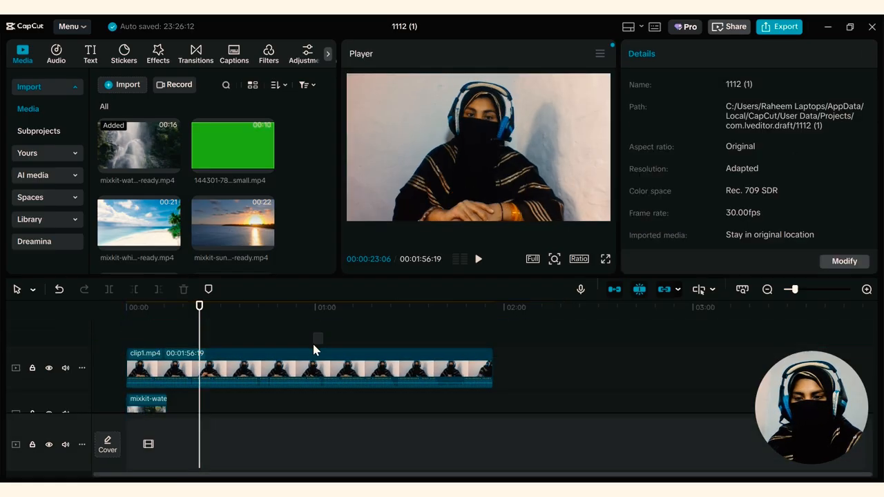
# Play the opening seconds of the trimmed clip1.mp4 from the timeline start
pyautogui.moveTo(212, 305); pyautogui.dragTo(109, 304)
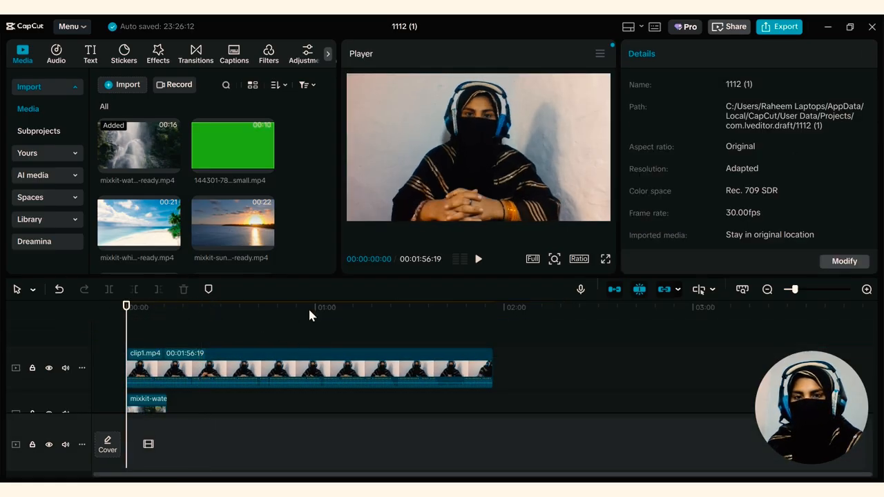
pyautogui.click(477, 260)
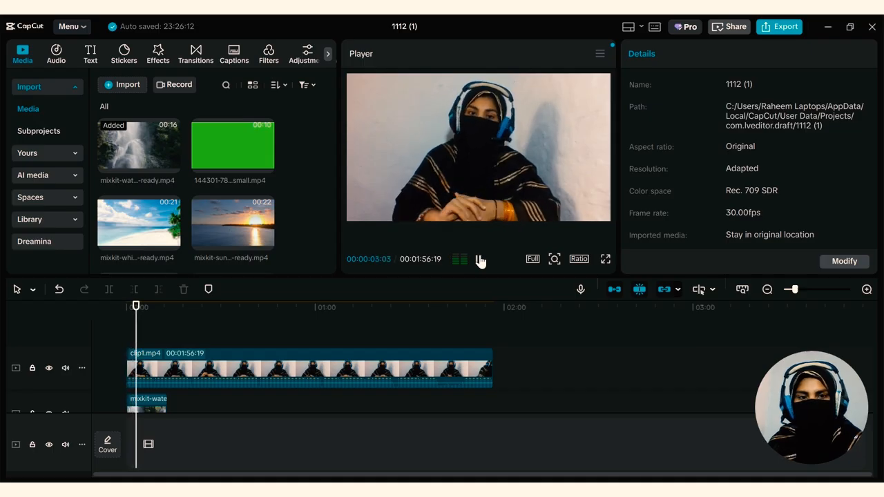
pyautogui.click(478, 260)
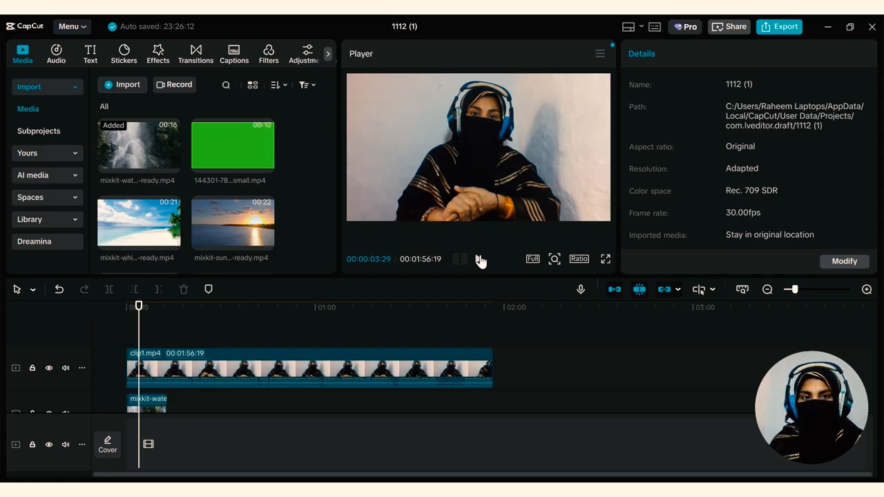
# Raise the volume of clip1.mp4 to 5.9 dB and play a few seconds of it
pyautogui.click(444, 363)
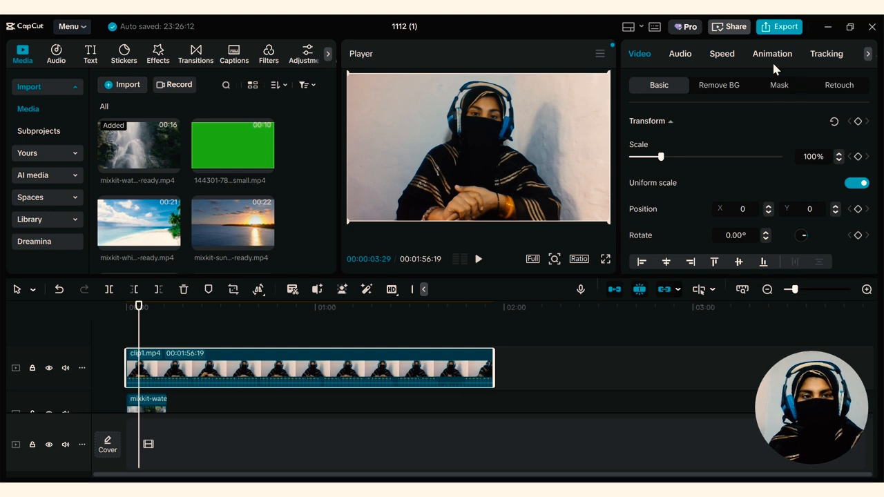
pyautogui.click(680, 54)
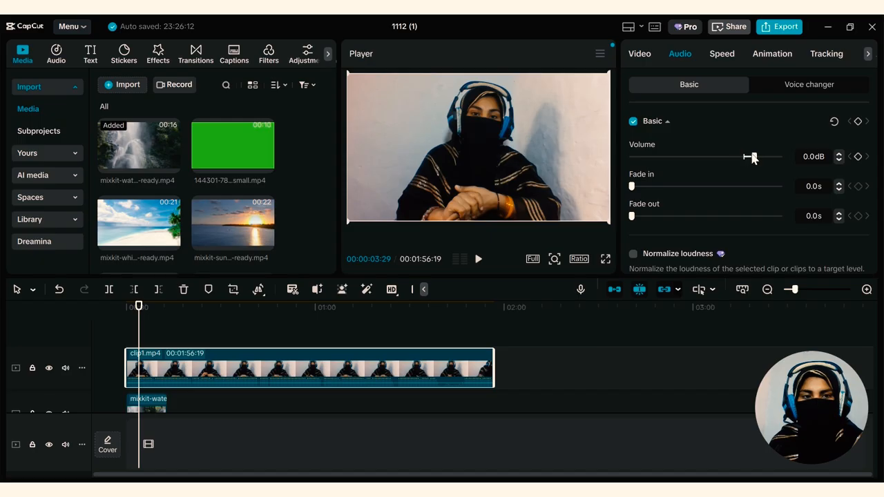
pyautogui.moveTo(752, 156)
pyautogui.mouseDown()
pyautogui.moveTo(764, 158)
pyautogui.moveTo(726, 158)
pyautogui.moveTo(754, 157)
pyautogui.mouseUp()
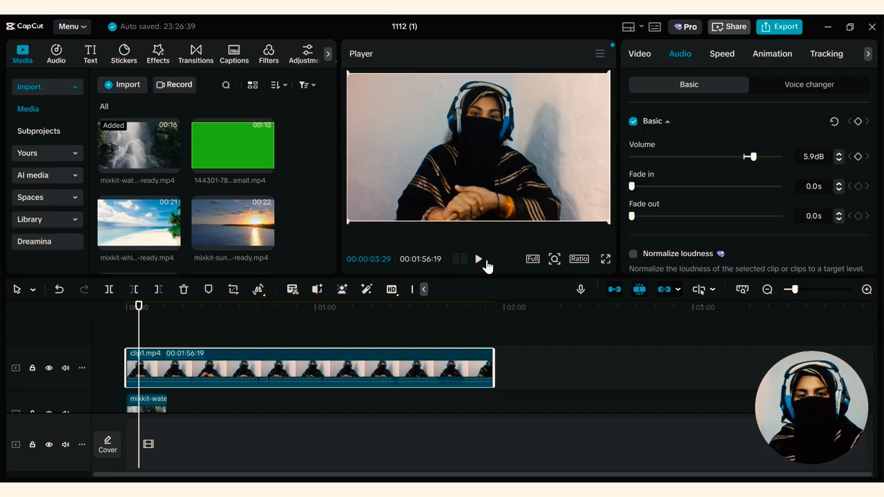
pyautogui.click(478, 259)
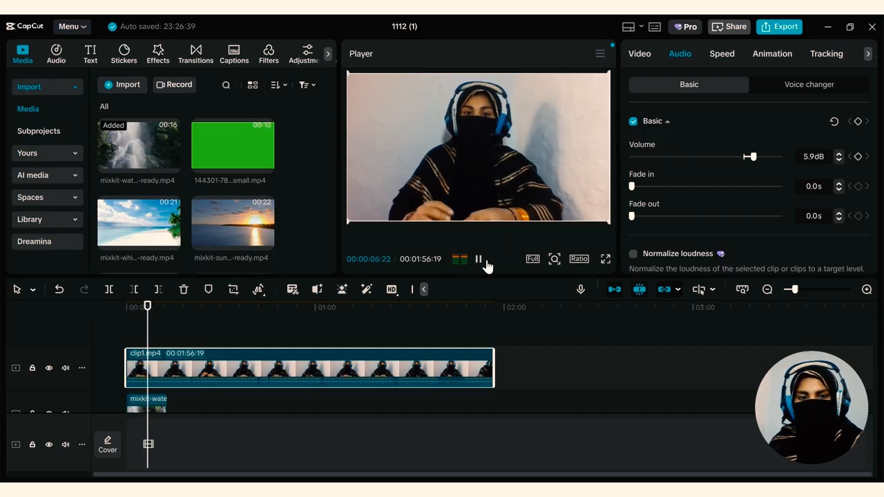
pyautogui.click(485, 263)
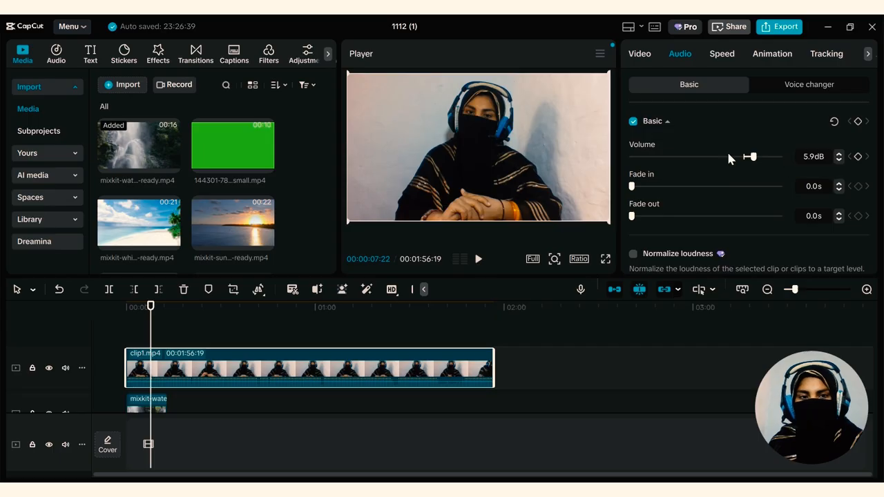
# Lower the volume of clip1.mp4 to -29.5 dB and play it to hear the quieter sound
pyautogui.moveTo(753, 157); pyautogui.dragTo(686, 165)
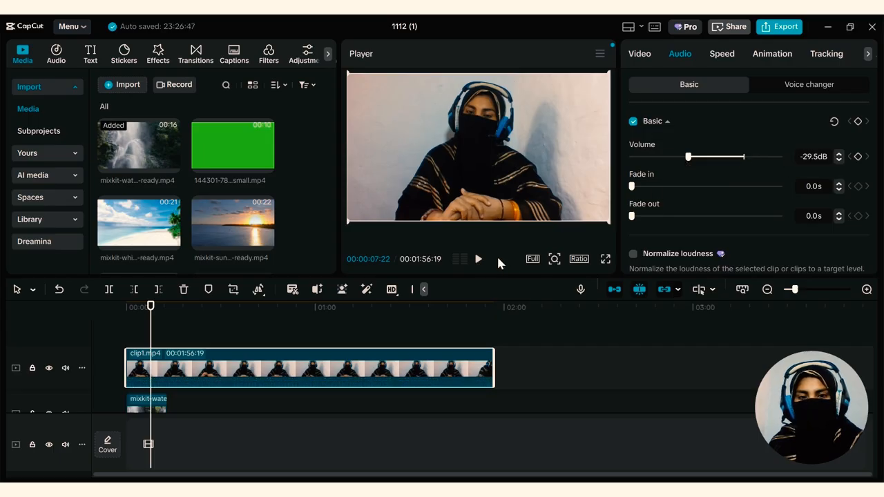
pyautogui.click(477, 260)
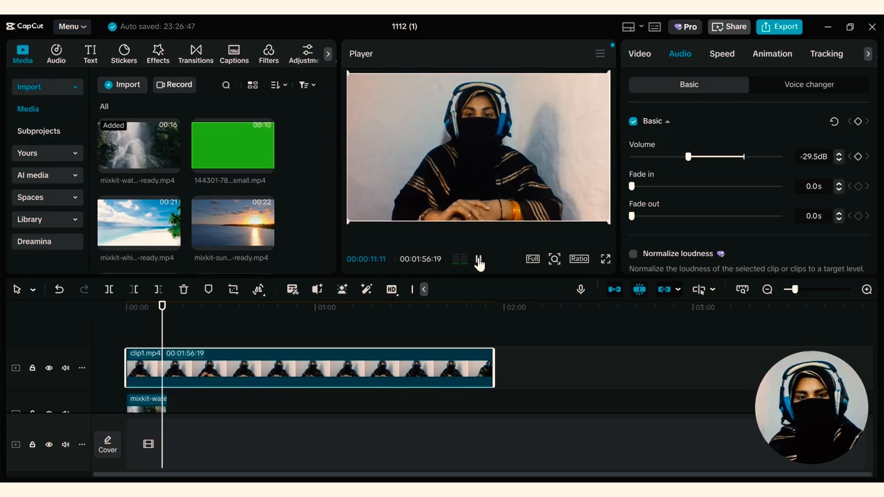
# Set the volume of clip1.mp4 to 3.2 dB and its audio fade-in to 1.2 s
pyautogui.moveTo(687, 156); pyautogui.dragTo(750, 157)
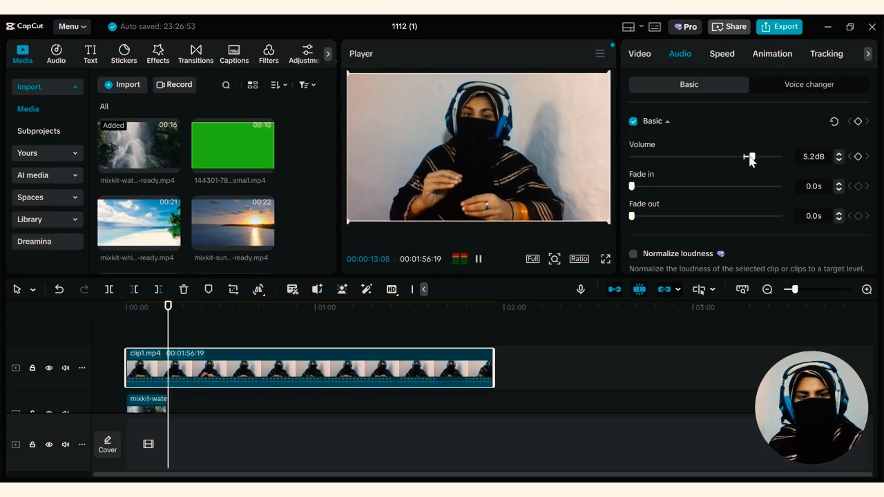
pyautogui.click(478, 259)
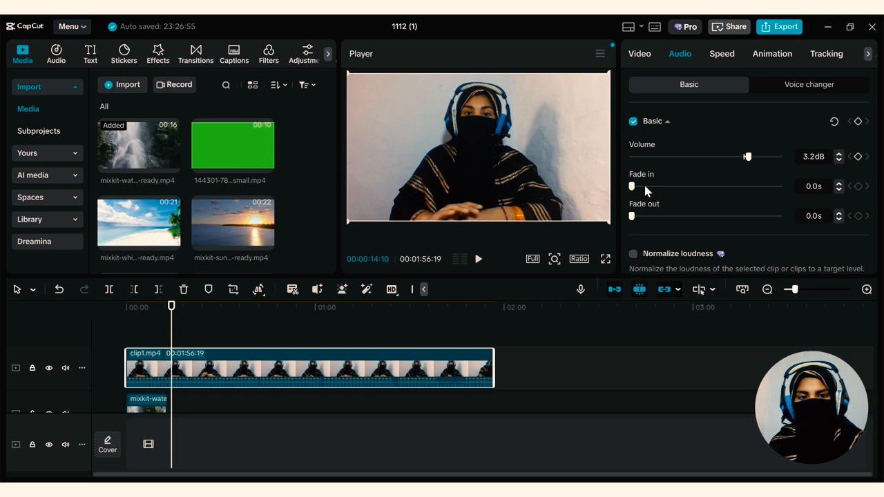
pyautogui.moveTo(641, 185); pyautogui.dragTo(649, 186)
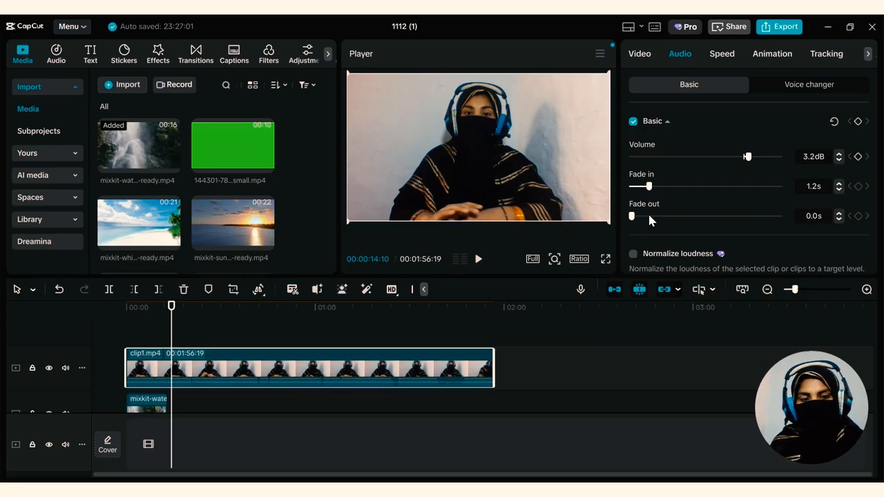
# Look through the remaining audio options of clip1.mp4, from Normalize loudness and Enhance voice to Reduce noise and Separate audio
pyautogui.scroll(-3, 648, 219)
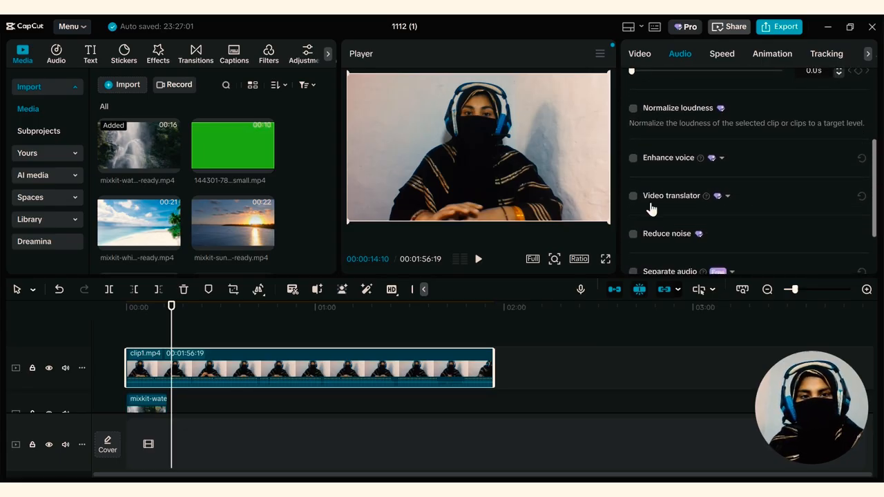
pyautogui.scroll(-2, 650, 193)
pyautogui.scroll(3, 649, 212)
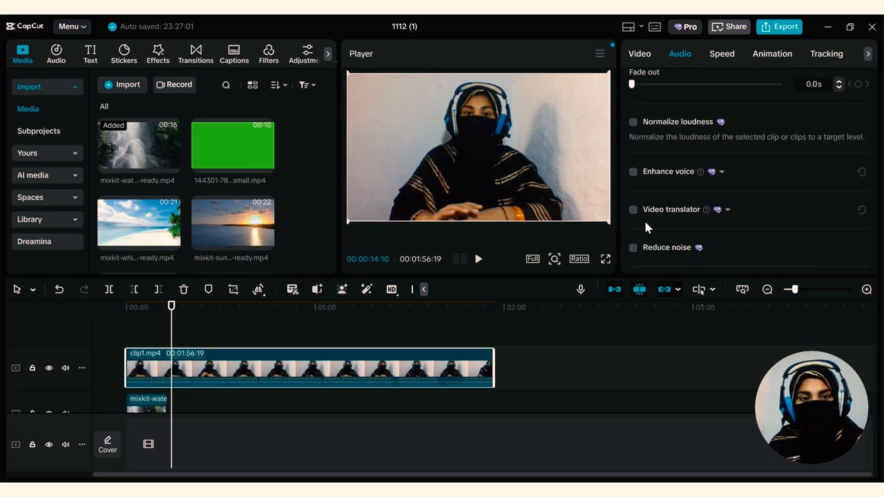
pyautogui.scroll(-1, 645, 224)
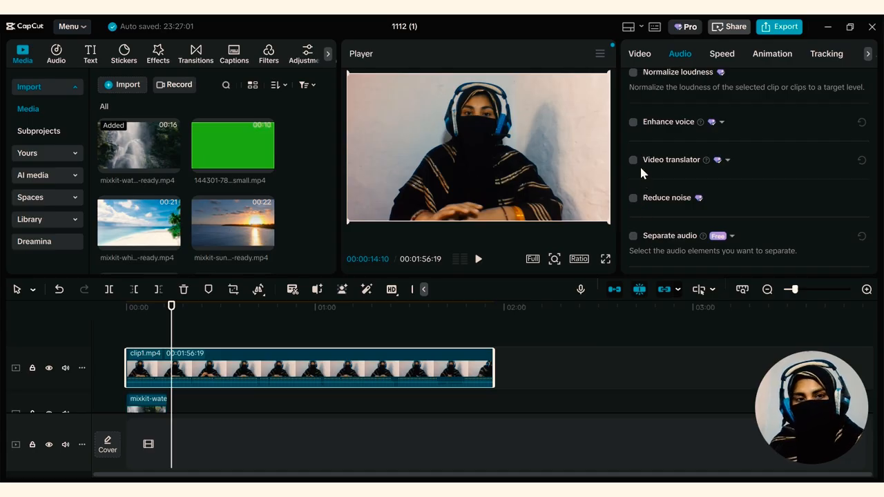
pyautogui.scroll(2, 641, 168)
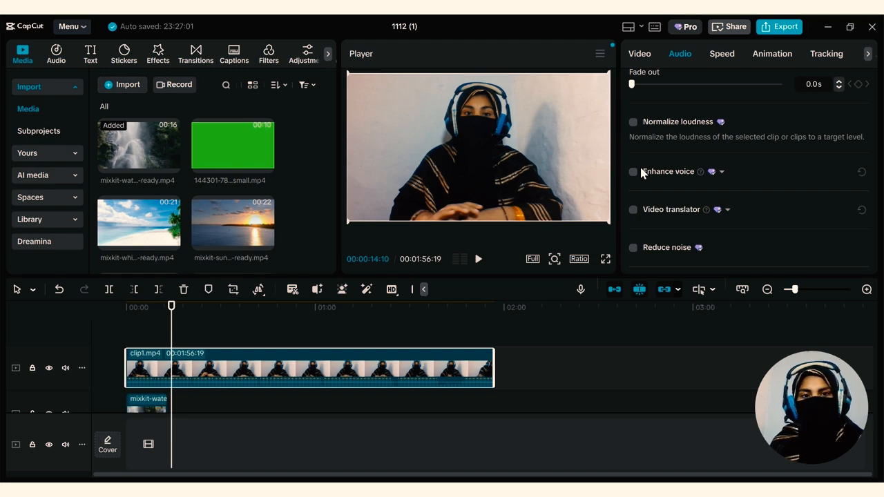
pyautogui.scroll(3, 641, 172)
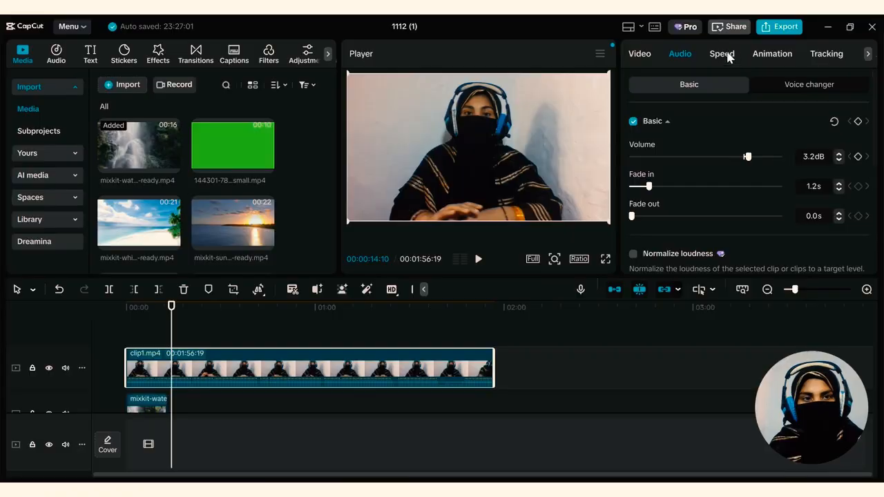
# Set the standard speed of clip1.mp4 to 2.00x and play it from the timeline start
pyautogui.click(724, 55)
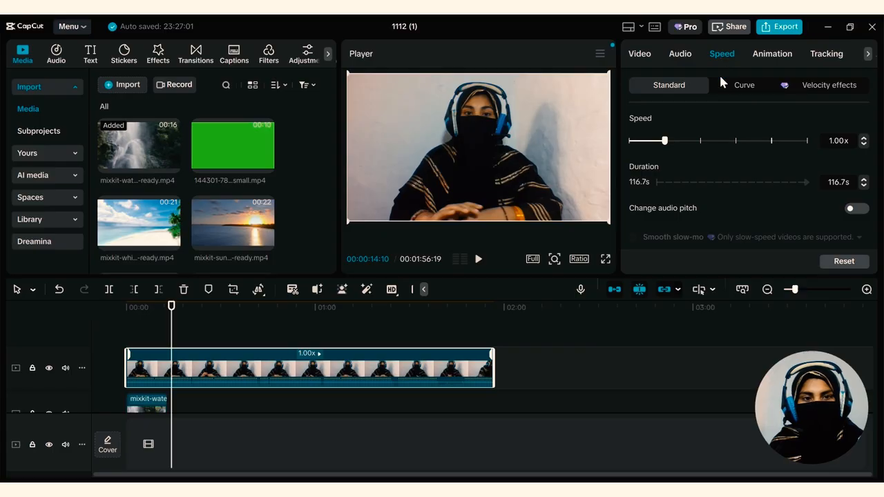
pyautogui.moveTo(681, 143); pyautogui.dragTo(700, 142)
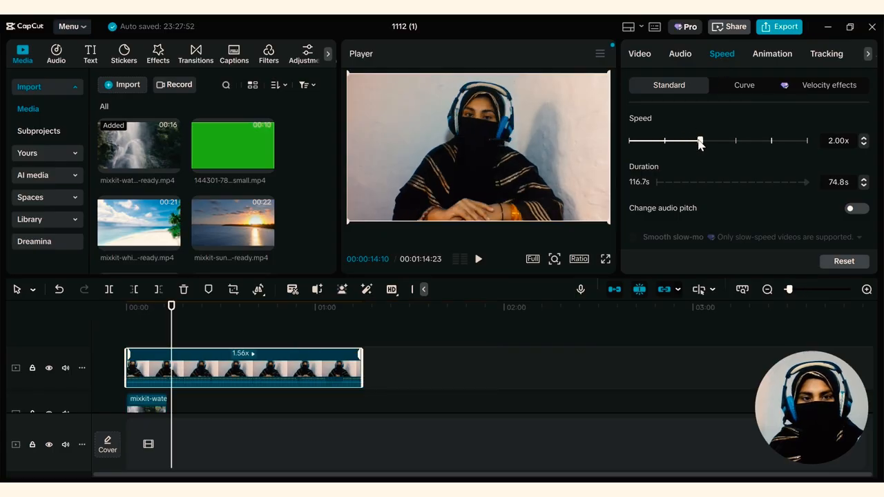
pyautogui.moveTo(172, 306); pyautogui.dragTo(126, 307)
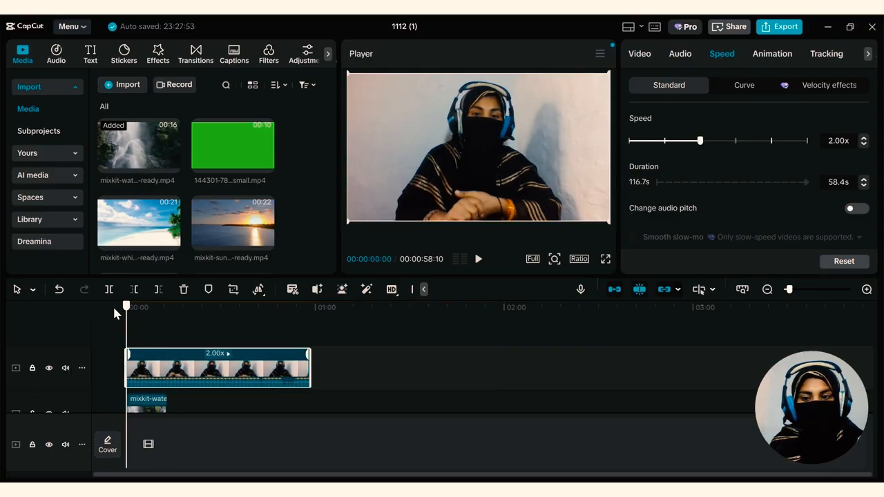
pyautogui.click(478, 260)
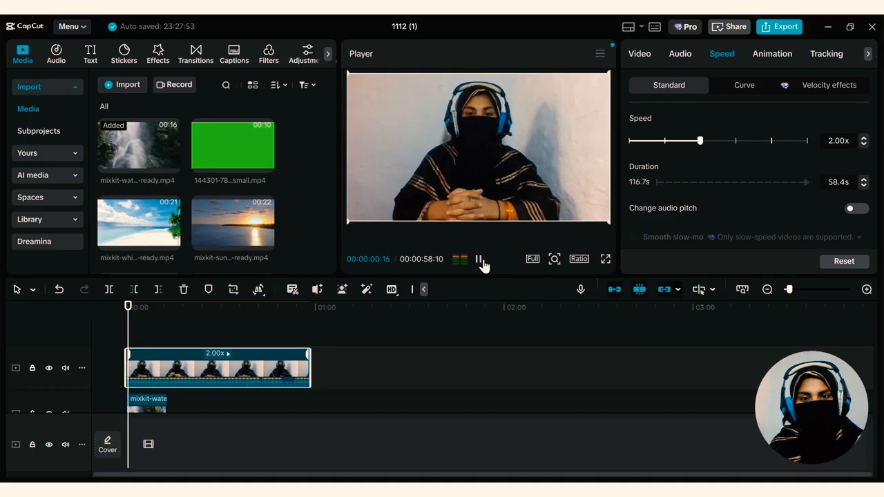
pyautogui.click(479, 262)
# Slow clip1.mp4 to 0.69x, play it briefly, and return its speed to 1.00x
pyautogui.moveTo(700, 141); pyautogui.dragTo(651, 141)
pyautogui.click(477, 260)
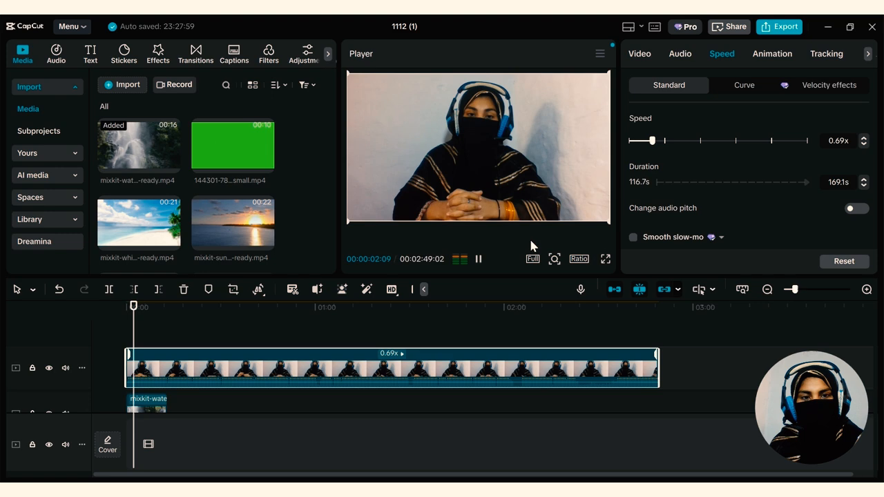
pyautogui.click(477, 259)
pyautogui.moveTo(653, 142); pyautogui.dragTo(664, 141)
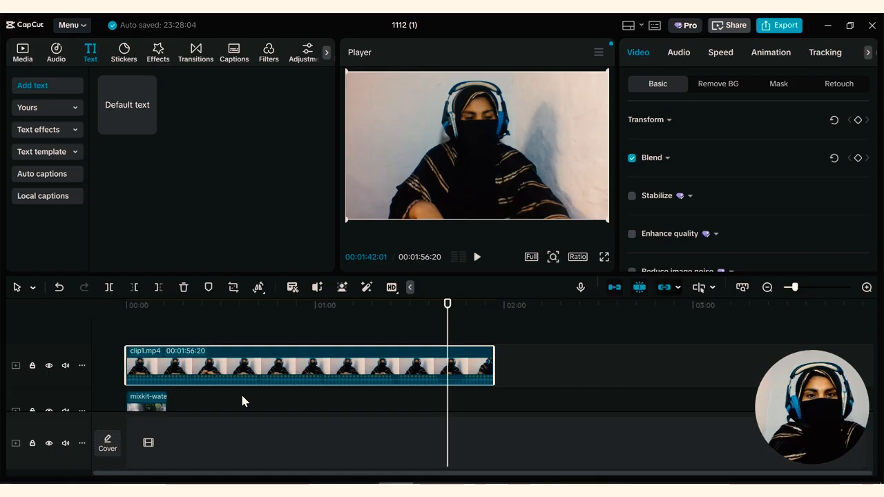
# Generate captions for clip1.mp4 with the Trending caption template that shows THE QUICK BROWN in yellow and white
pyautogui.click(234, 54)
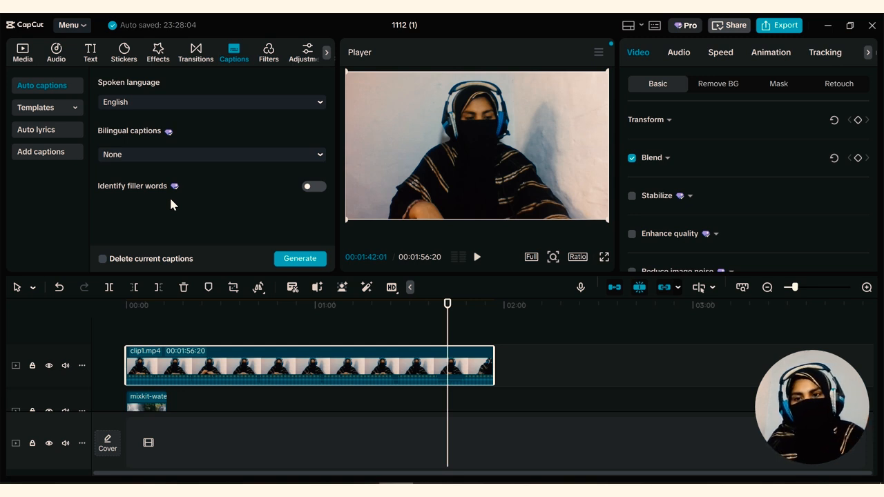
pyautogui.click(36, 109)
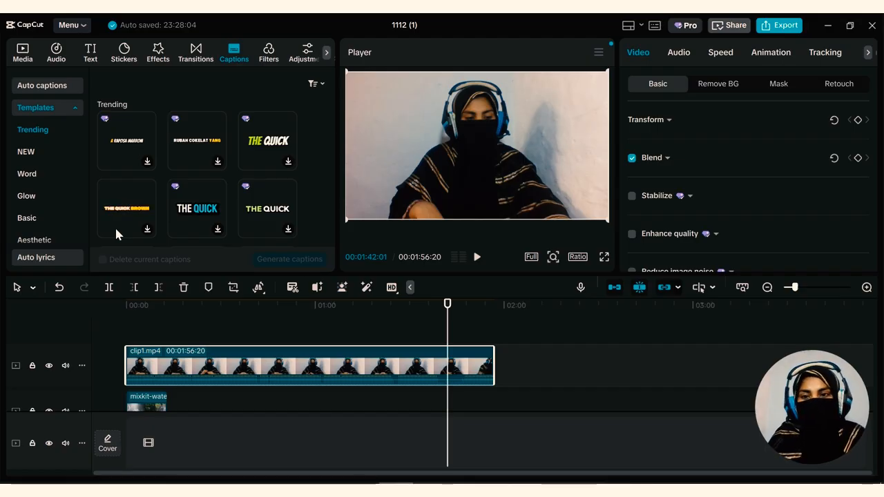
pyautogui.scroll(-3, 233, 138)
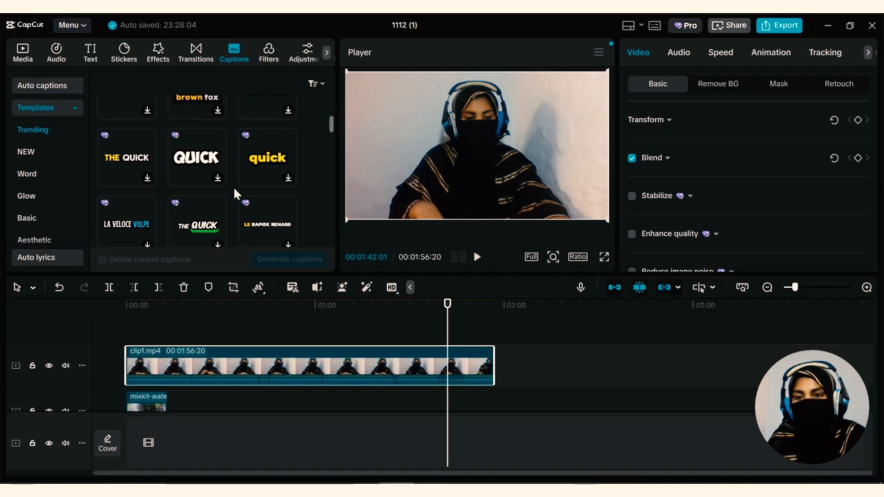
pyautogui.scroll(-3, 235, 196)
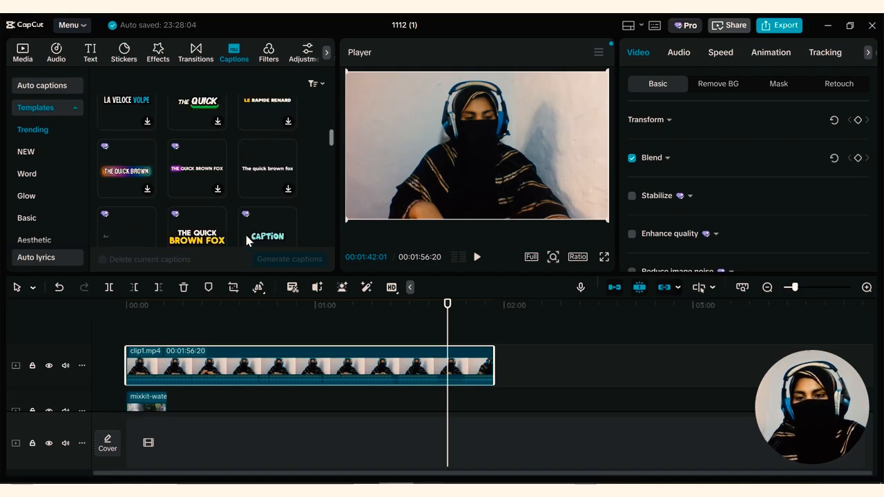
pyautogui.scroll(-2, 244, 232)
pyautogui.scroll(-4, 28, 195)
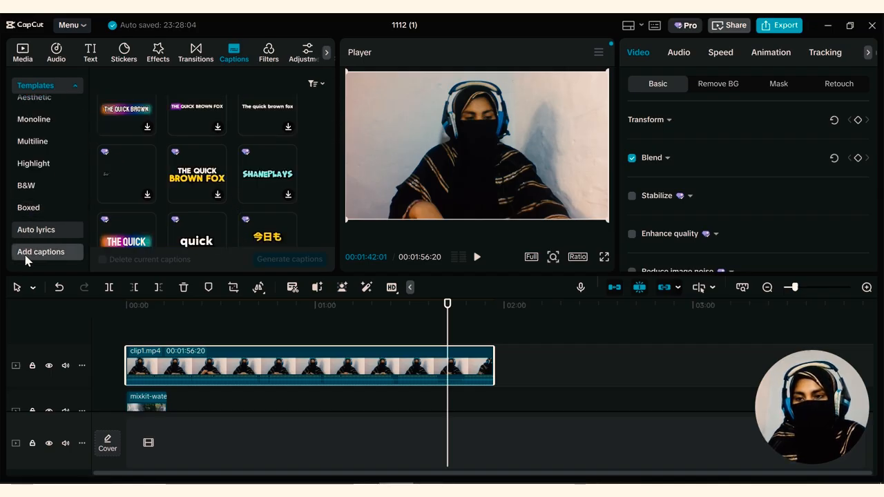
pyautogui.scroll(-5, 136, 204)
pyautogui.click(130, 163)
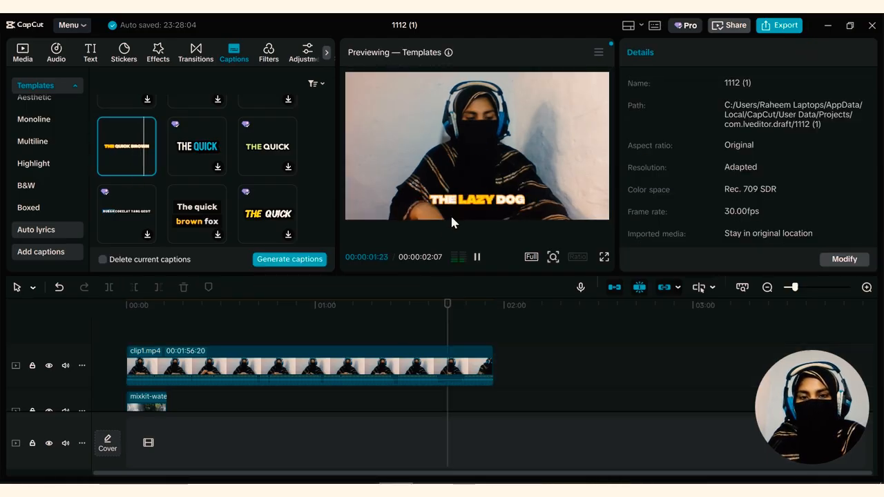
pyautogui.click(317, 260)
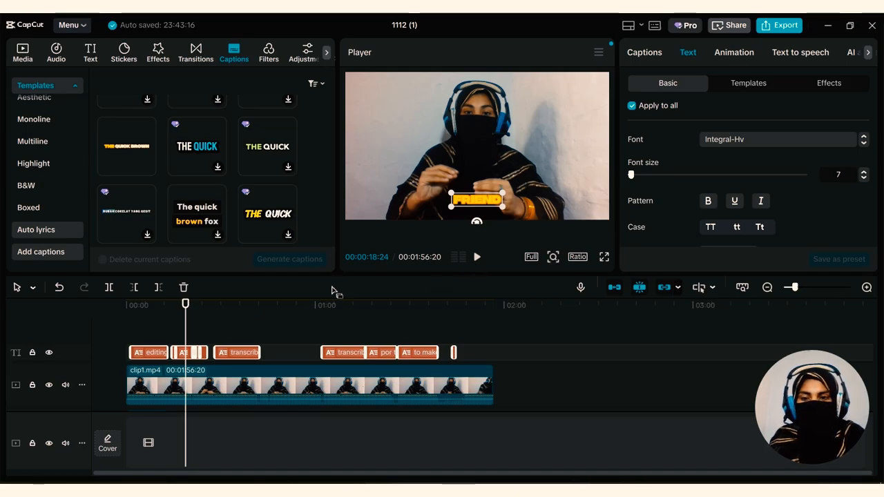
# Play the captioned clip from about 00:00:21:06 to check the templated captions
pyautogui.moveTo(187, 310); pyautogui.dragTo(194, 314)
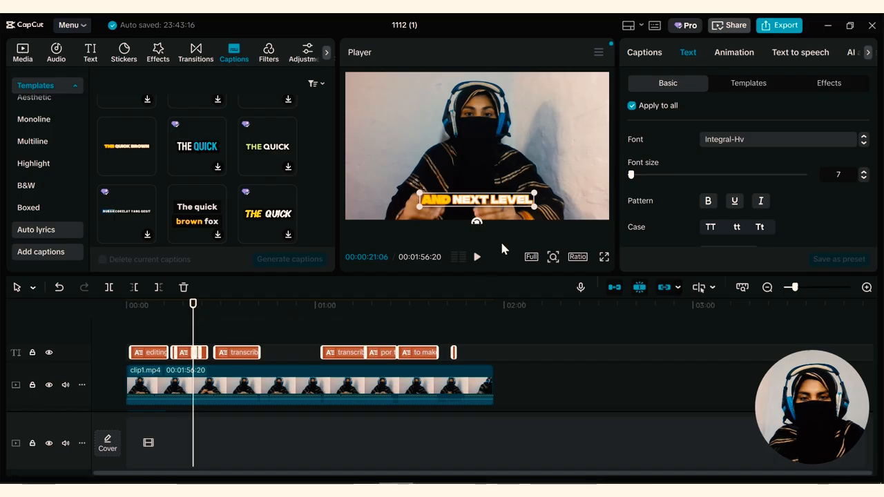
pyautogui.click(476, 257)
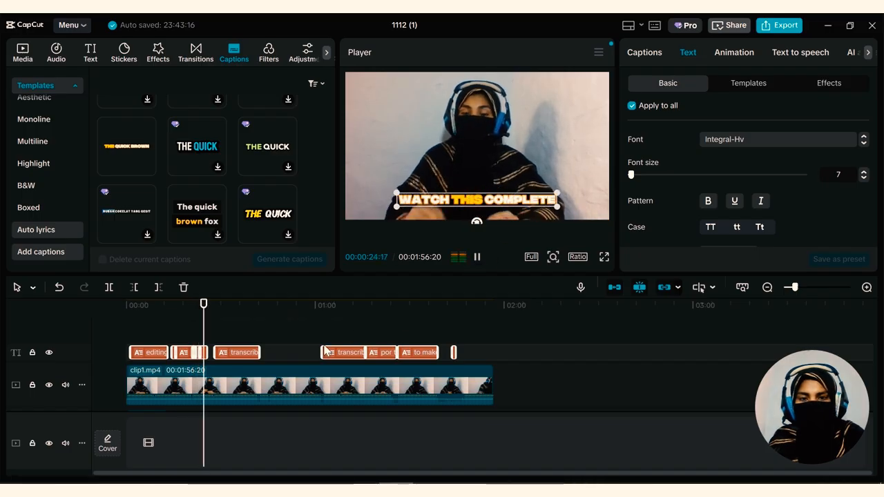
pyautogui.click(477, 257)
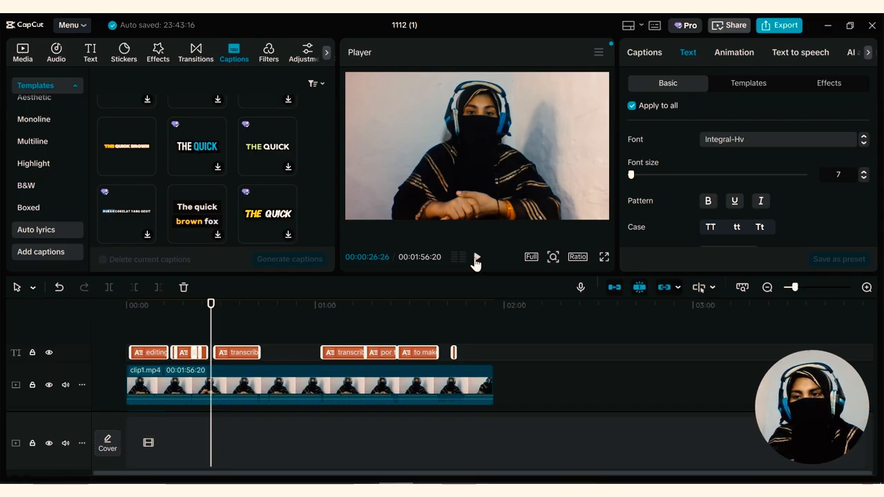
# Generate auto captions with English as spoken language and no bilingual captions, and play the result from the timeline start
pyautogui.scroll(3, 60, 203)
pyautogui.scroll(2, 56, 140)
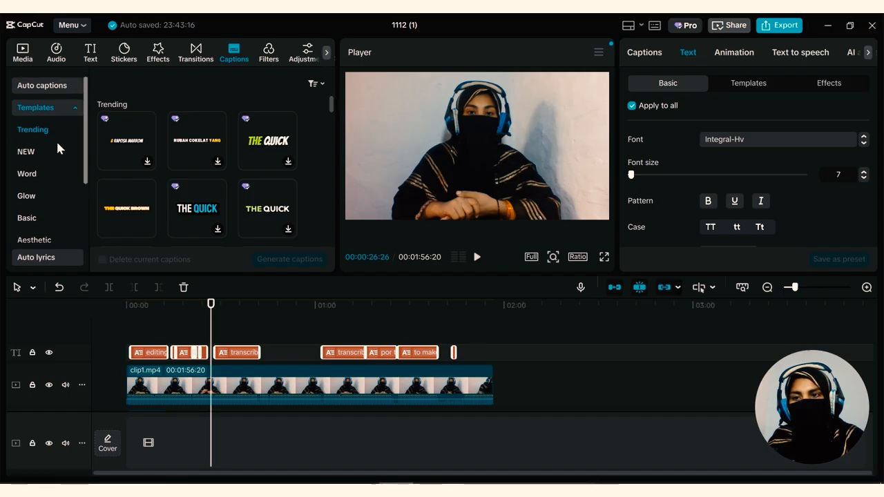
pyautogui.click(43, 85)
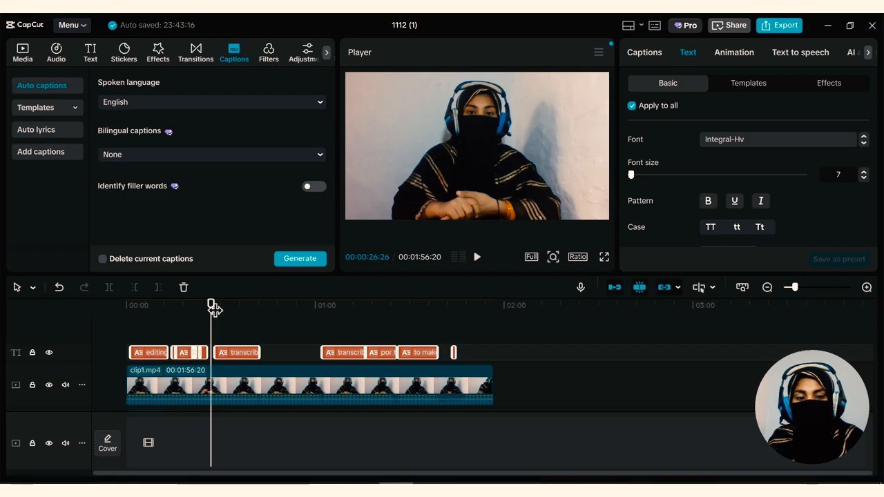
pyautogui.click(299, 256)
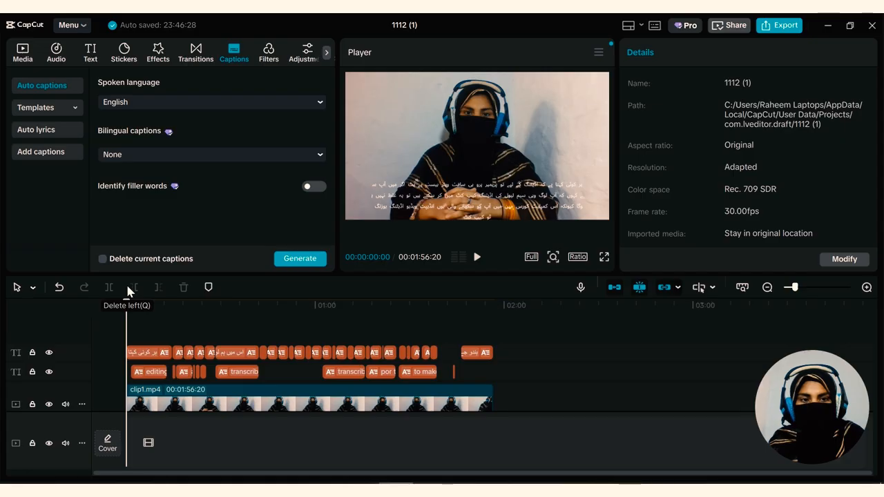
pyautogui.click(476, 257)
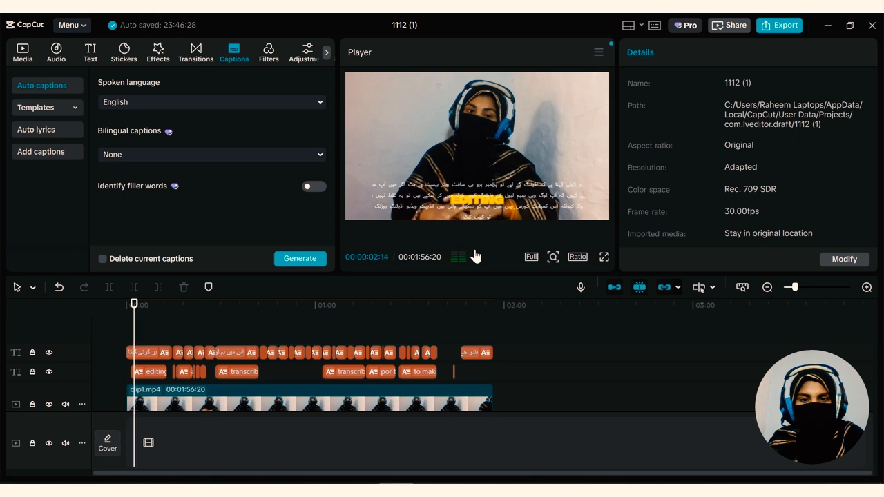
# Delete clip1.mp4 and all caption segments from the timeline, leaving only the waterfall clip
pyautogui.click(425, 198)
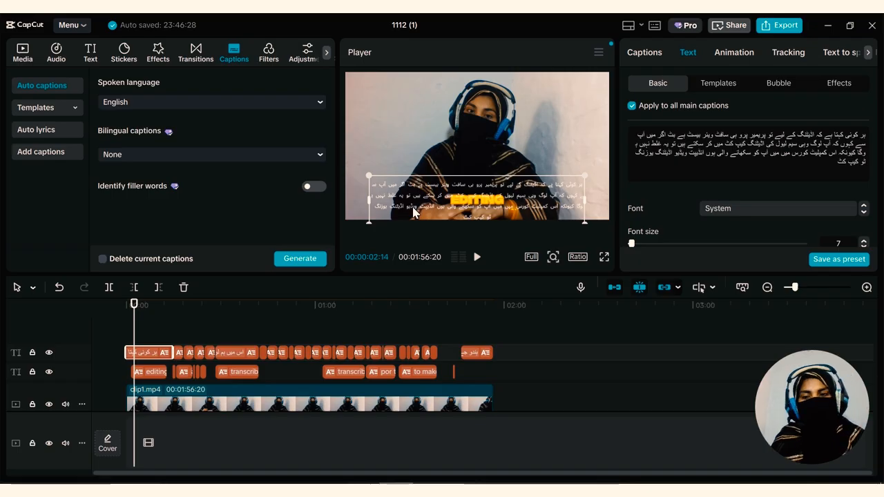
pyautogui.moveTo(511, 341); pyautogui.dragTo(231, 401)
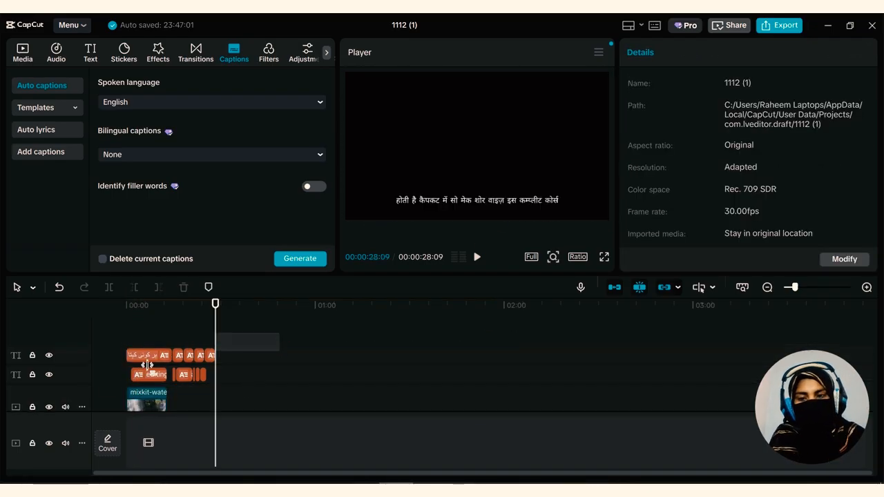
pyautogui.moveTo(267, 346); pyautogui.dragTo(96, 383)
pyautogui.press('Delete')
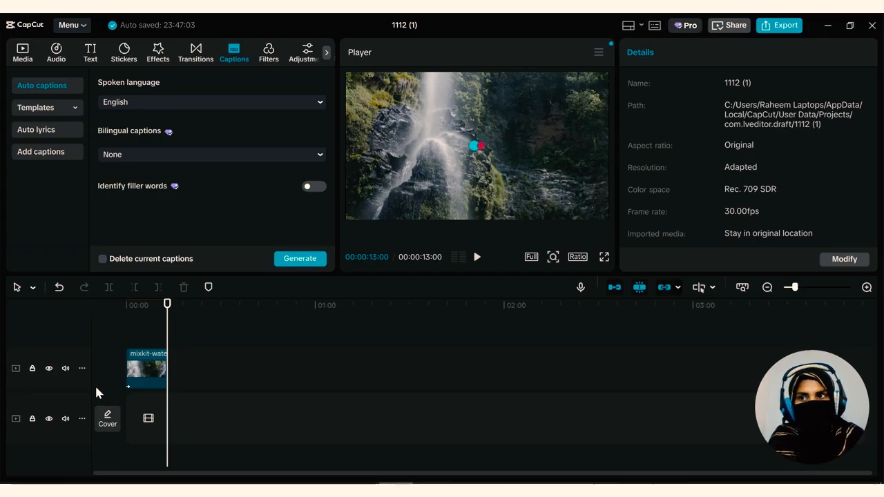
# Add the white-sand-beach clip to the waterfall clip's track and close the gap so it directly follows the waterfall clip
pyautogui.click(19, 57)
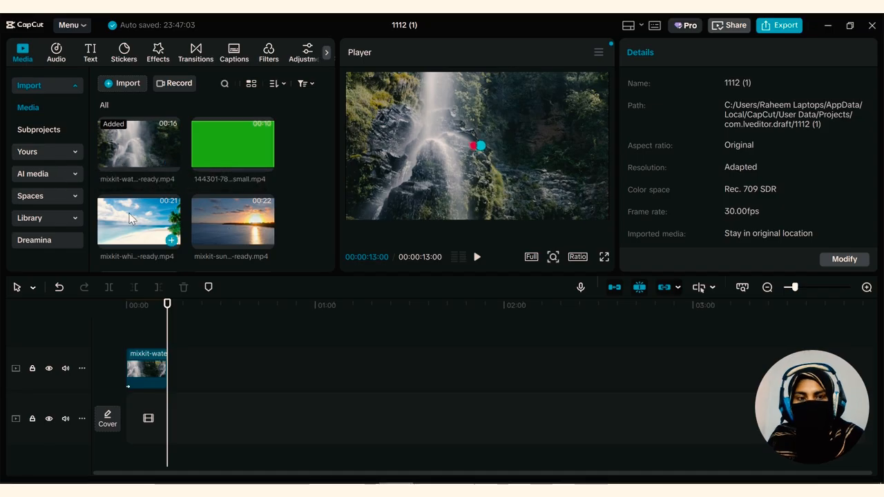
pyautogui.moveTo(130, 232); pyautogui.dragTo(195, 338)
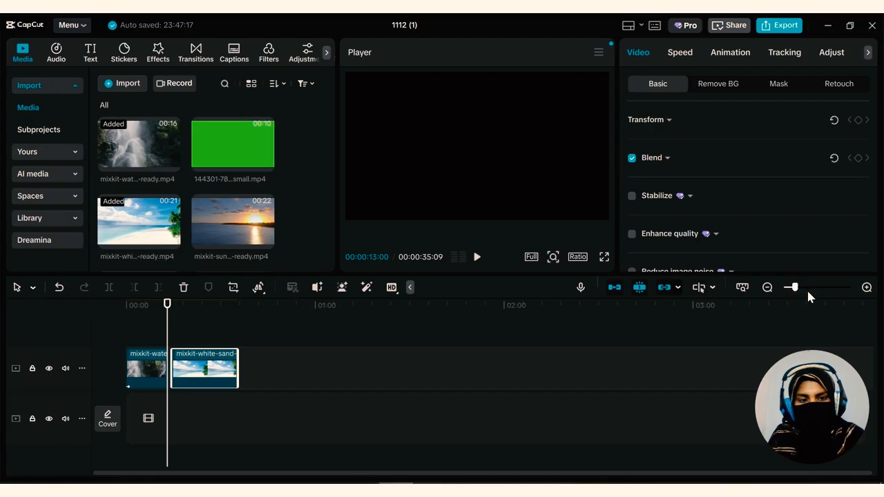
pyautogui.moveTo(806, 289); pyautogui.dragTo(809, 284)
pyautogui.moveTo(368, 381); pyautogui.dragTo(207, 381)
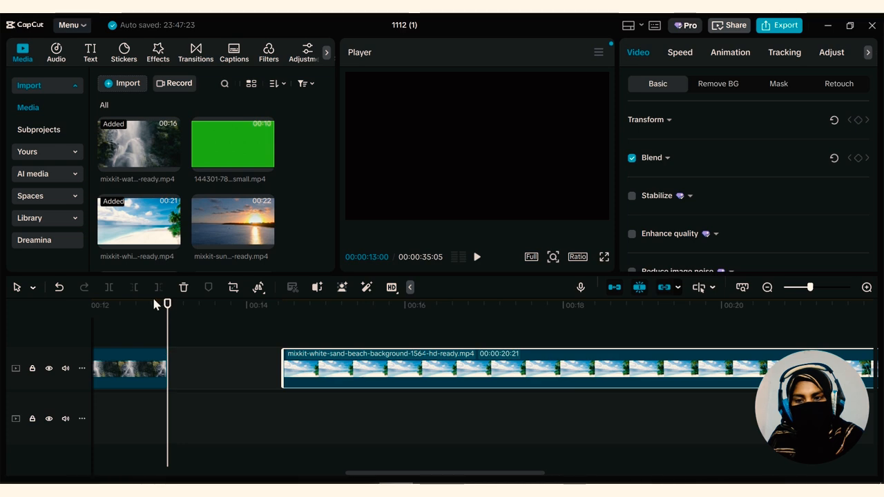
pyautogui.moveTo(155, 302); pyautogui.dragTo(119, 305)
pyautogui.moveTo(339, 370); pyautogui.dragTo(471, 364)
pyautogui.moveTo(509, 371); pyautogui.dragTo(394, 371)
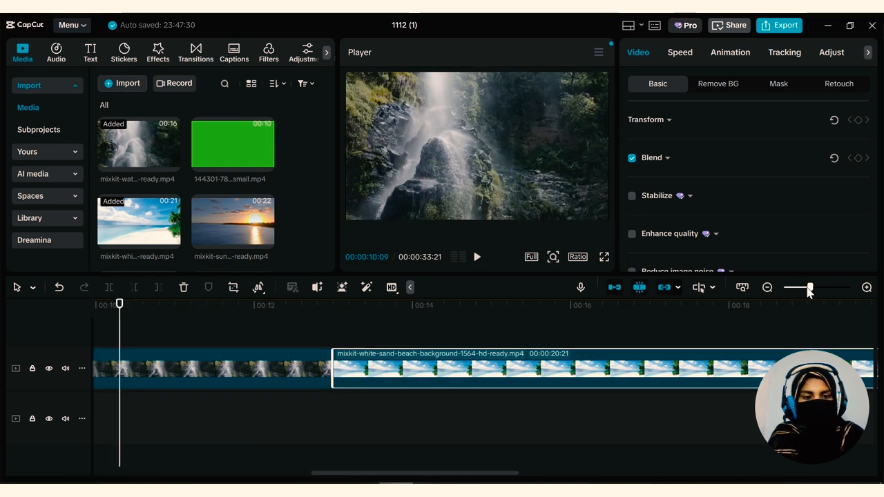
pyautogui.moveTo(809, 290); pyautogui.dragTo(794, 290)
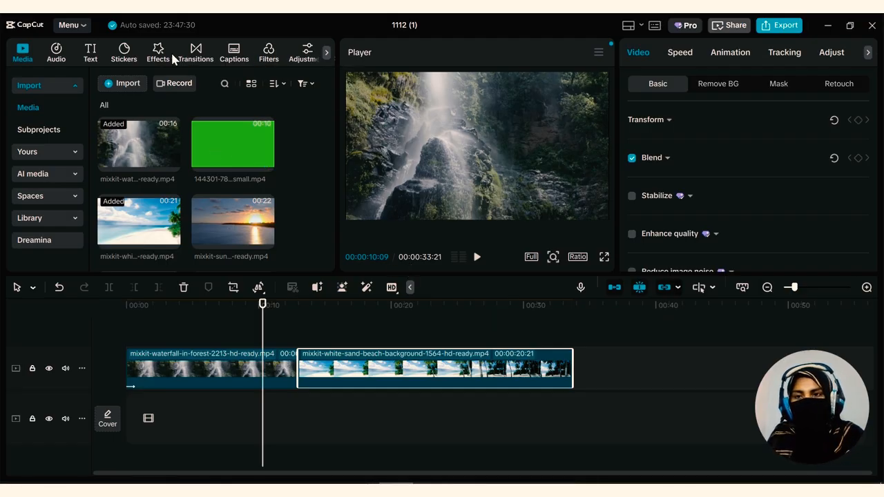
# Apply the trending Diagonally Torn transition between the waterfall and beach clips, accepting duplicate frames for it
pyautogui.click(192, 53)
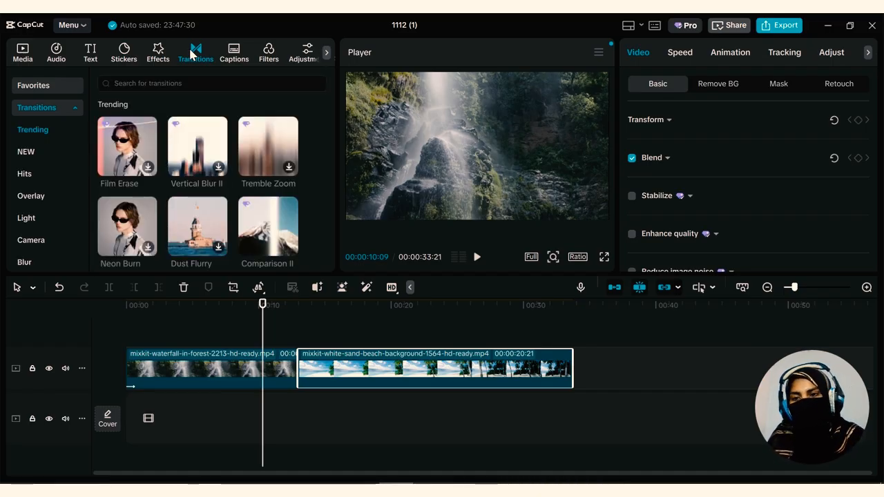
pyautogui.scroll(-5, 118, 236)
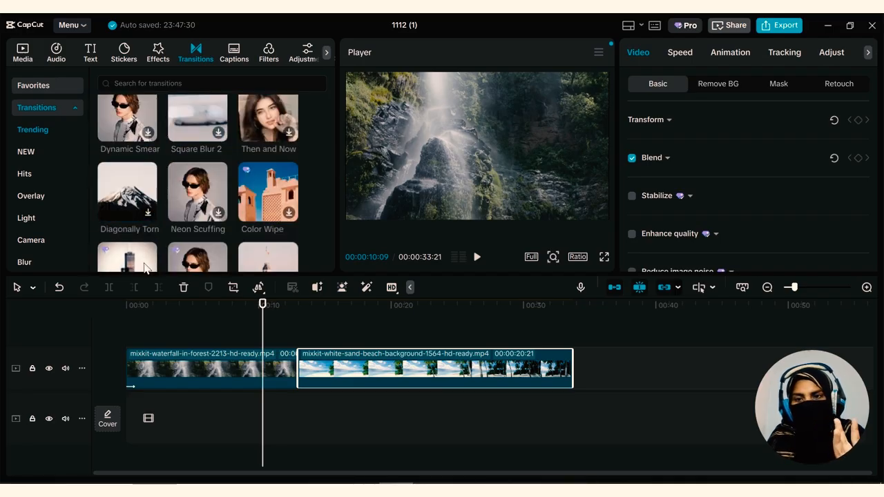
pyautogui.moveTo(141, 207)
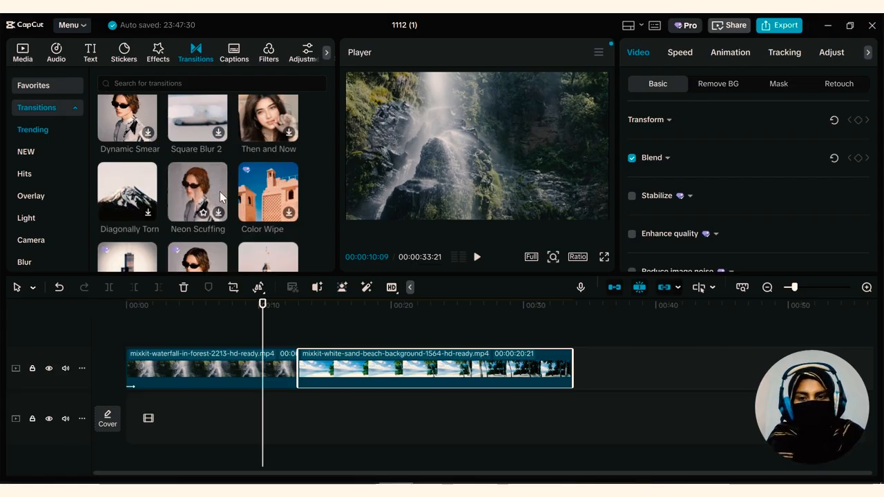
pyautogui.click(147, 217)
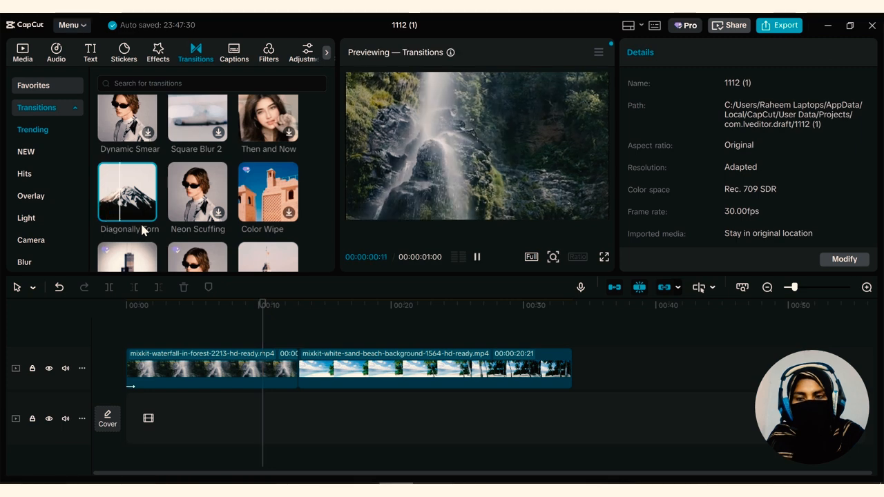
pyautogui.moveTo(130, 195); pyautogui.dragTo(298, 368)
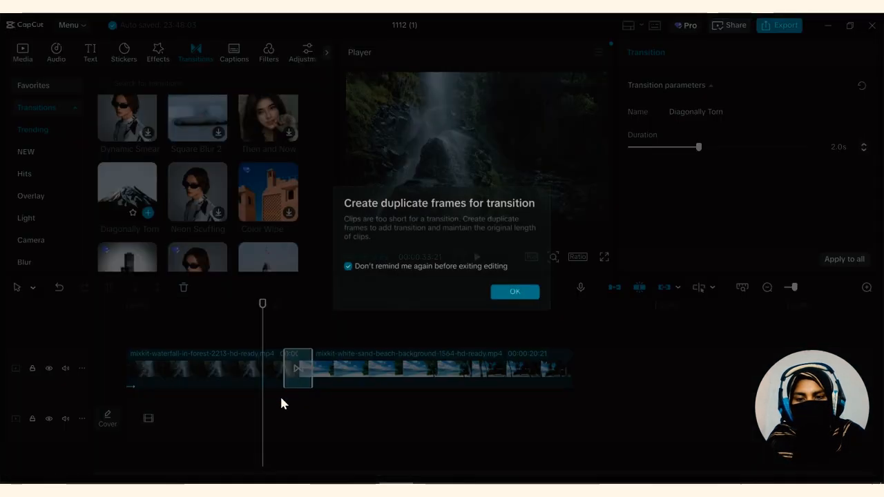
pyautogui.click(520, 295)
# Play the Diagonally Torn transition from just before the cut between the two clips
pyautogui.moveTo(267, 308); pyautogui.dragTo(287, 314)
pyautogui.click(483, 257)
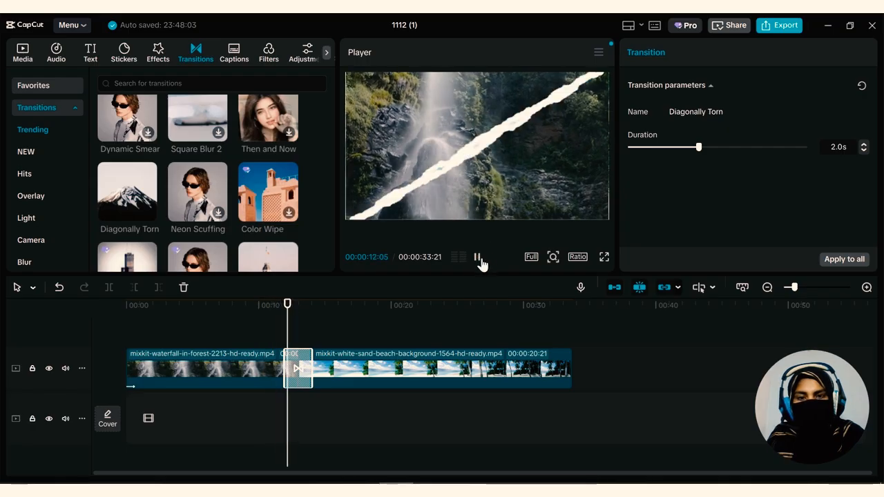
pyautogui.click(481, 263)
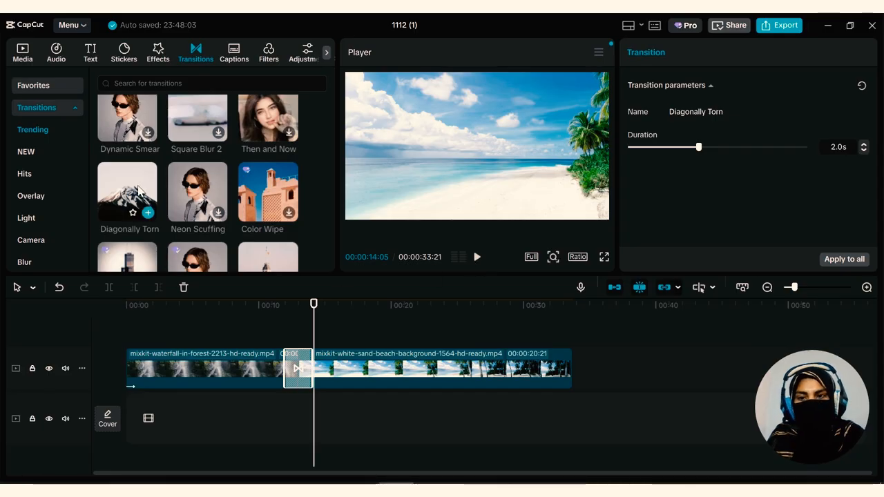
# Replace the transition between the waterfall and beach clips with Shredded Pan from the trending transitions
pyautogui.scroll(2, 209, 136)
pyautogui.scroll(-1, 200, 172)
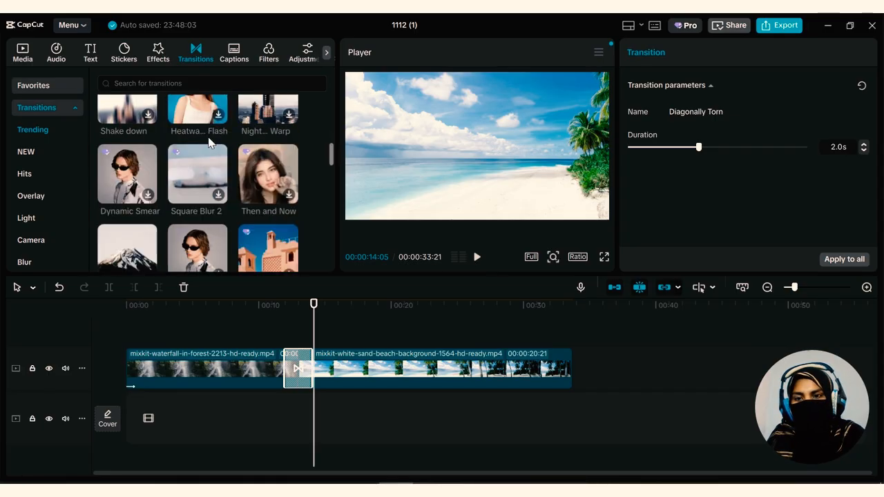
pyautogui.scroll(-2, 180, 228)
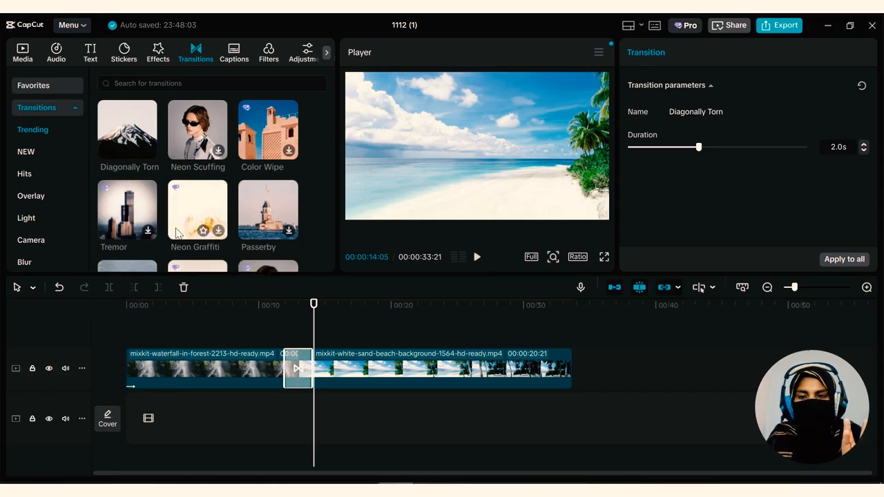
pyautogui.scroll(-3, 178, 233)
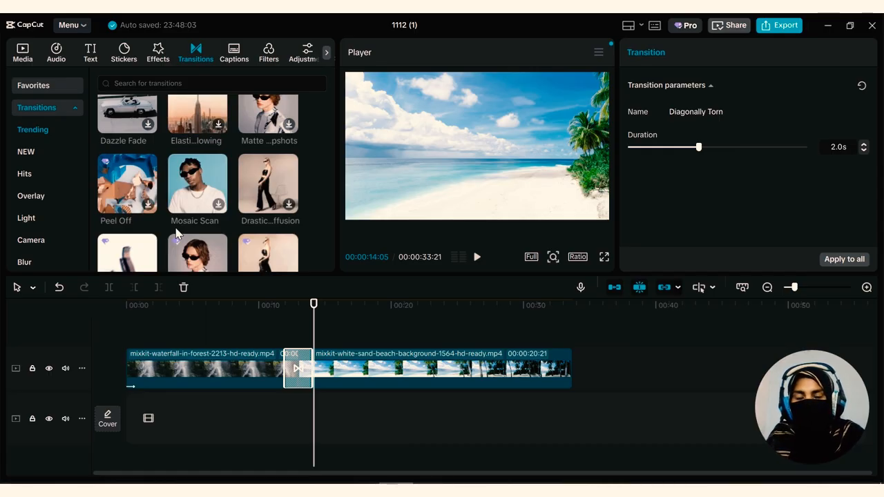
pyautogui.scroll(-2, 177, 233)
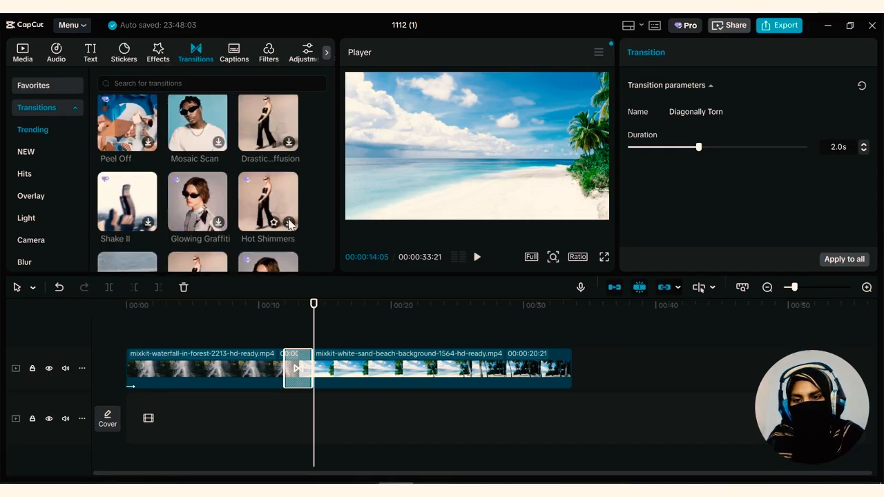
pyautogui.scroll(-3, 241, 249)
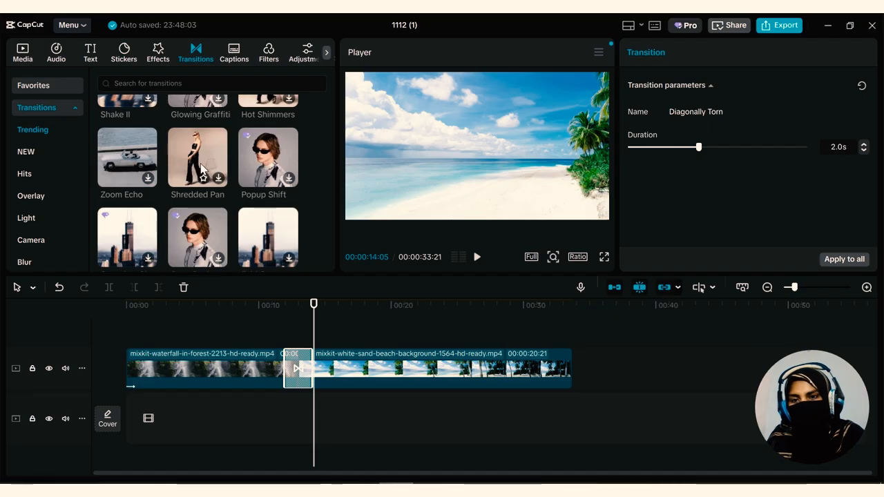
pyautogui.click(174, 184)
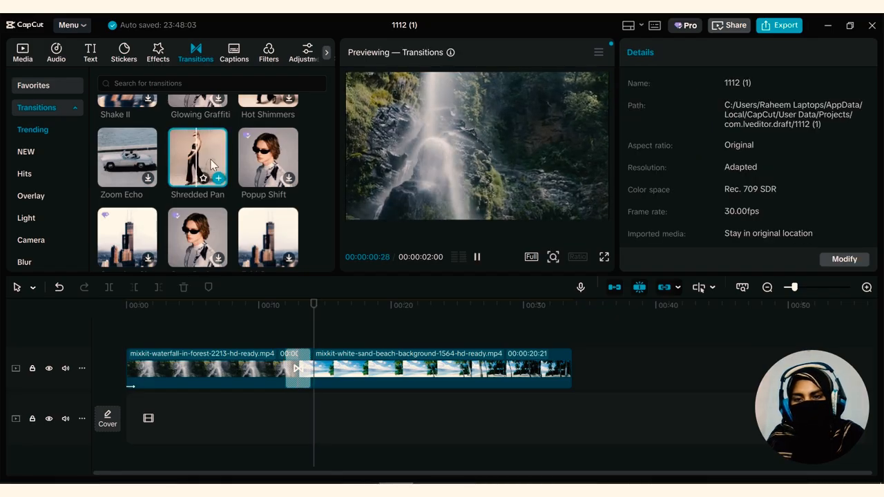
pyautogui.moveTo(174, 184); pyautogui.dragTo(303, 370)
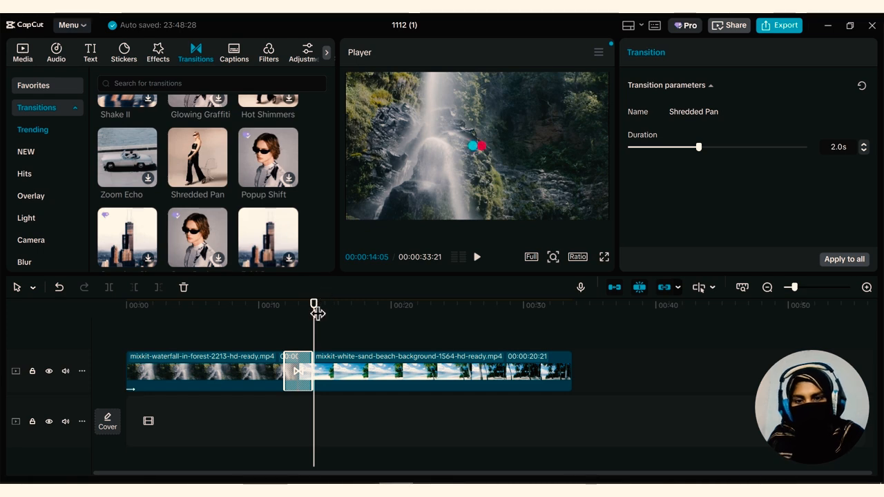
# Play the Shredded Pan transition from about 00:00:11:10 into the beach clip
pyautogui.moveTo(314, 318); pyautogui.dragTo(276, 316)
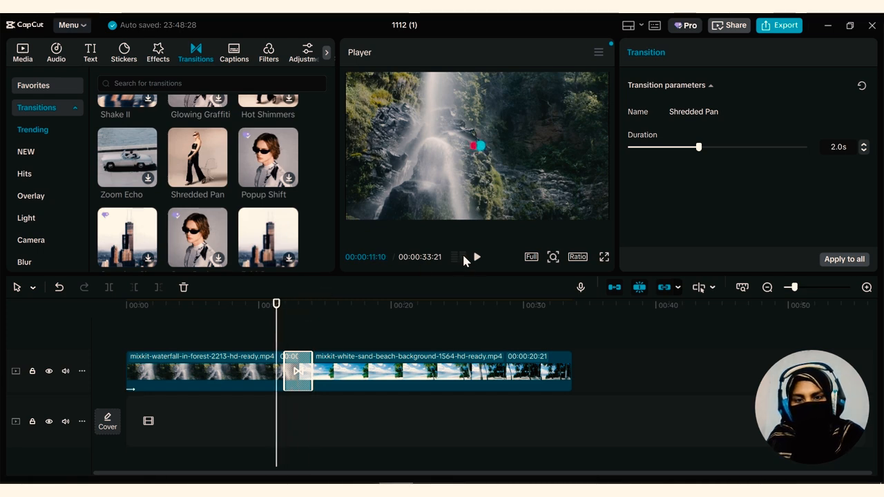
pyautogui.click(476, 258)
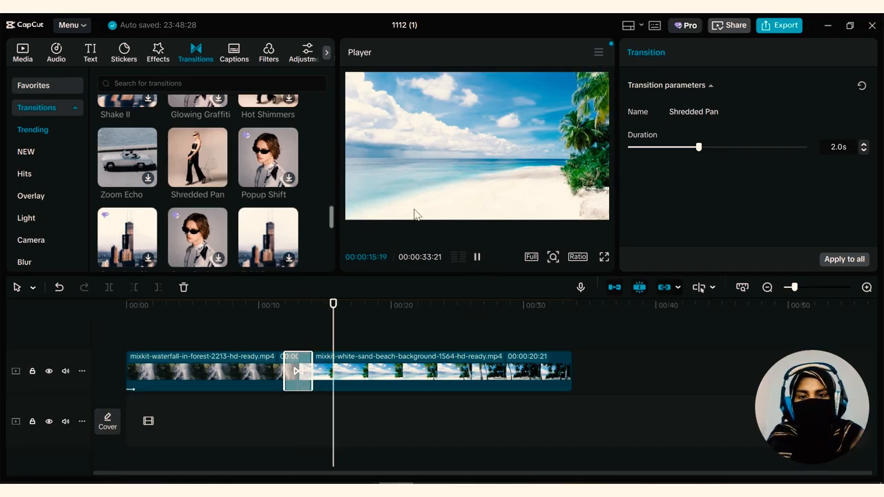
pyautogui.click(477, 258)
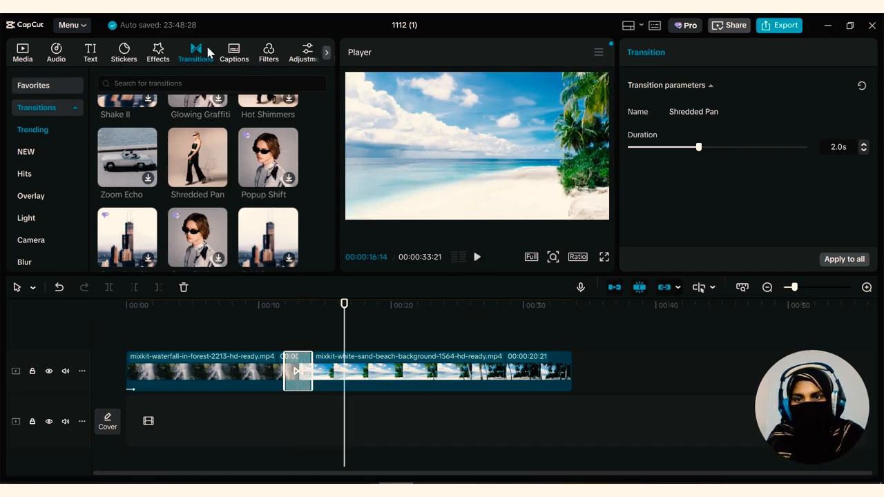
# Add the trending Frantic Shots video effect over the start of the beach clip and play it from about 00:00:13:00
pyautogui.click(158, 48)
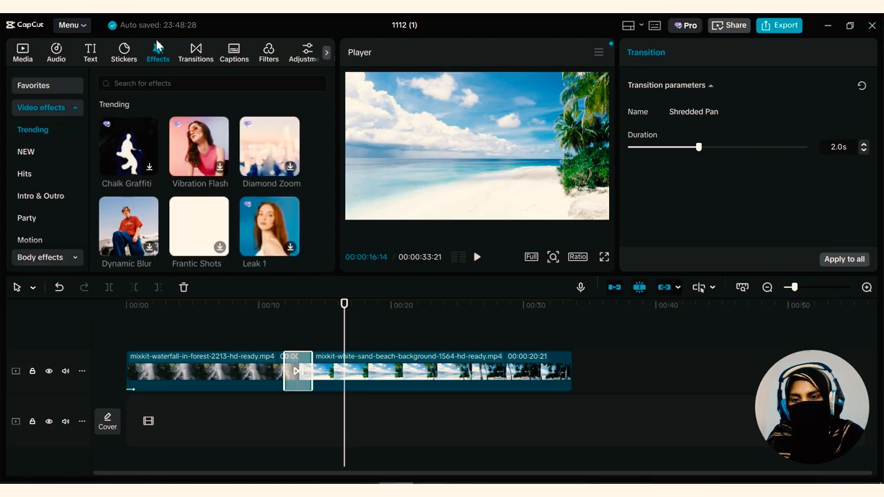
pyautogui.click(224, 250)
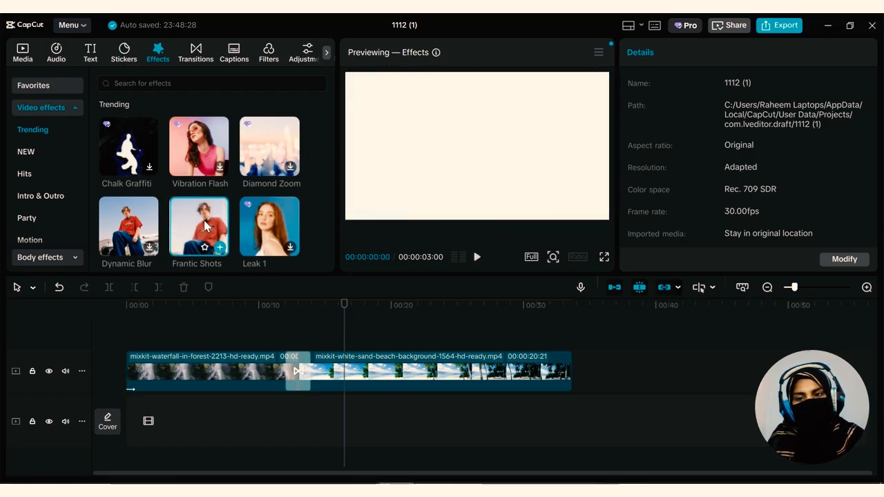
pyautogui.moveTo(205, 221); pyautogui.dragTo(351, 343)
pyautogui.moveTo(345, 305); pyautogui.dragTo(298, 309)
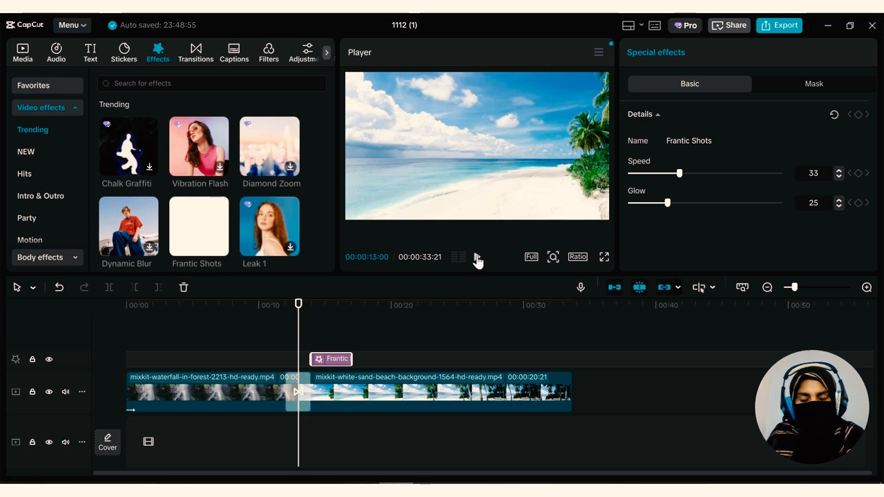
pyautogui.click(477, 257)
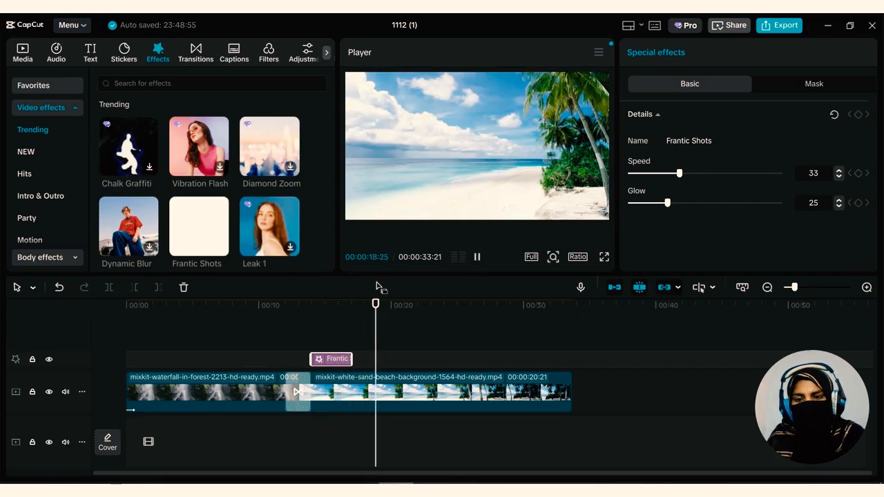
pyautogui.click(476, 256)
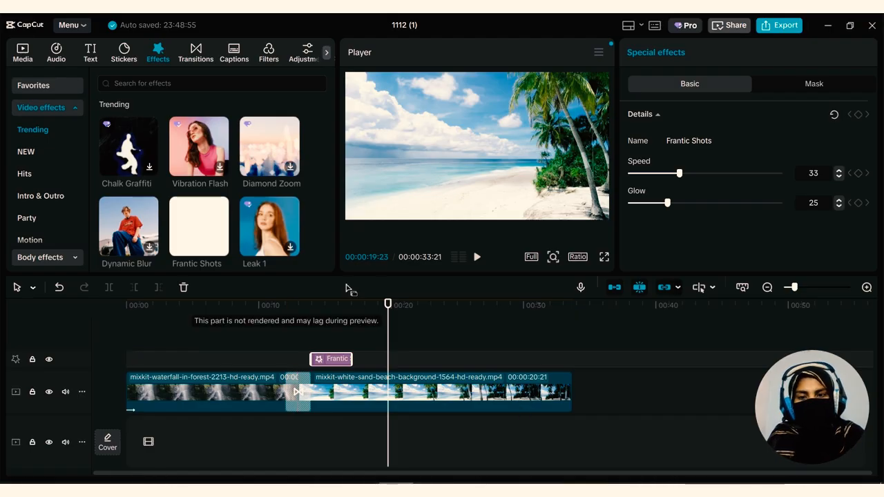
# Browse the trending video effects and the trending stickers
pyautogui.scroll(-5, 207, 255)
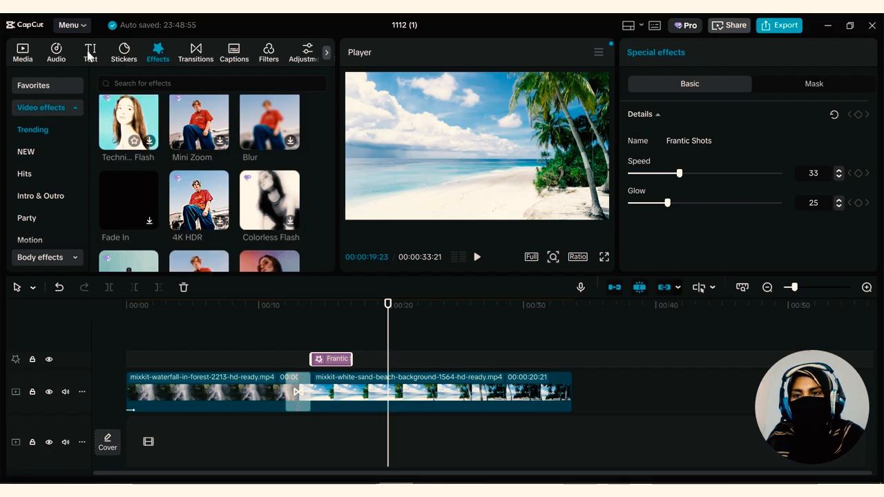
pyautogui.click(119, 61)
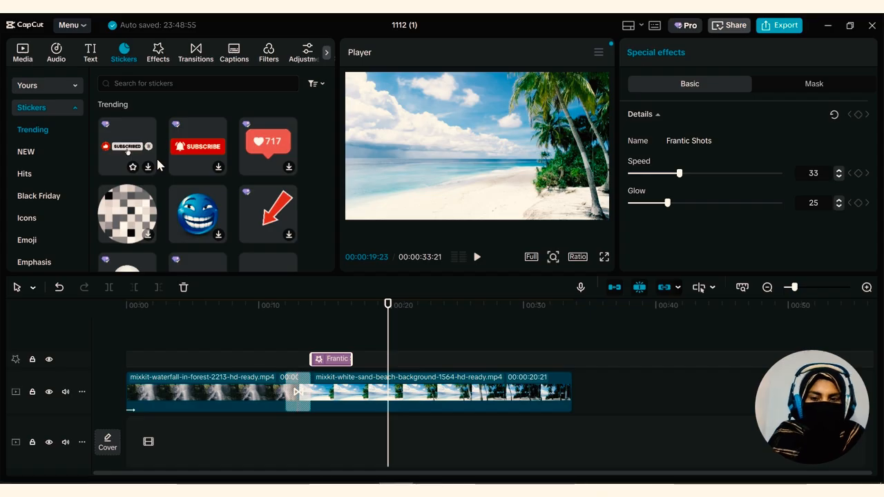
pyautogui.scroll(-2, 160, 197)
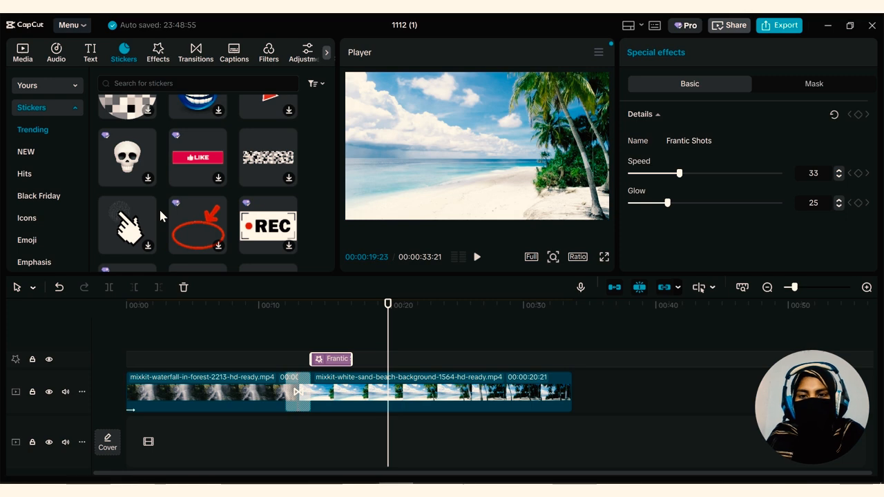
pyautogui.scroll(-3, 159, 211)
pyautogui.scroll(-2, 160, 216)
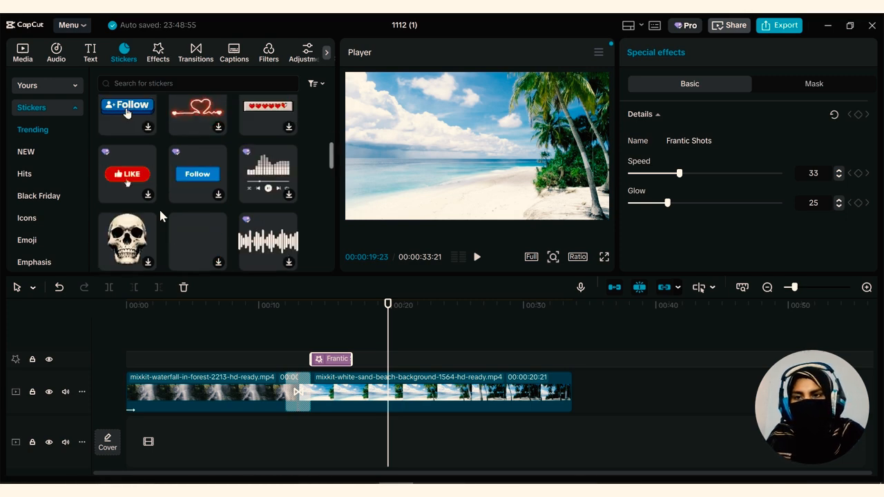
# Add a default text clip above the start of the waterfall clip and select its wording for editing
pyautogui.click(91, 55)
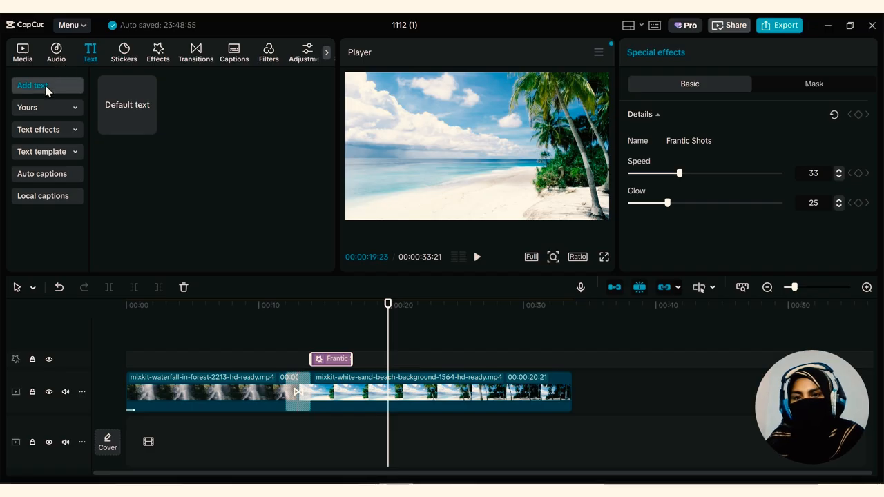
pyautogui.click(127, 104)
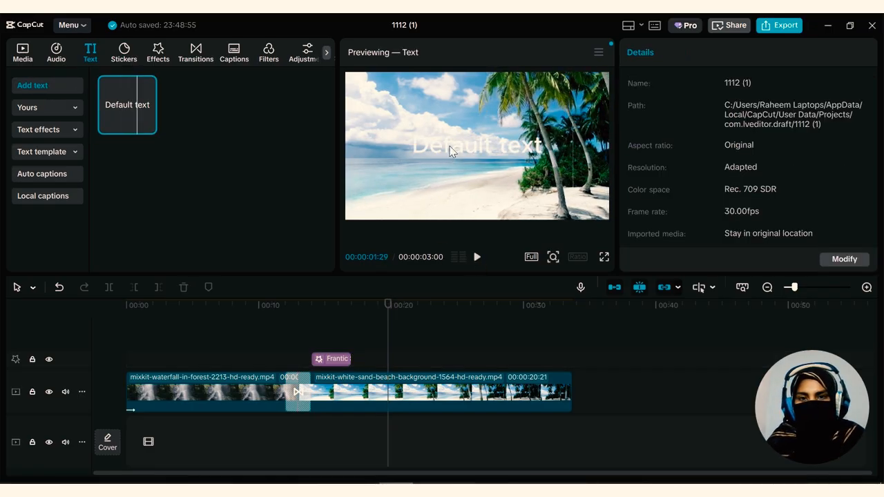
pyautogui.moveTo(160, 118); pyautogui.dragTo(111, 332)
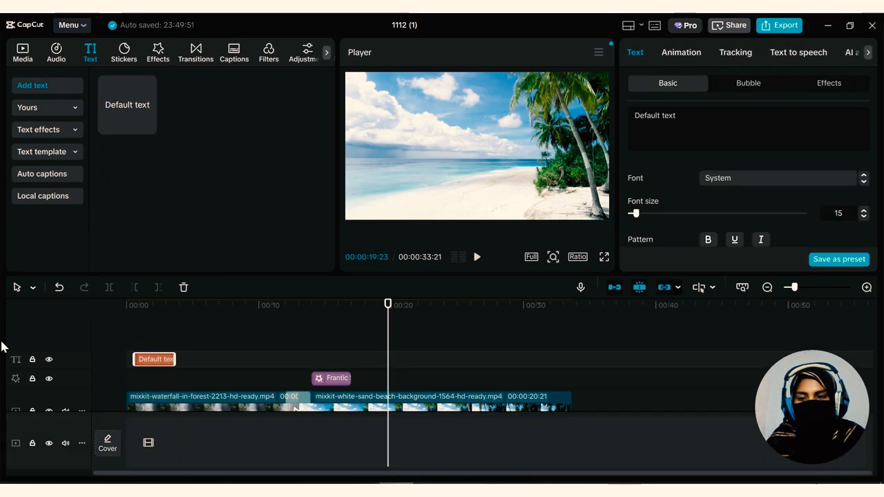
pyautogui.moveTo(390, 304); pyautogui.dragTo(135, 304)
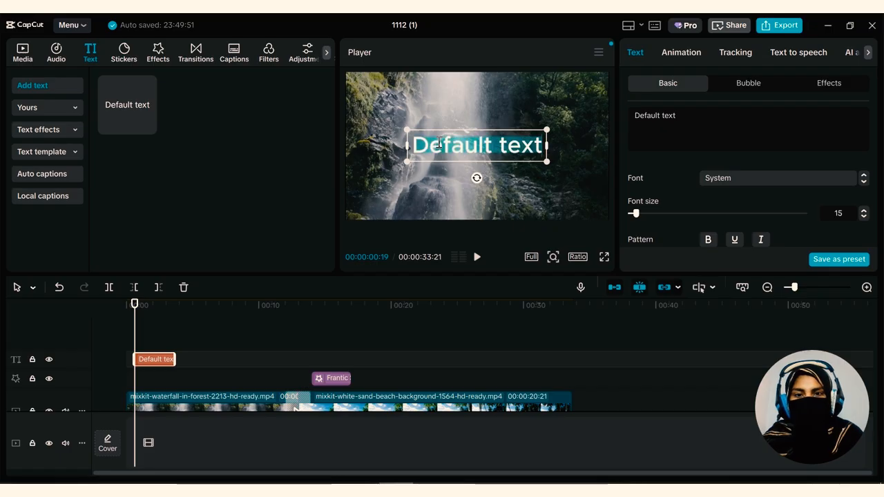
pyautogui.moveTo(457, 149); pyautogui.dragTo(573, 142)
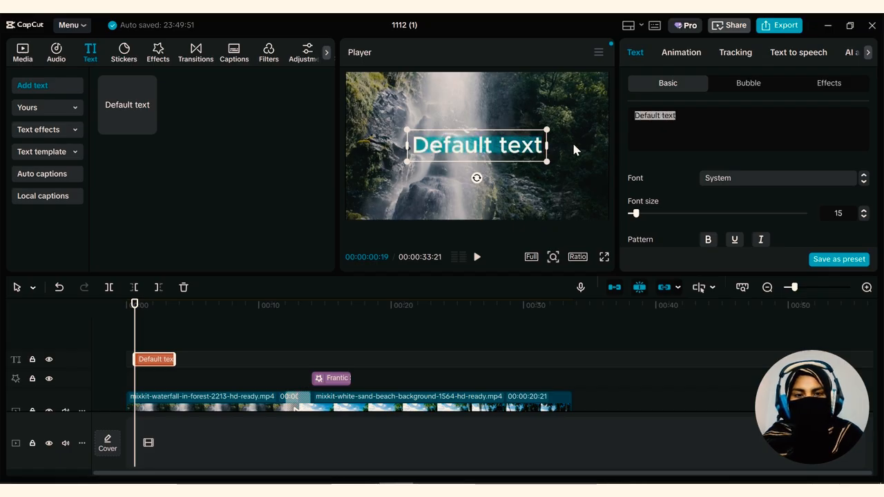
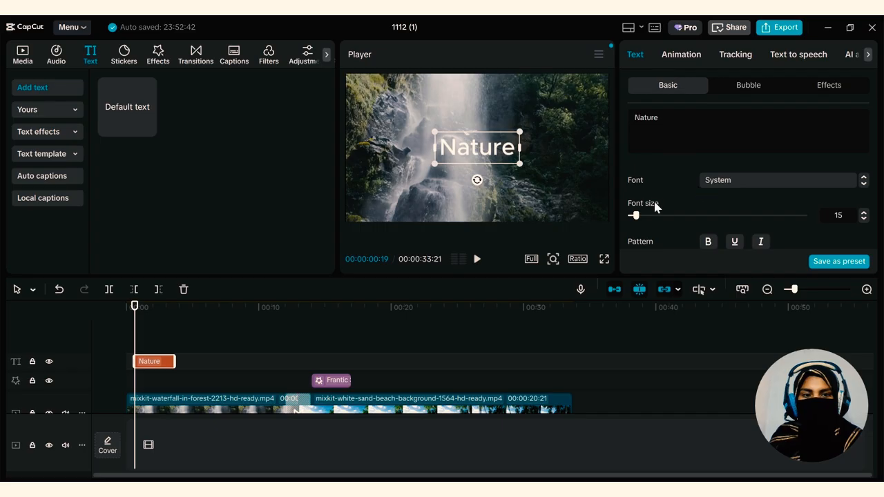
# Select the word Nature in the text clip, browse the available fonts and try the Gothic font on it
pyautogui.doubleClick(667, 116)
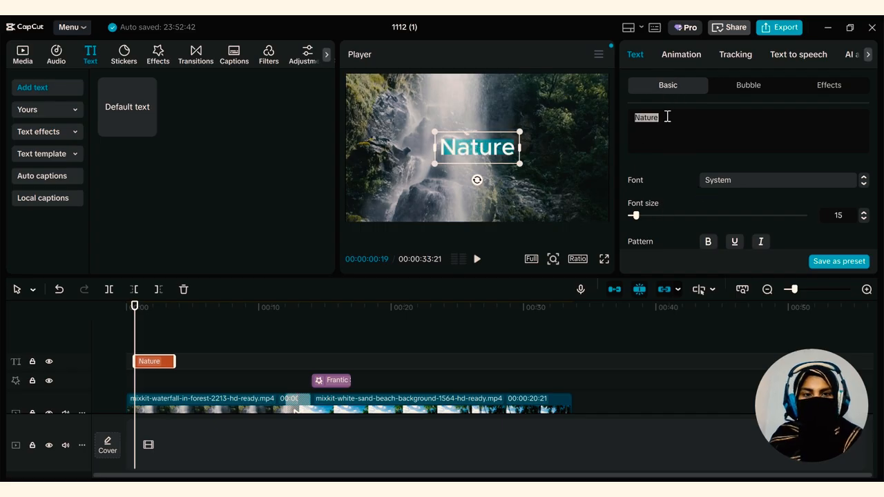
pyautogui.scroll(-2, 669, 174)
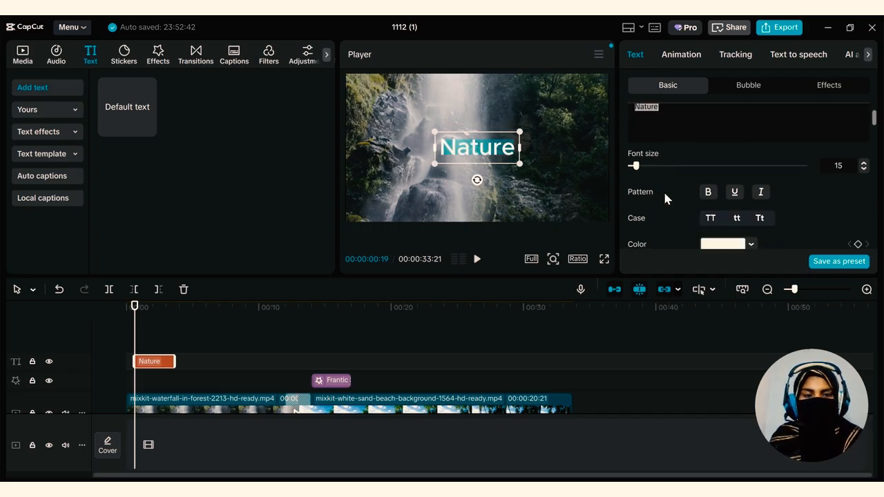
pyautogui.scroll(2, 663, 193)
pyautogui.click(741, 185)
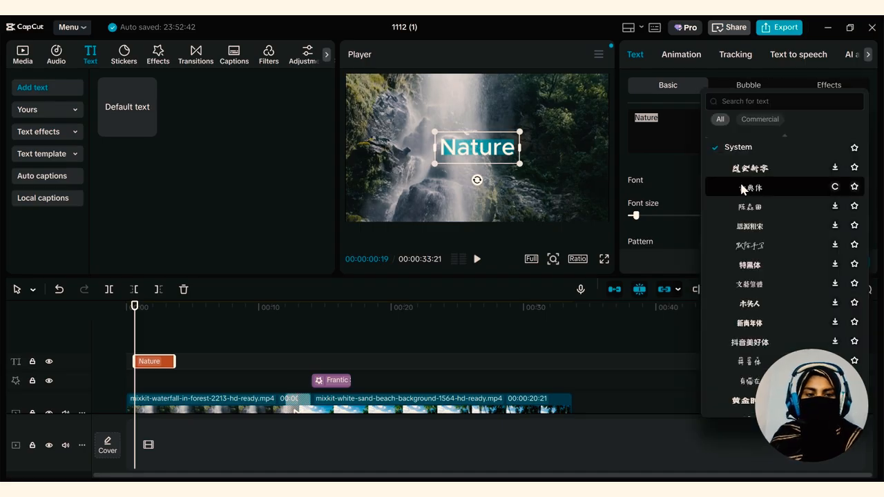
pyautogui.scroll(-3, 744, 200)
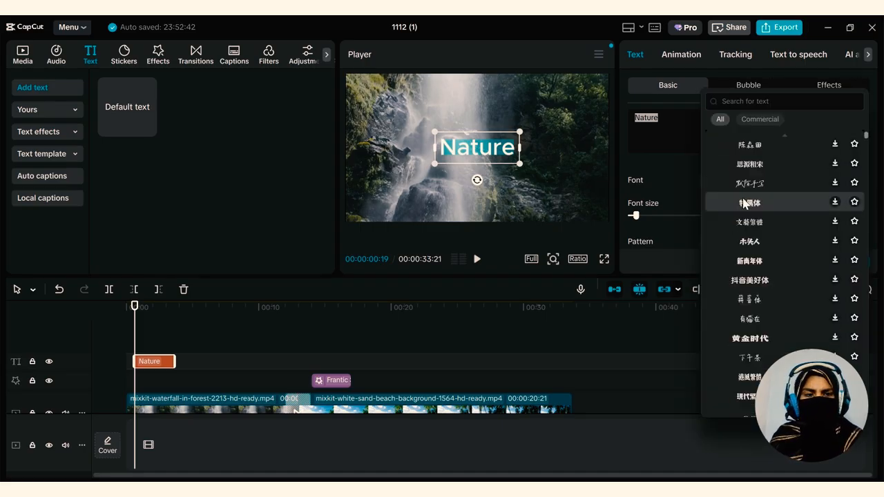
pyautogui.scroll(-8, 744, 201)
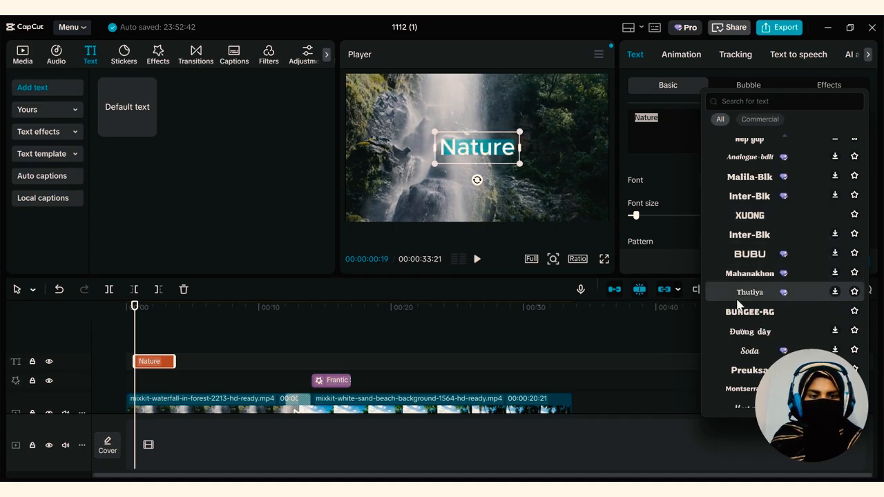
pyautogui.scroll(-3, 736, 304)
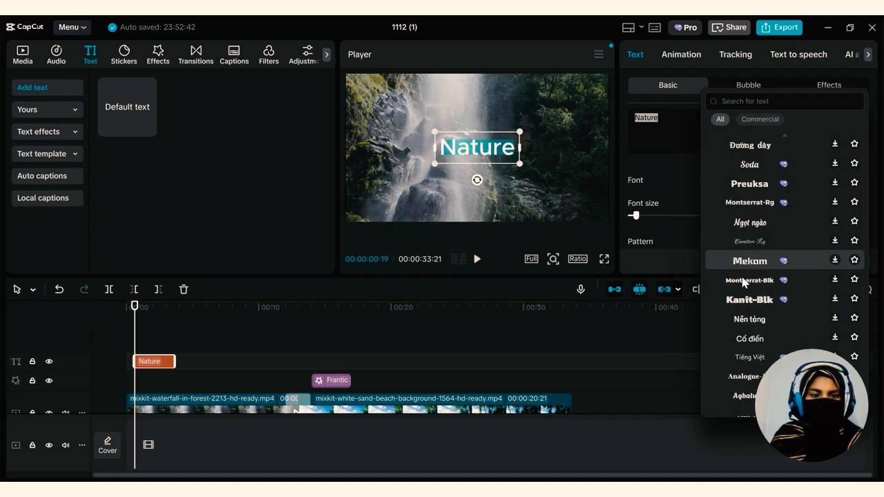
pyautogui.scroll(-1, 732, 304)
pyautogui.scroll(-2, 737, 270)
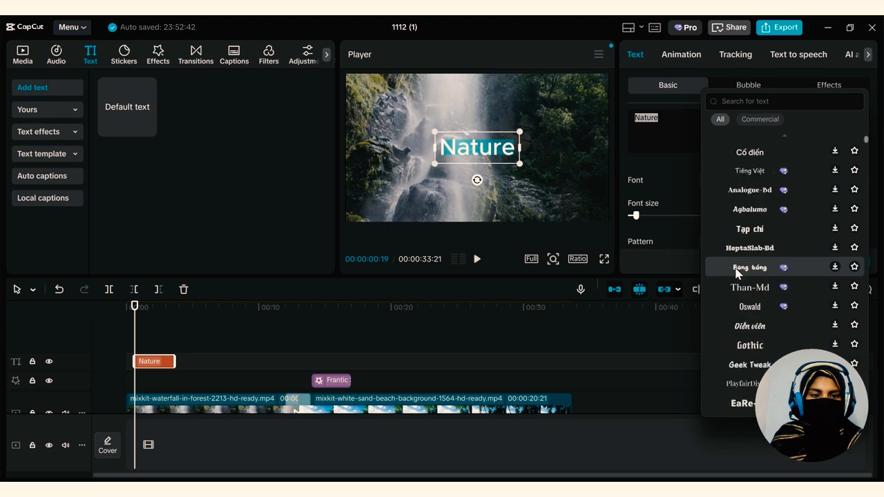
pyautogui.scroll(-1, 733, 270)
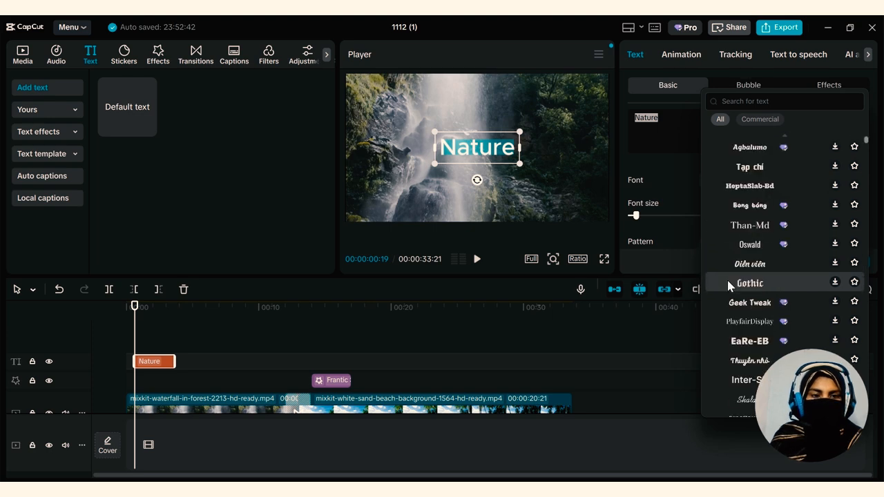
pyautogui.click(728, 284)
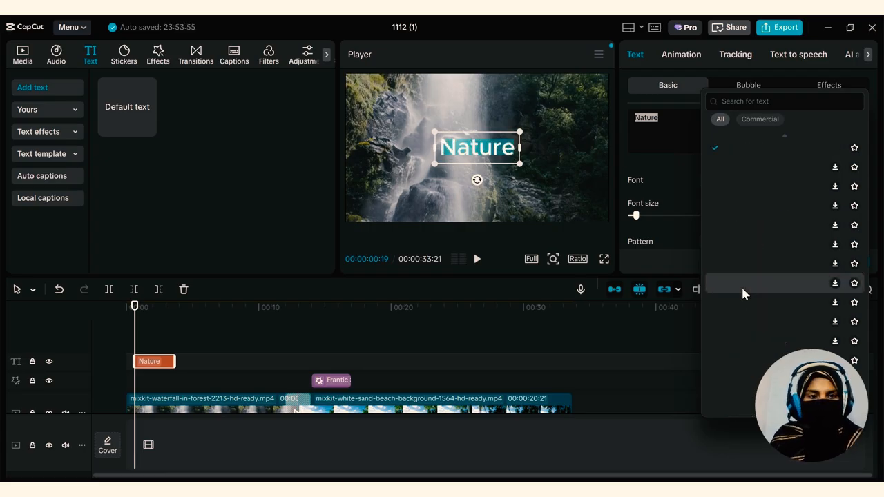
# Change the Nature text's font to the recently used BUNGEE-RG
pyautogui.scroll(-2, 744, 289)
pyautogui.scroll(5, 743, 292)
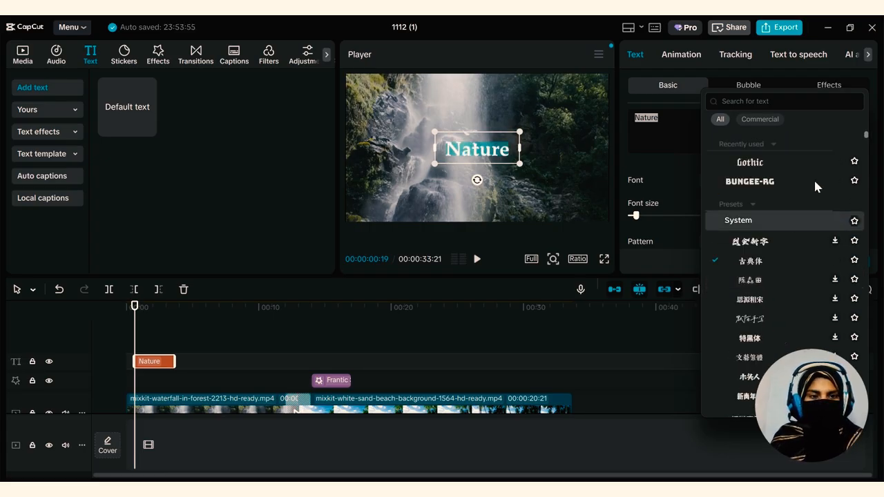
pyautogui.click(792, 174)
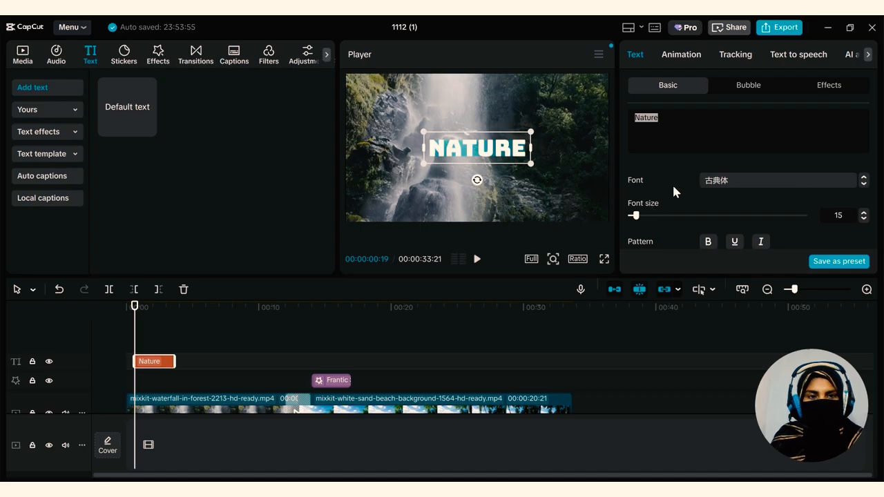
# Increase the Nature text's font size to 24
pyautogui.scroll(-2, 673, 181)
pyautogui.scroll(-1, 674, 188)
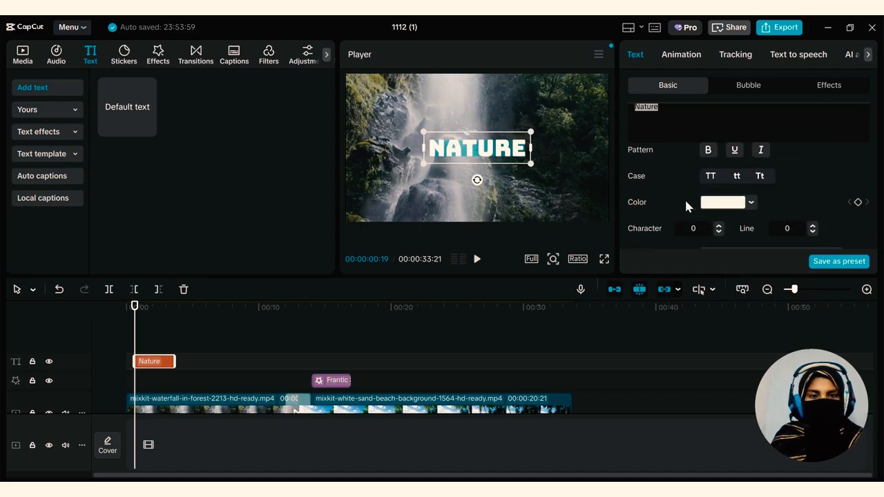
pyautogui.scroll(2, 683, 201)
pyautogui.moveTo(640, 172)
pyautogui.mouseDown()
pyautogui.moveTo(651, 174)
pyautogui.moveTo(641, 176)
pyautogui.mouseUp()
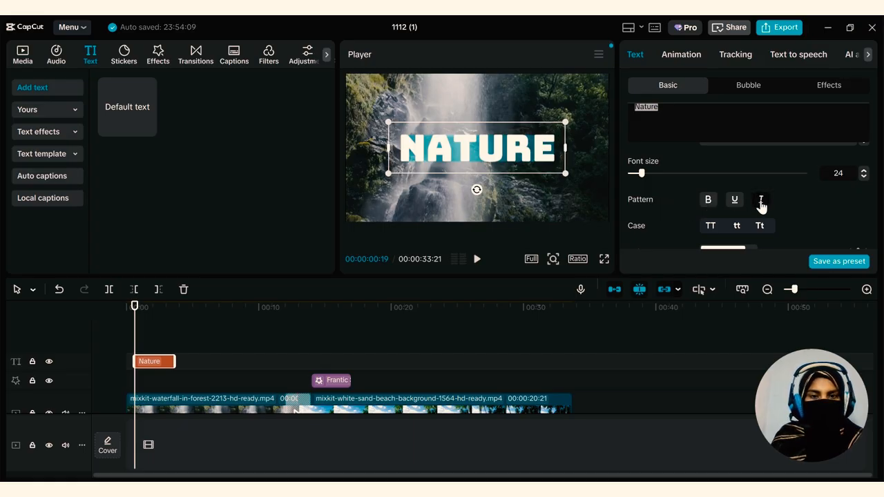
# Try several preset styles on the Nature text, including white with a black outline and white on a black background
pyautogui.scroll(-3, 667, 208)
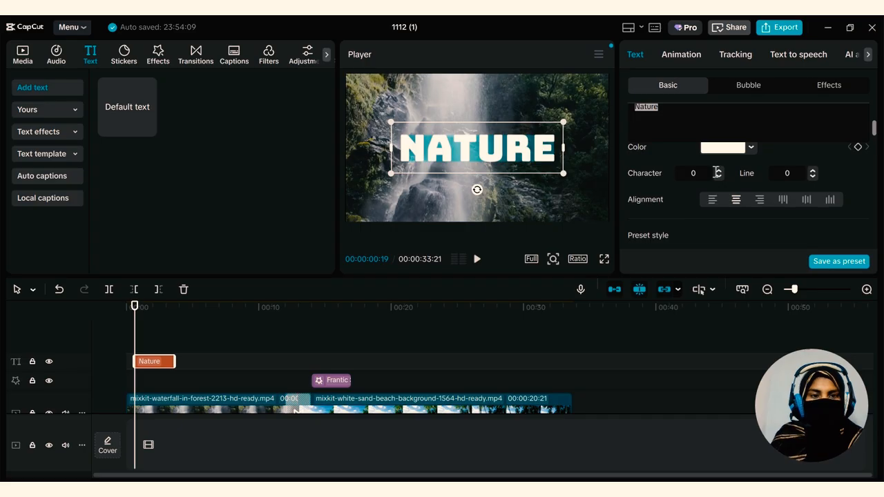
pyautogui.scroll(-2, 680, 194)
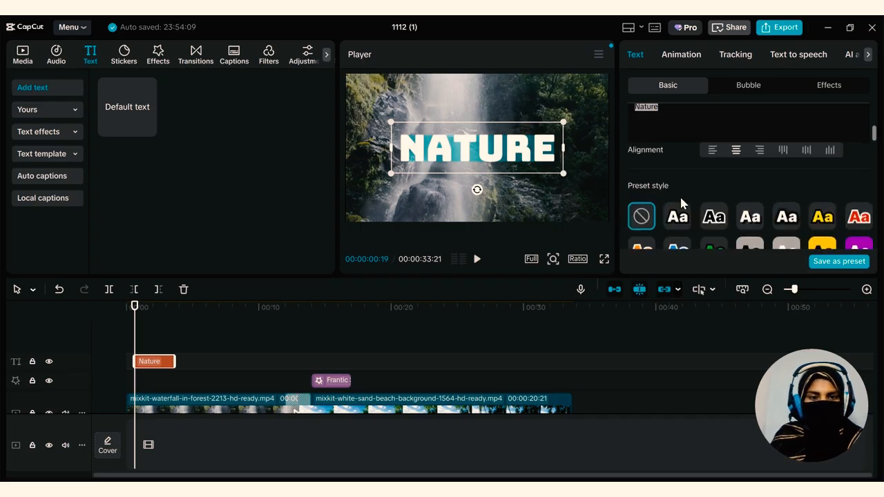
pyautogui.scroll(-1, 681, 181)
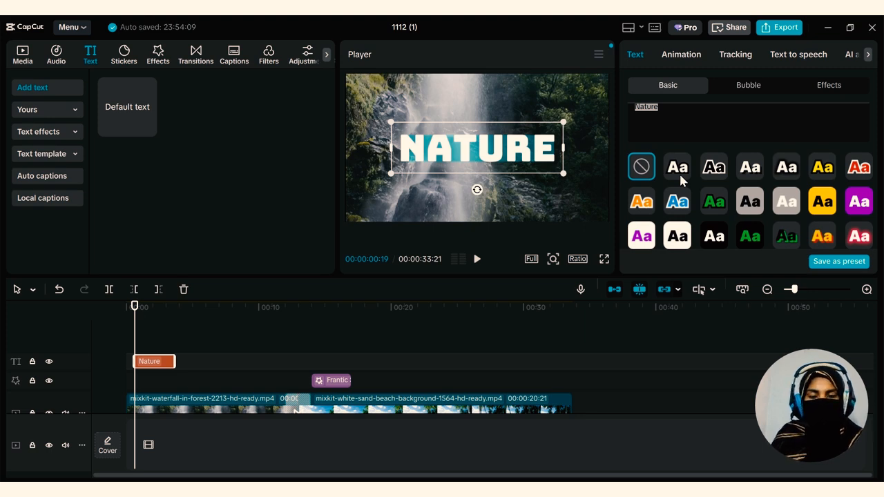
pyautogui.click(677, 167)
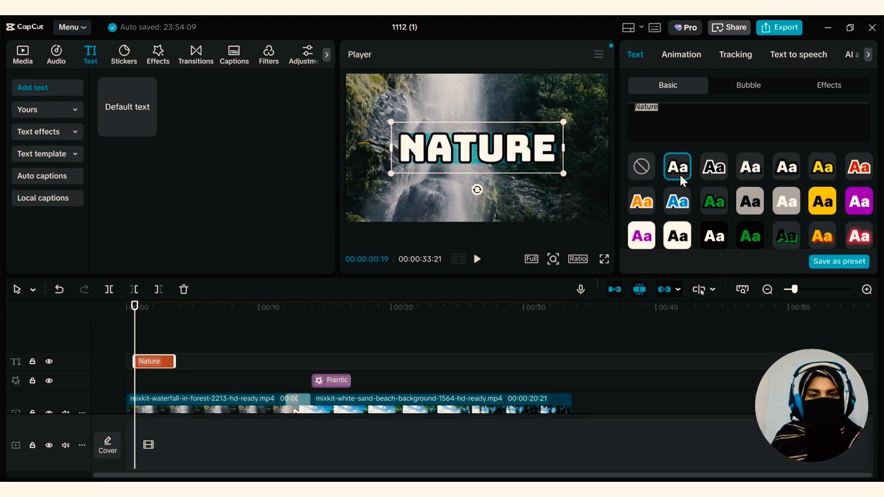
pyautogui.click(826, 200)
pyautogui.click(858, 235)
pyautogui.scroll(-1, 735, 218)
pyautogui.click(722, 216)
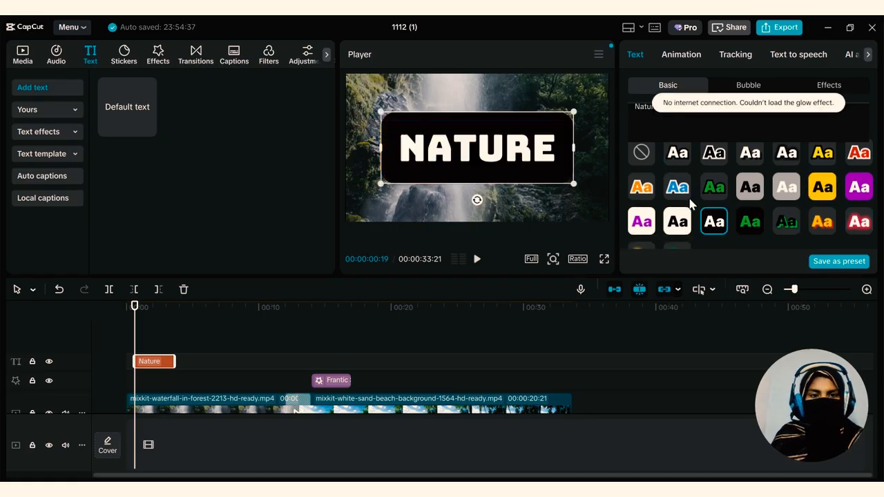
# Try the blue and red outlined preset styles, and apply the yellow-orange one with a red shadow to the Nature text
pyautogui.click(683, 195)
pyautogui.click(856, 157)
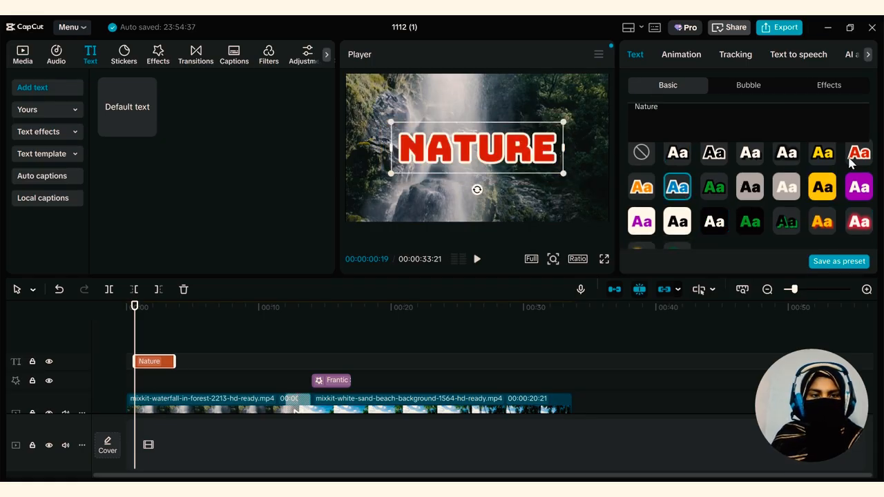
pyautogui.click(819, 229)
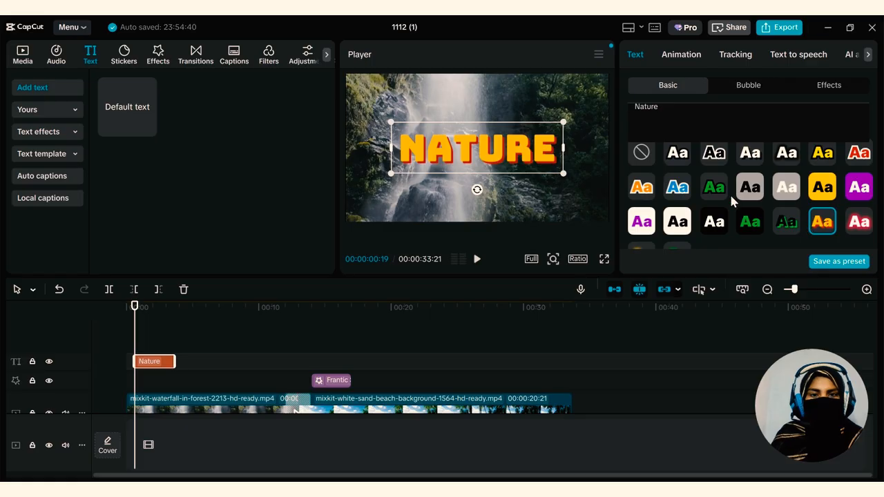
# Scale the Nature text up so it spans most of the frame's width
pyautogui.scroll(-3, 686, 207)
pyautogui.scroll(-2, 685, 200)
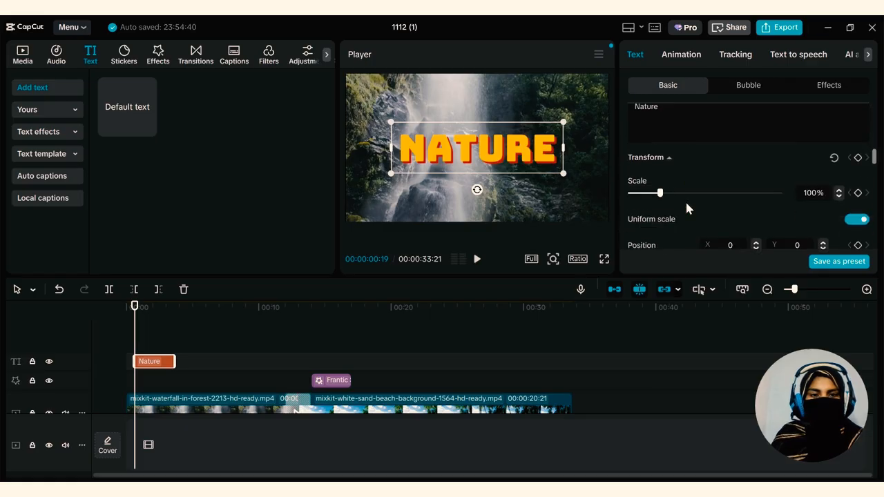
pyautogui.moveTo(659, 192); pyautogui.dragTo(671, 191)
# Lower the Nature text's blend opacity so the waterfall shows slightly through the letters
pyautogui.scroll(-1, 654, 211)
pyautogui.scroll(-1, 655, 213)
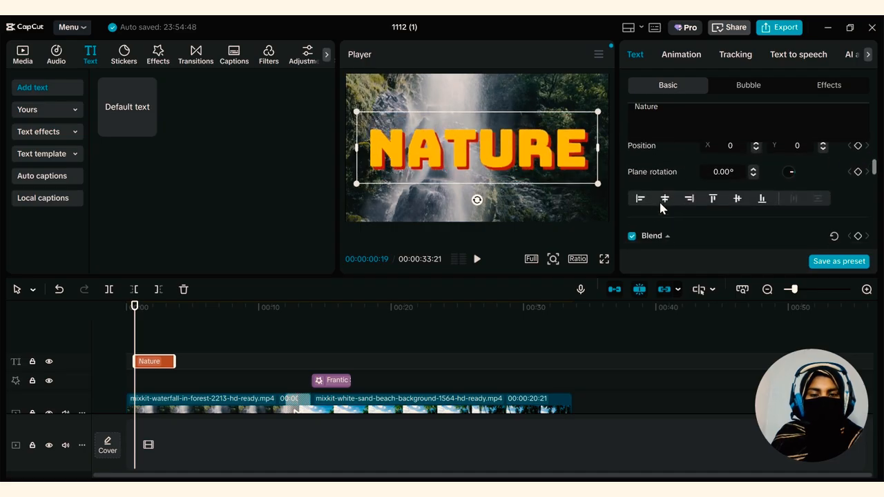
pyautogui.scroll(-2, 664, 200)
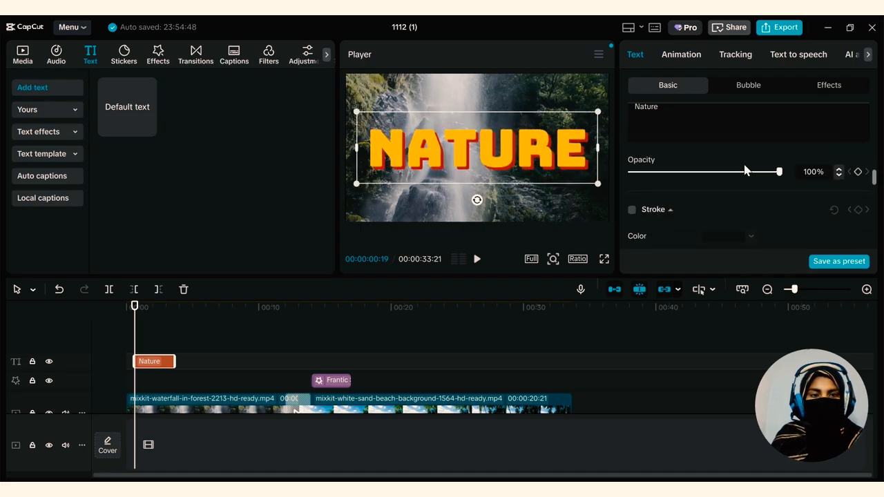
pyautogui.moveTo(747, 171)
pyautogui.mouseDown()
pyautogui.moveTo(700, 173)
pyautogui.moveTo(730, 172)
pyautogui.mouseUp()
# Turn the Nature text's stroke on and back off
pyautogui.scroll(-1, 682, 209)
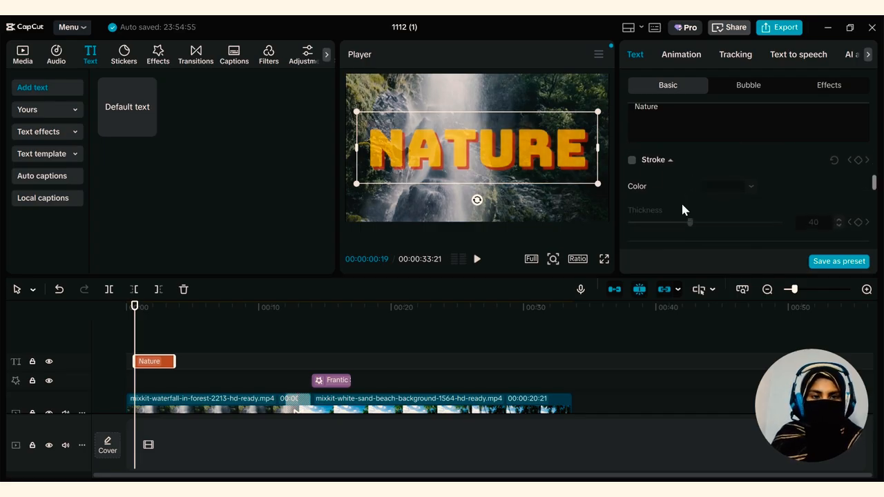
pyautogui.click(631, 160)
pyautogui.click(632, 160)
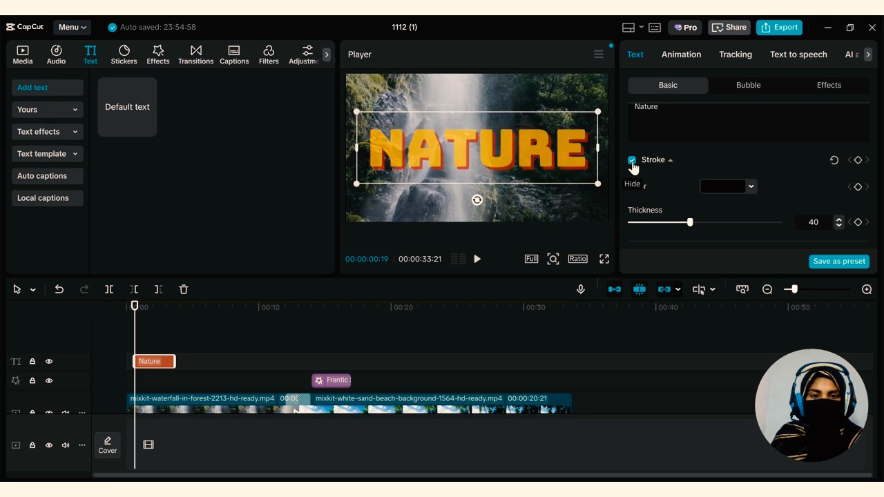
# Set the Nature text's shadow color to dark green, hex 237140
pyautogui.scroll(-3, 631, 185)
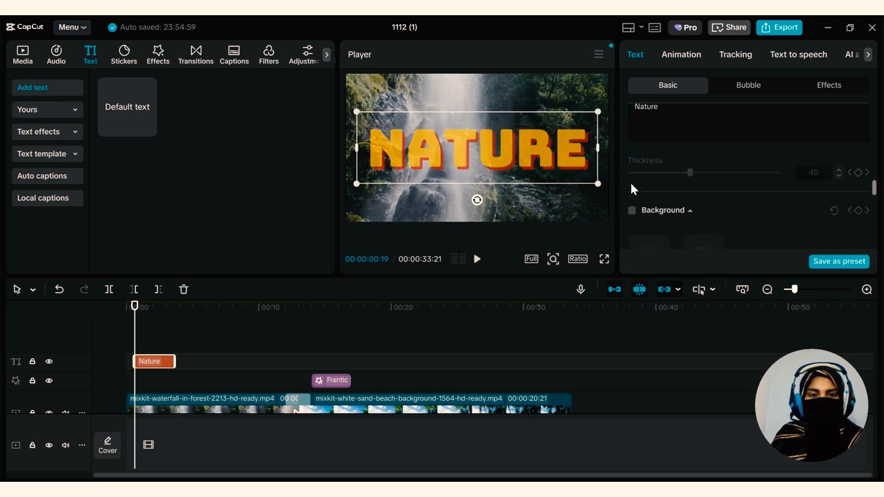
pyautogui.scroll(-5, 631, 188)
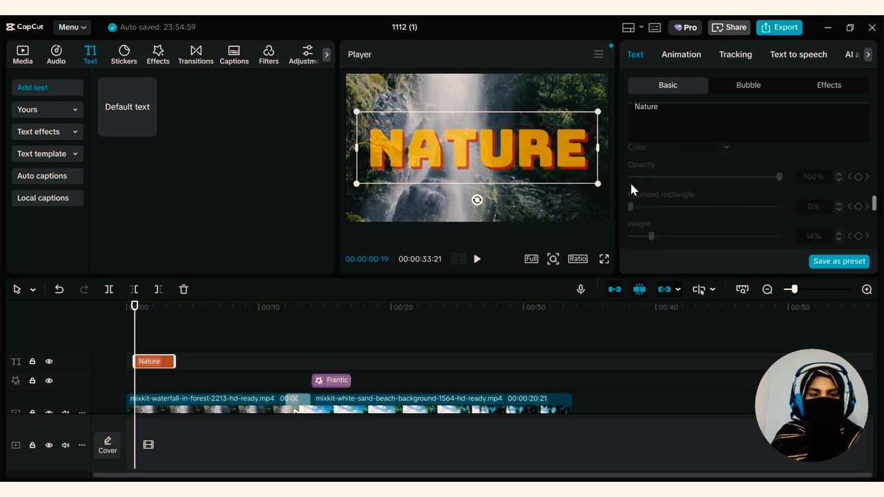
pyautogui.scroll(-2, 630, 210)
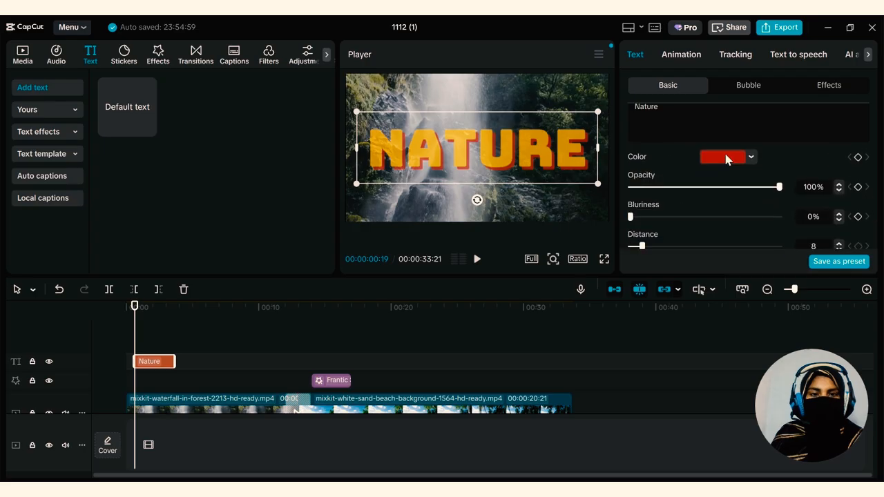
pyautogui.click(727, 156)
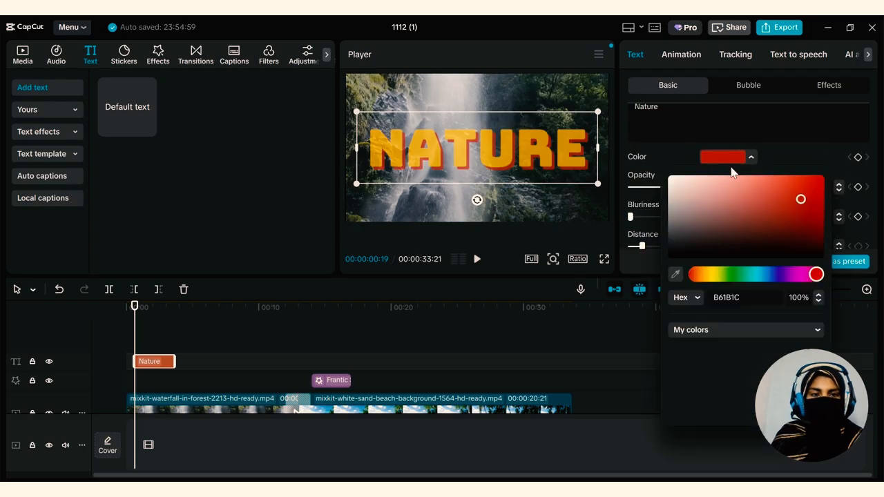
pyautogui.moveTo(794, 206); pyautogui.dragTo(704, 249)
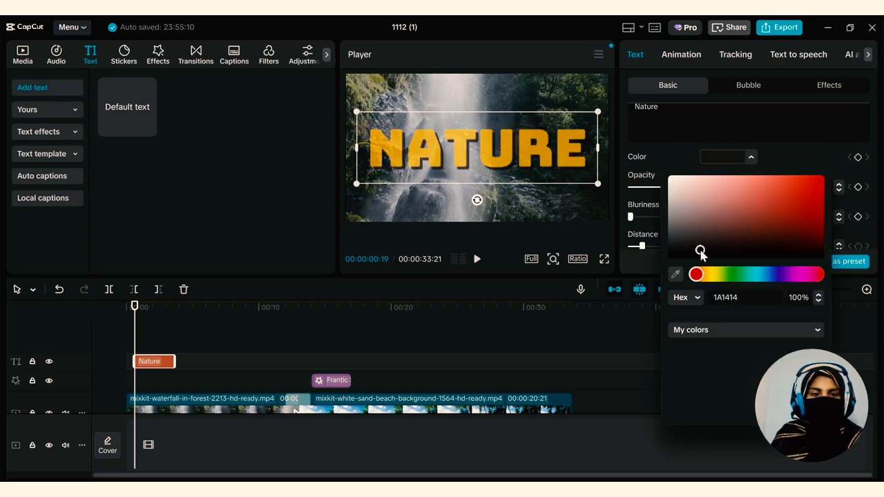
pyautogui.click(750, 279)
pyautogui.moveTo(754, 231); pyautogui.dragTo(775, 222)
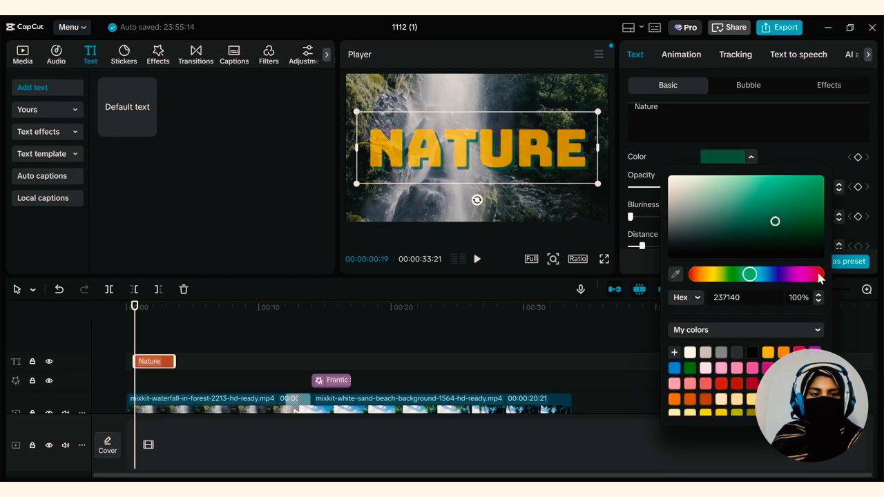
pyautogui.click(796, 152)
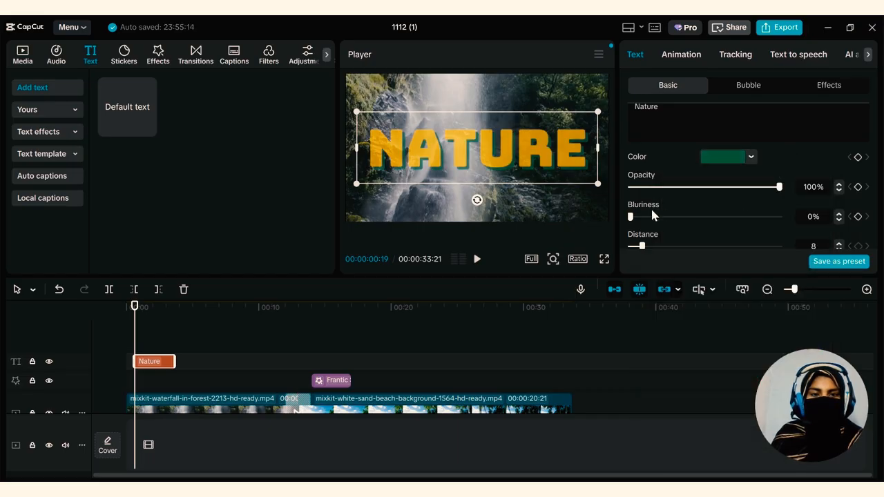
# Blur the Nature text's shadow slightly and set its distance to 10
pyautogui.moveTo(645, 216); pyautogui.dragTo(651, 246)
pyautogui.scroll(-3, 684, 205)
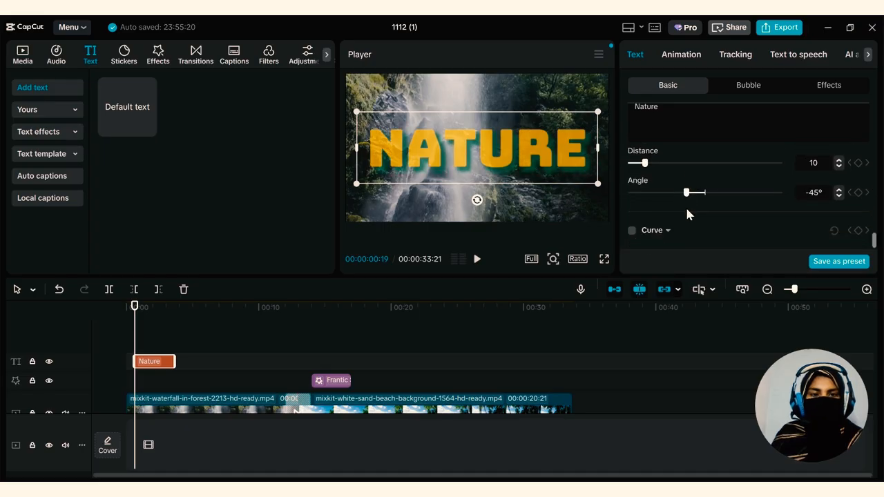
# Apply the white oval bubble with a spiky burst edge to the Nature text
pyautogui.click(749, 86)
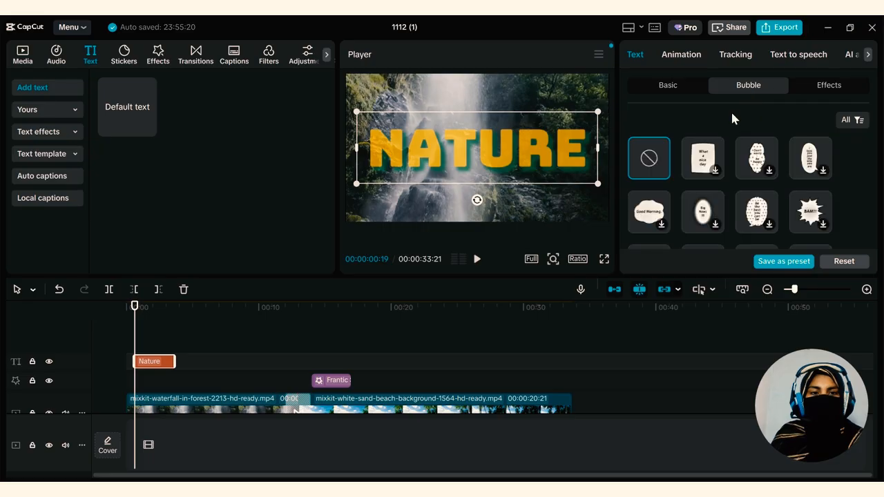
pyautogui.click(704, 215)
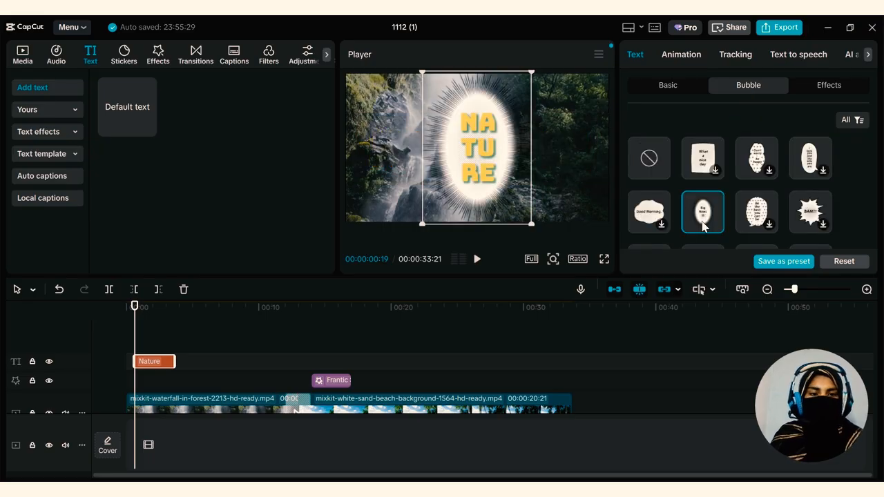
# Switch the Nature text's bubble to the white rounded bar with a black heart and move it to the lower part of the frame
pyautogui.scroll(-1, 707, 211)
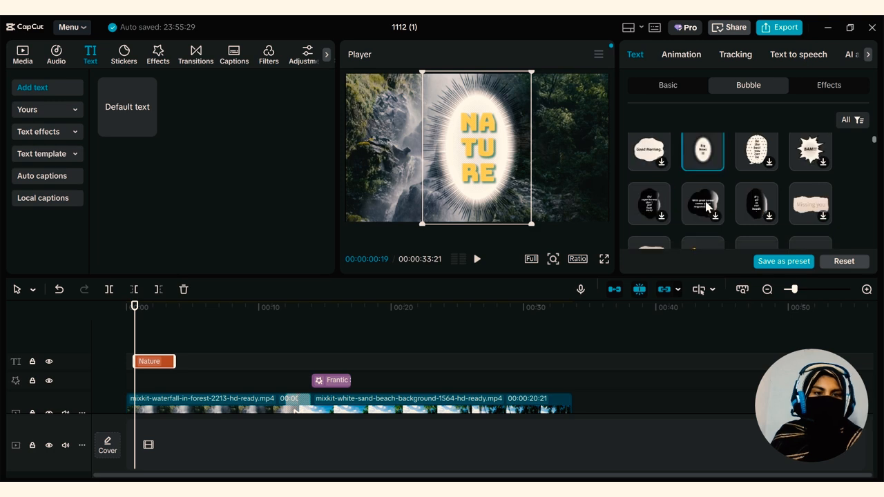
pyautogui.scroll(1, 705, 214)
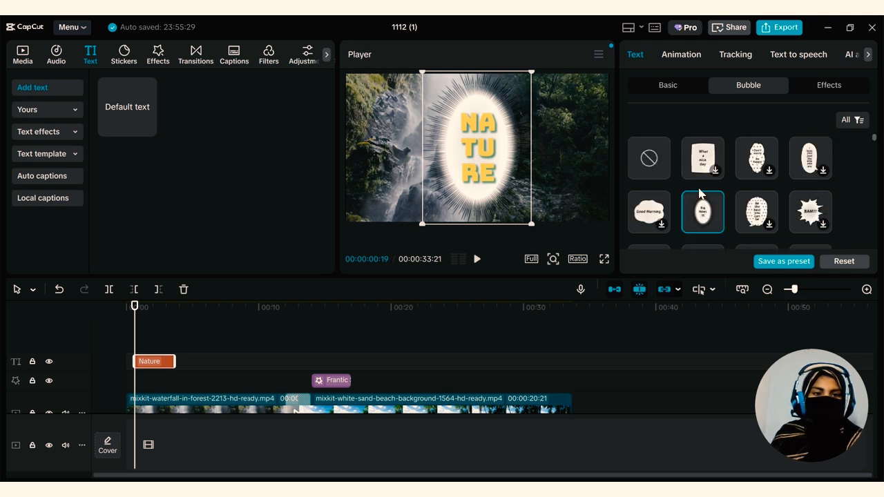
pyautogui.scroll(-5, 687, 197)
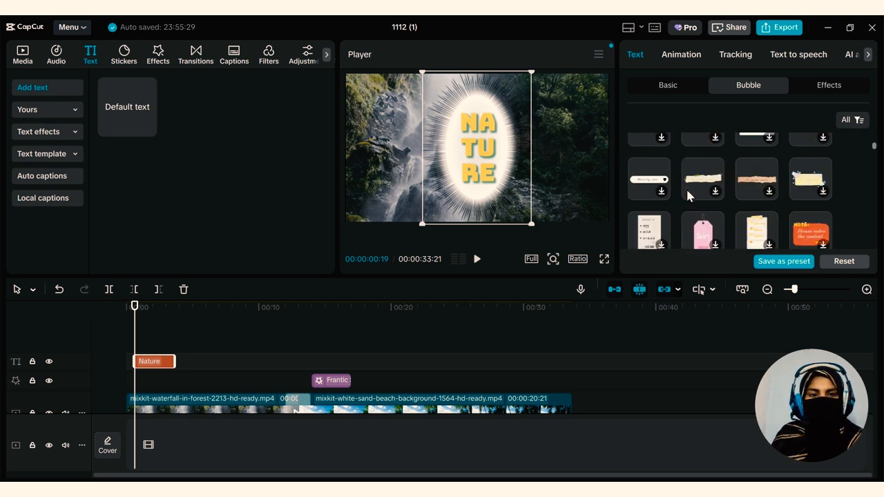
pyautogui.click(658, 187)
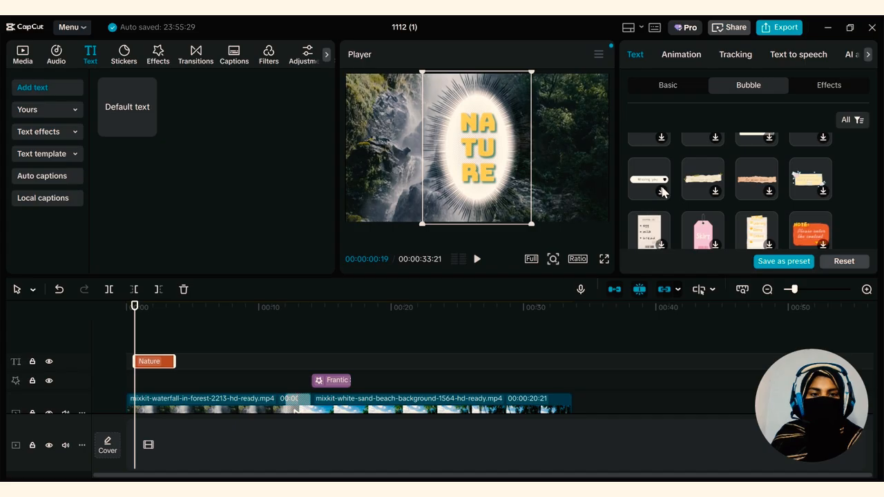
pyautogui.moveTo(435, 143); pyautogui.dragTo(440, 178)
pyautogui.moveTo(439, 161)
pyautogui.mouseDown()
pyautogui.moveTo(460, 217)
pyautogui.moveTo(440, 173)
pyautogui.mouseUp()
pyautogui.click(145, 362)
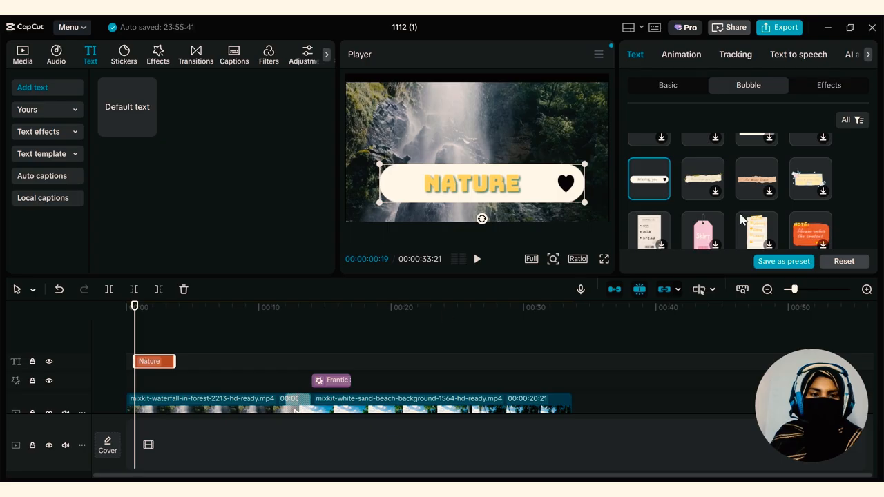
# Apply the silver glittery ART text effect to the Nature text
pyautogui.scroll(-5, 745, 200)
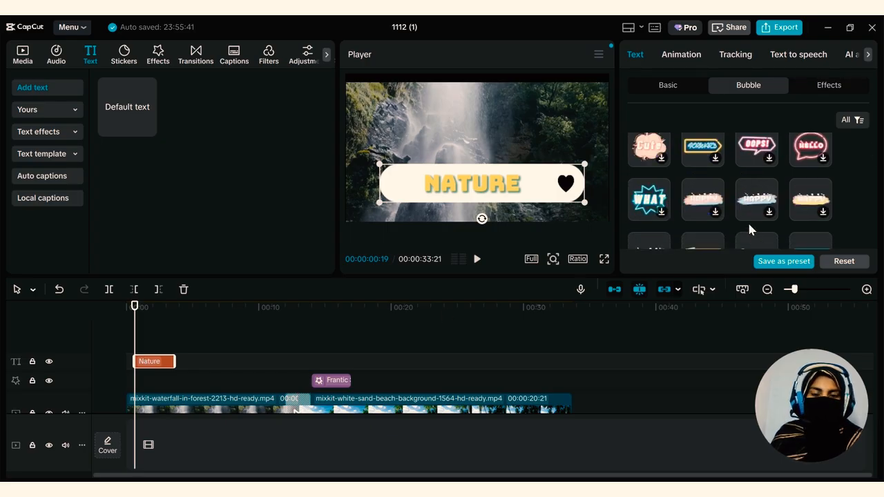
pyautogui.scroll(-3, 749, 228)
pyautogui.scroll(3, 749, 227)
pyautogui.click(832, 89)
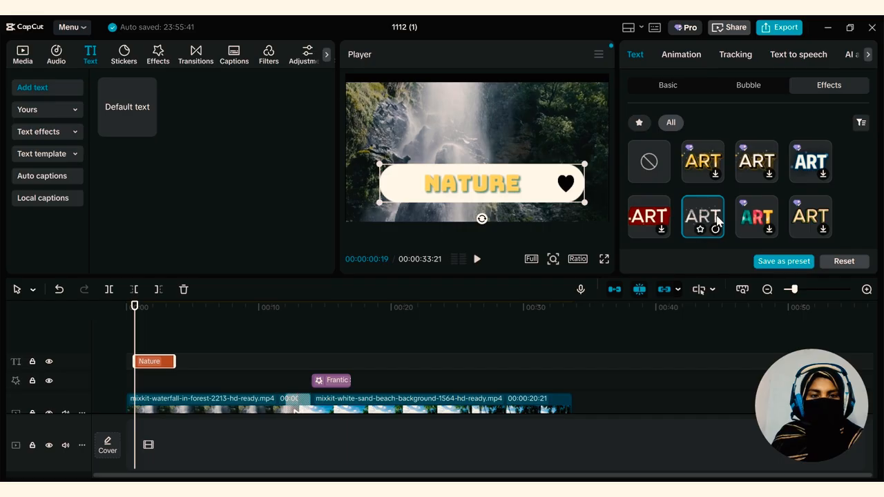
pyautogui.click(703, 231)
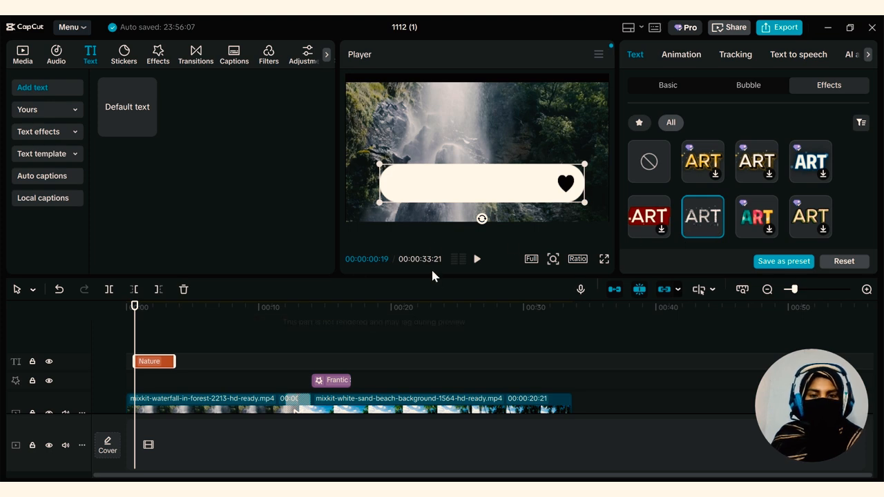
# Change the Nature text's effect to the white-on-red ART style and play back the title
pyautogui.click(476, 261)
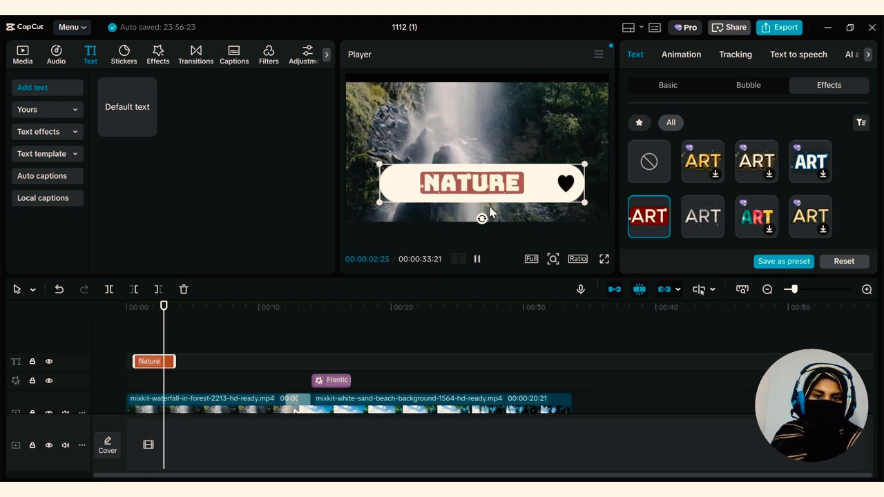
pyautogui.click(476, 258)
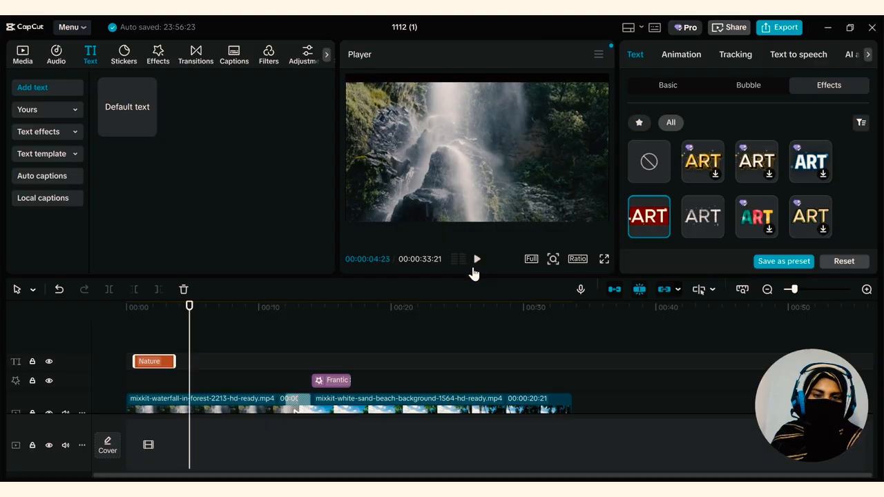
pyautogui.click(161, 309)
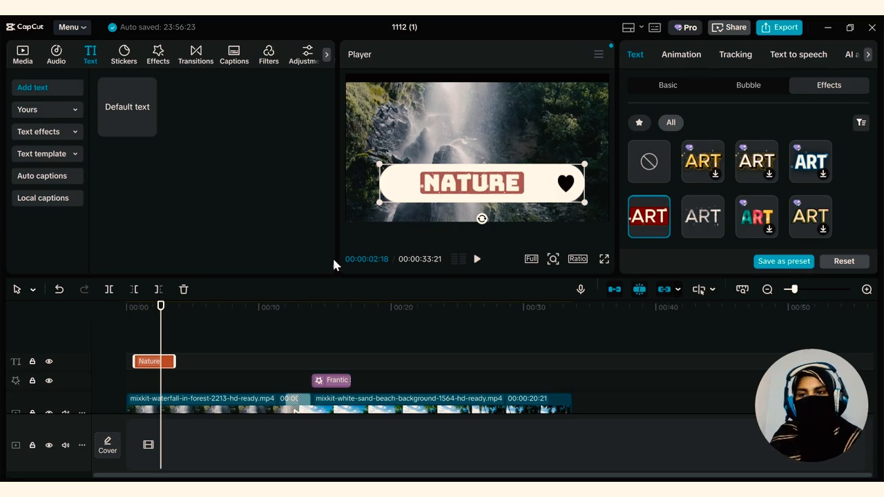
# Browse the ready-made text effects and the trending text templates
pyautogui.click(41, 143)
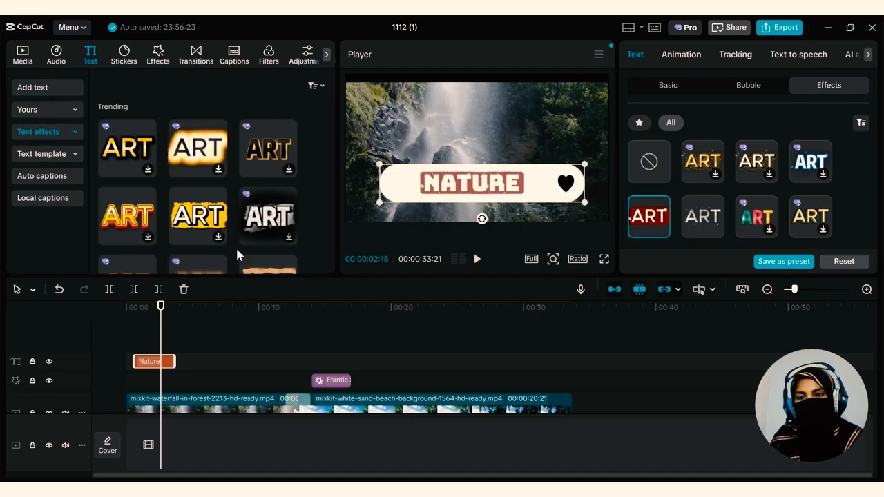
pyautogui.click(43, 153)
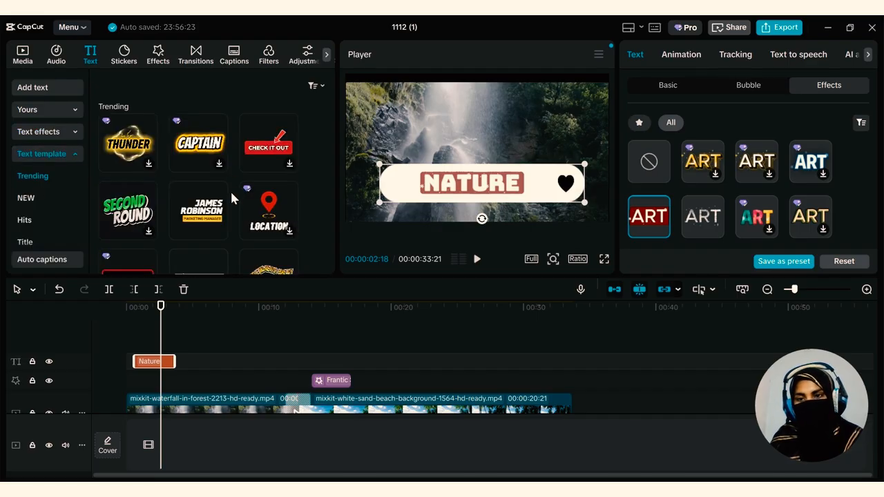
pyautogui.moveTo(222, 213)
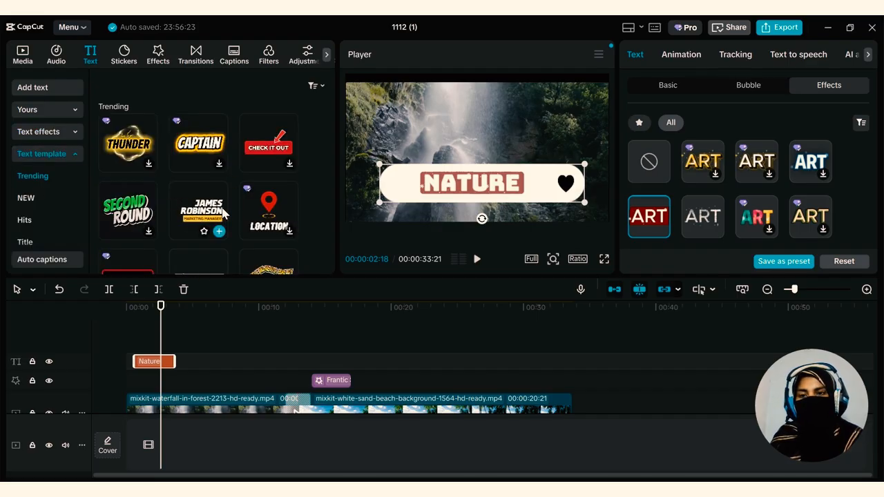
pyautogui.scroll(-3, 273, 202)
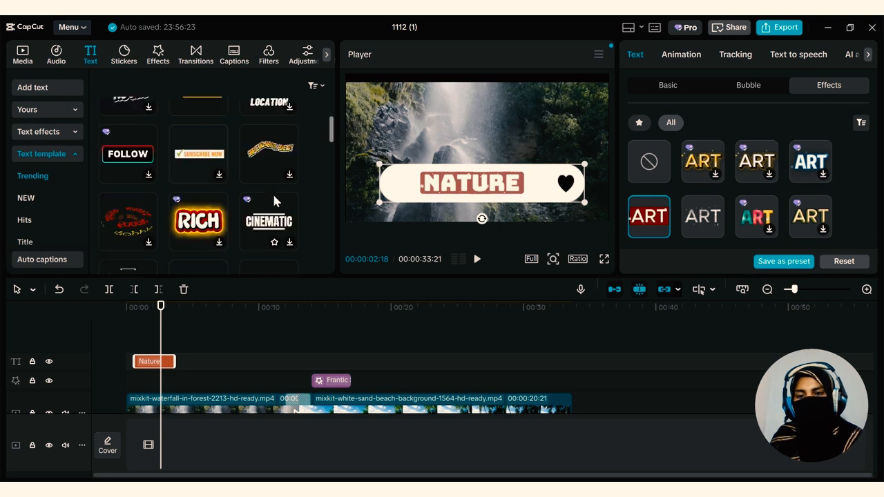
pyautogui.moveTo(263, 203)
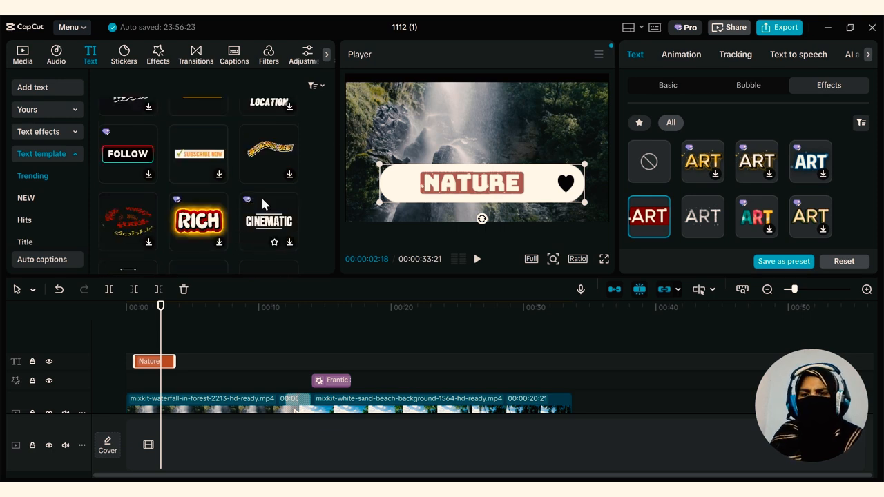
pyautogui.scroll(-2, 262, 204)
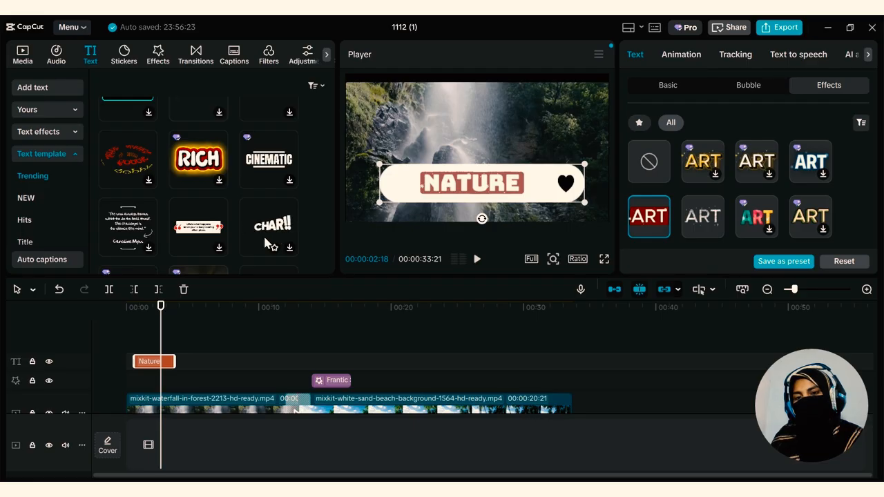
pyautogui.scroll(-4, 248, 232)
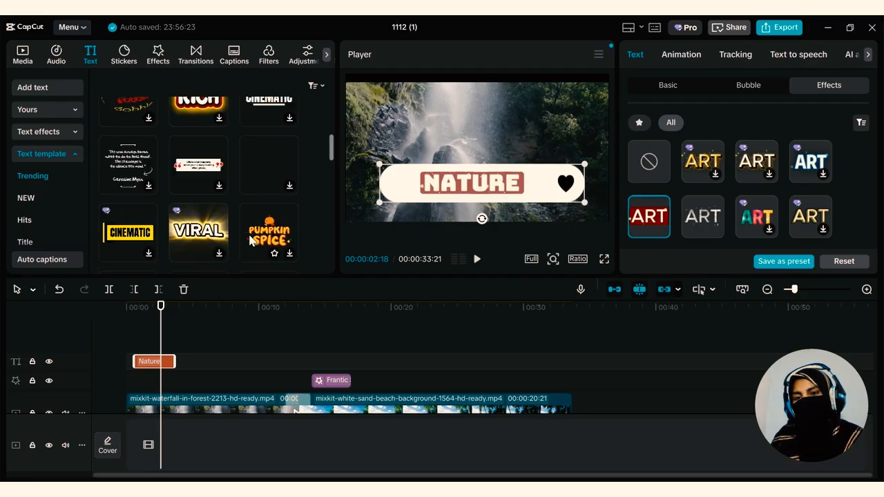
pyautogui.scroll(-2, 190, 244)
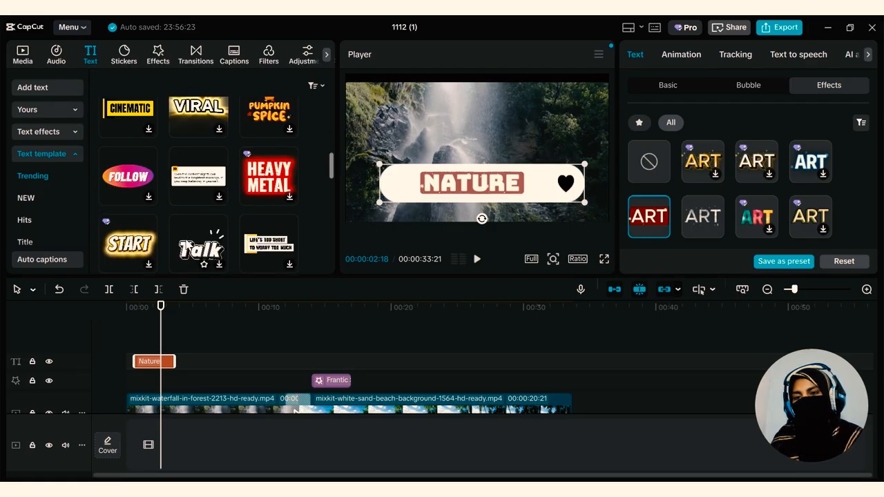
pyautogui.scroll(-2, 188, 244)
pyautogui.scroll(5, 187, 243)
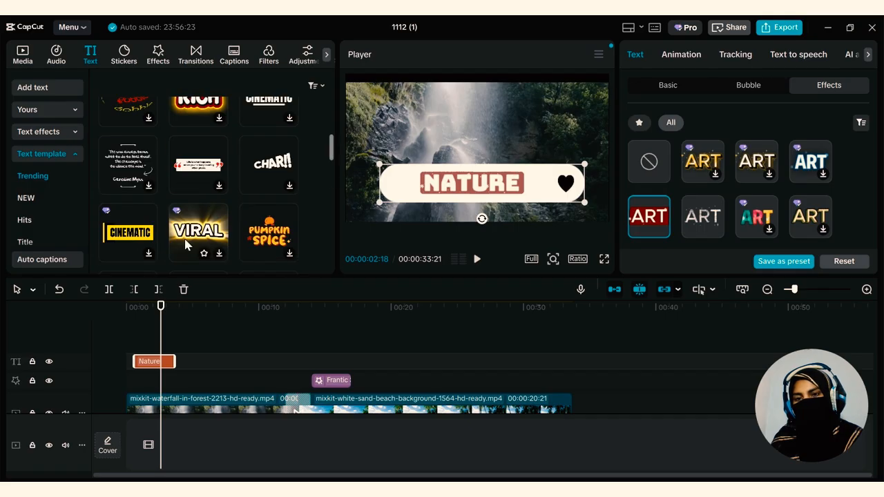
# Add the name-and-title template with the yellow Marketing Manager bar to the timeline just after the Nature text, and show it in the preview
pyautogui.scroll(4, 184, 239)
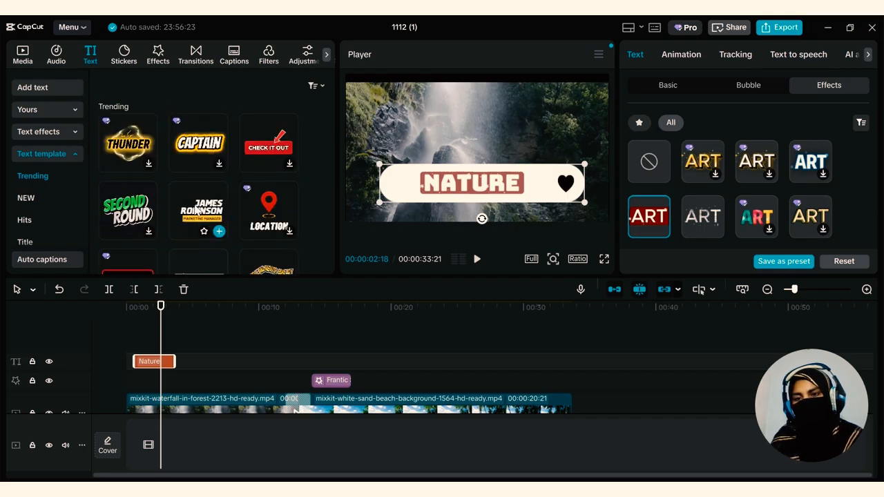
pyautogui.moveTo(197, 210); pyautogui.dragTo(189, 345)
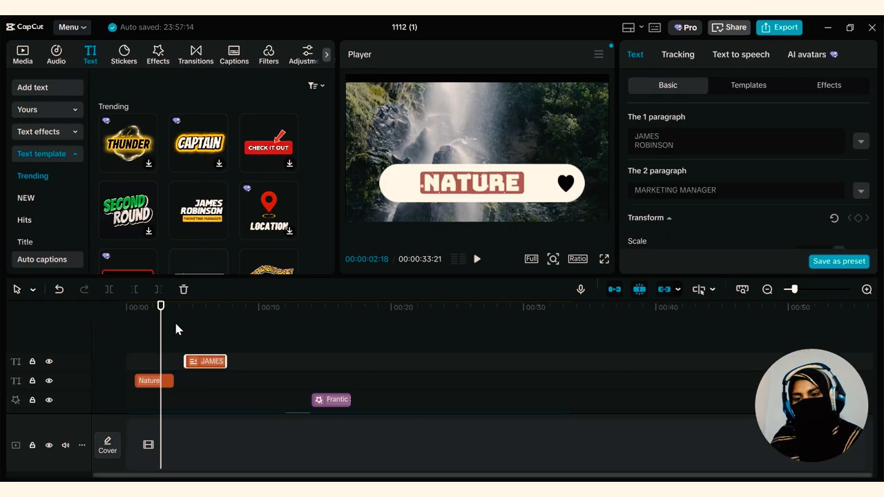
pyautogui.moveTo(164, 311); pyautogui.dragTo(205, 318)
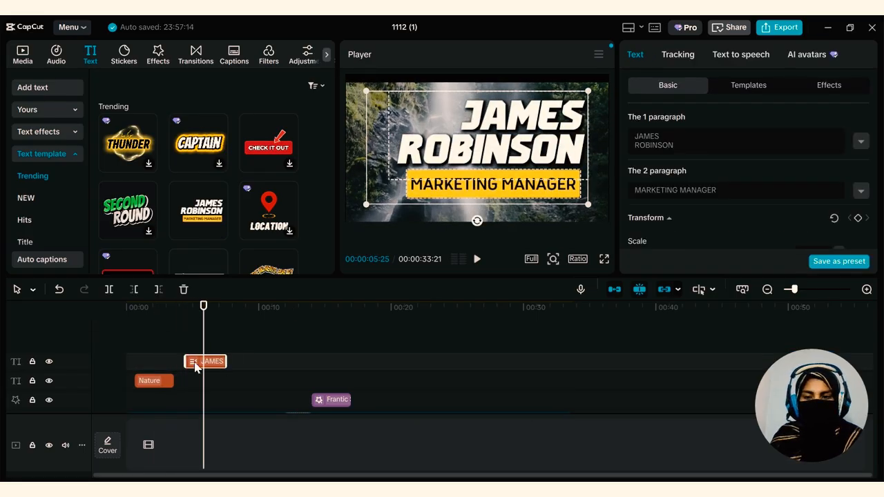
# Replace the template's first paragraph with "nature" and its second paragraph with "beautifull"
pyautogui.moveTo(694, 145); pyautogui.dragTo(631, 125)
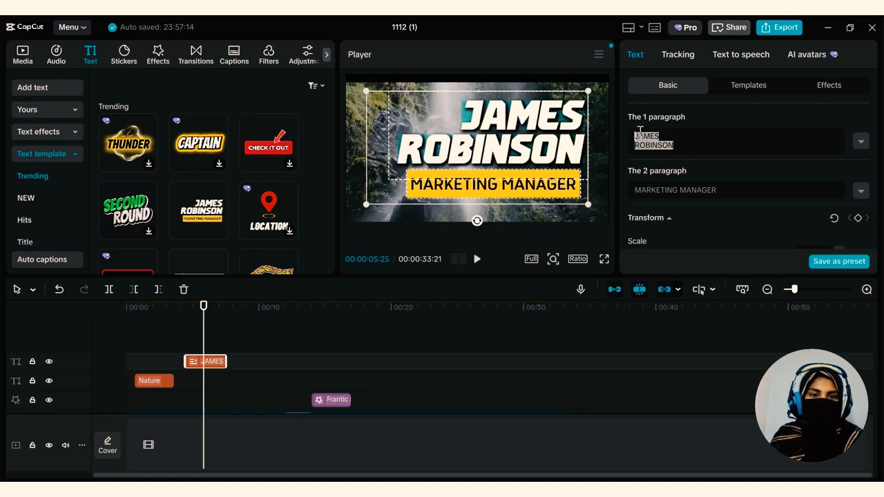
pyautogui.press('BackSpace')
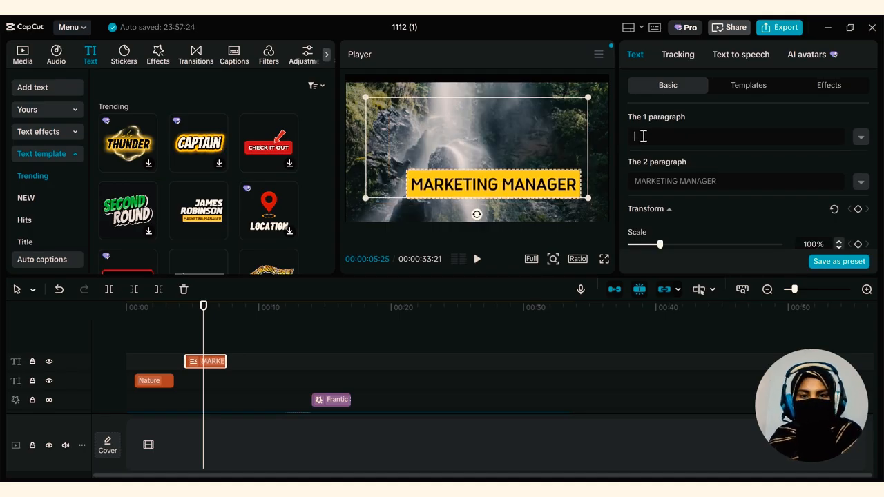
pyautogui.write('nature')
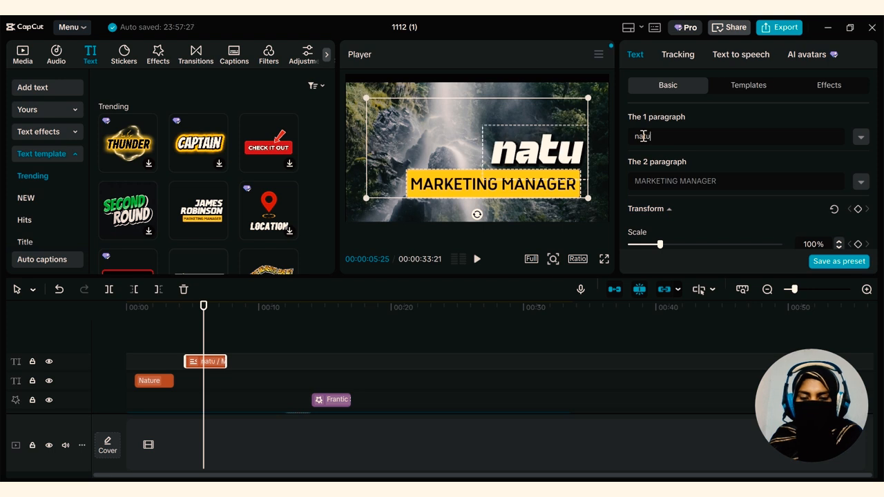
pyautogui.click(724, 181)
pyautogui.hotkey('ctrl', 'a')
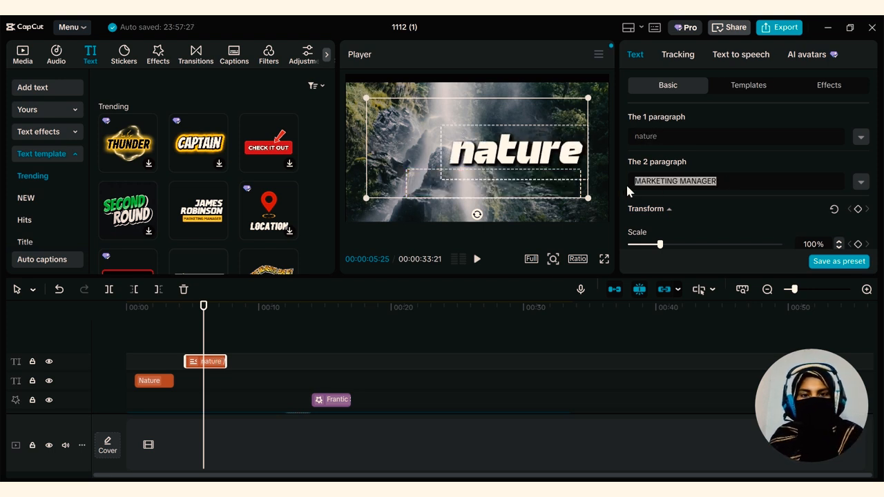
pyautogui.write('bea')
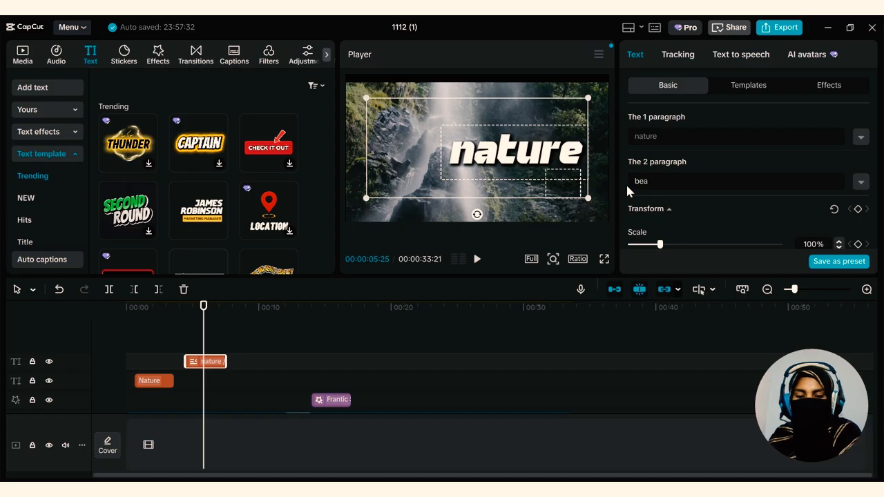
pyautogui.write('utifull')
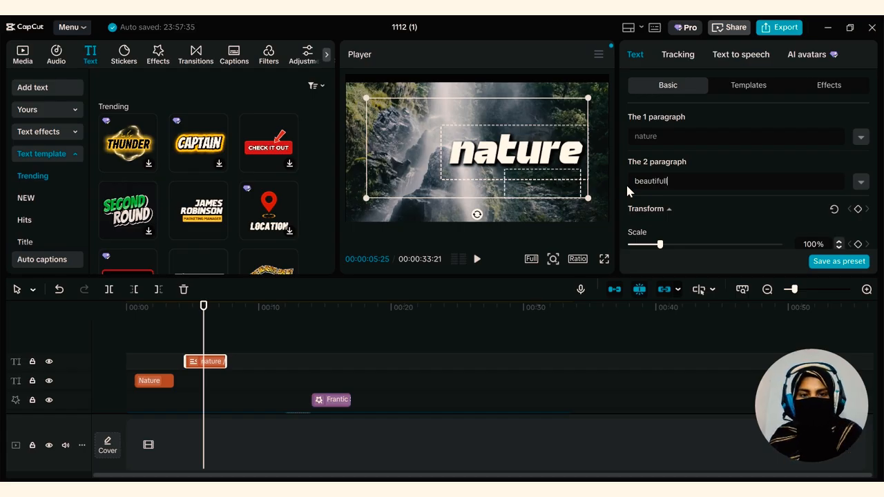
pyautogui.doubleClick(729, 180)
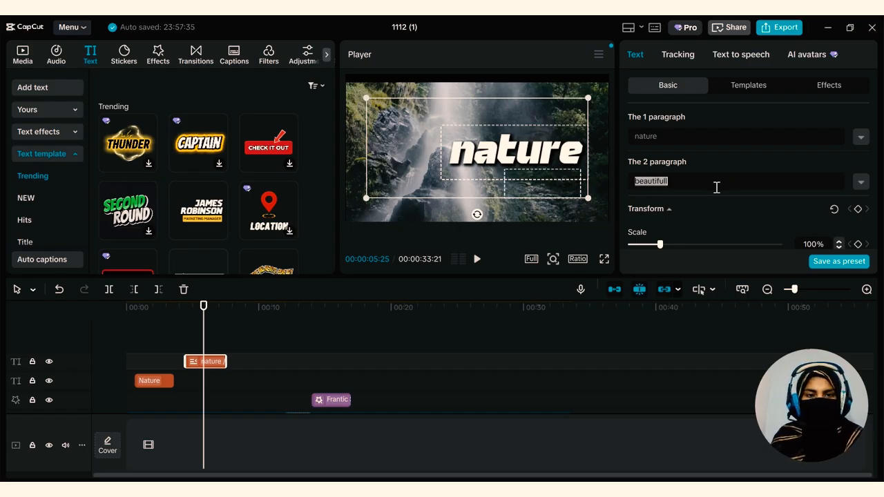
pyautogui.click(713, 212)
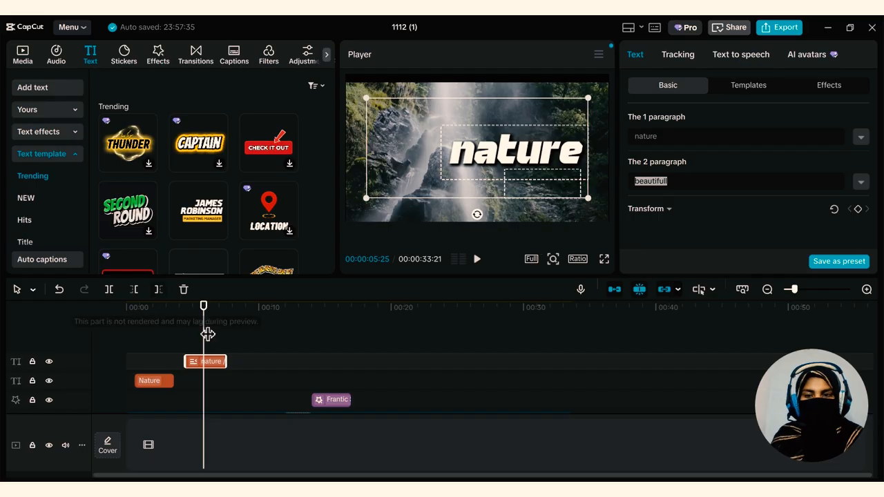
# Play back the edited template from its start to preview the animation
pyautogui.click(199, 307)
pyautogui.moveTo(199, 307); pyautogui.dragTo(186, 312)
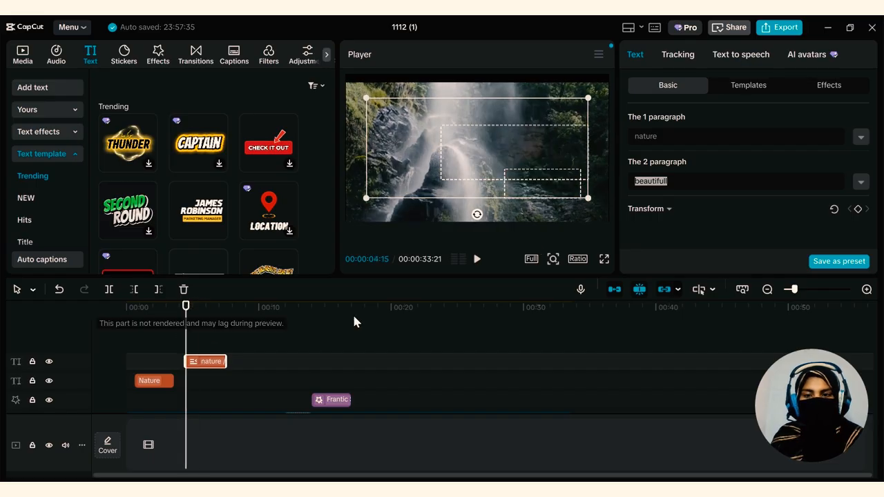
pyautogui.click(477, 259)
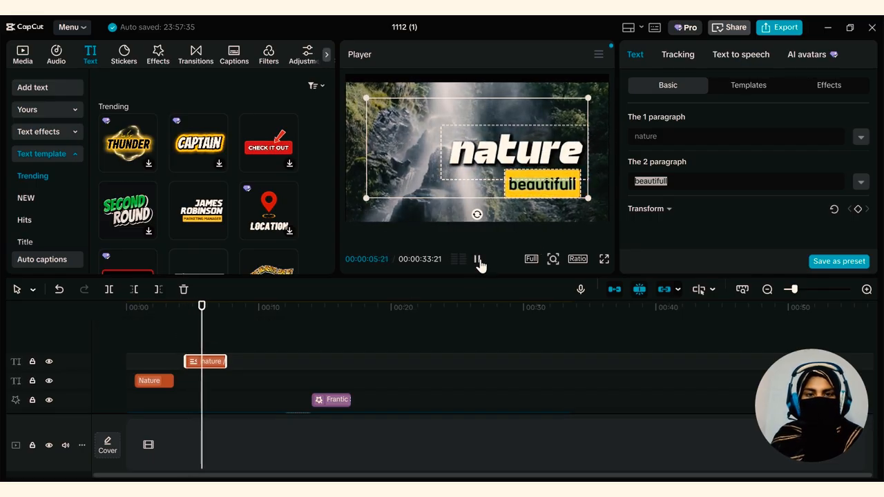
pyautogui.click(477, 259)
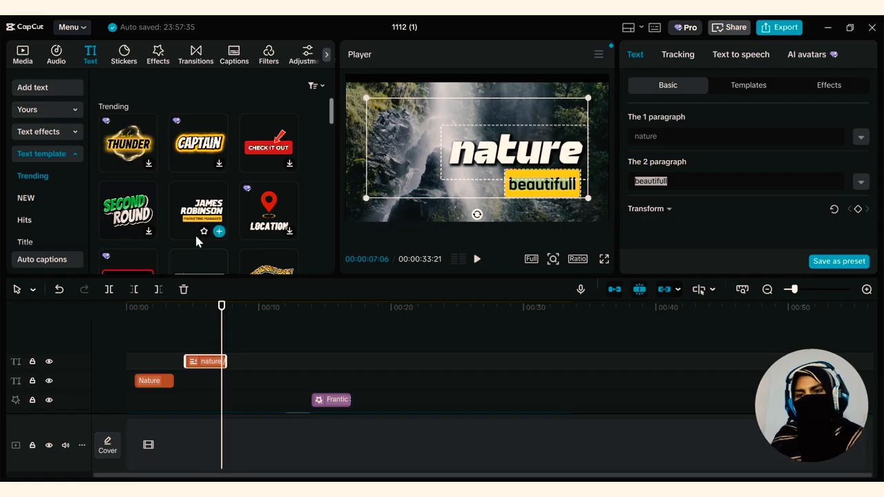
# Browse the trending text templates and the other template categories, including Title
pyautogui.scroll(-3, 241, 199)
pyautogui.scroll(-3, 241, 199)
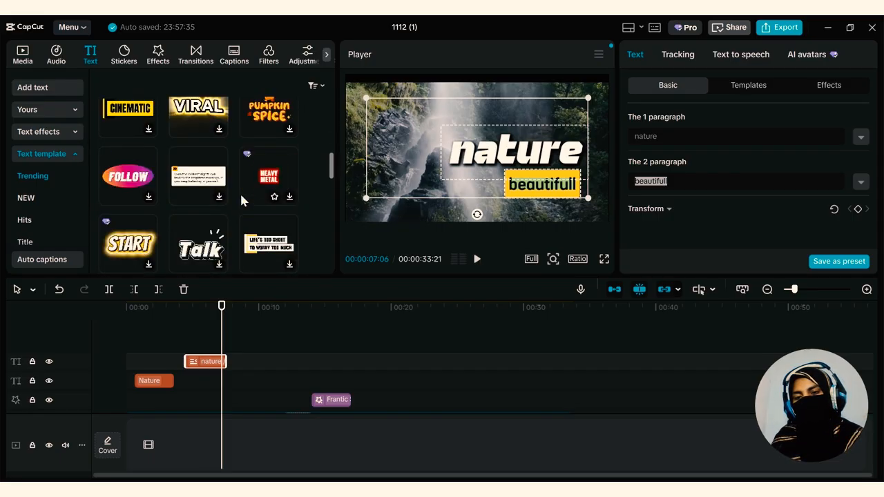
pyautogui.scroll(-4, 241, 198)
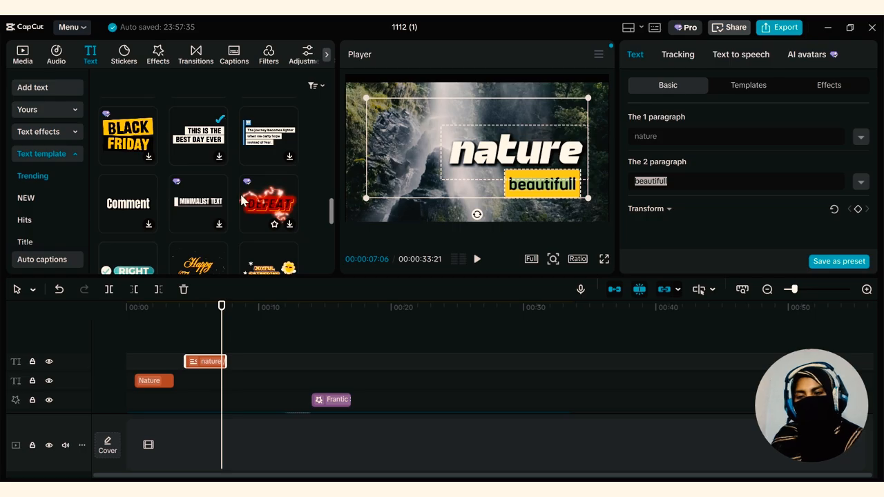
pyautogui.scroll(-3, 241, 199)
pyautogui.scroll(-2, 36, 217)
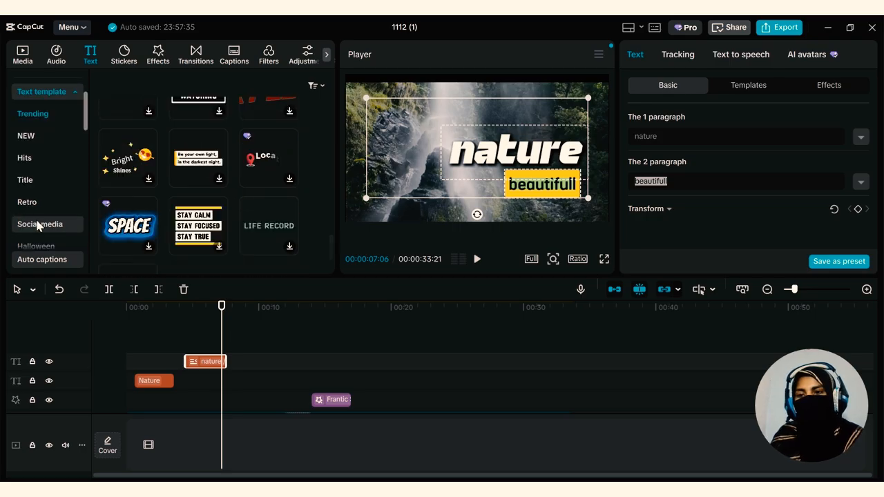
pyautogui.click(34, 178)
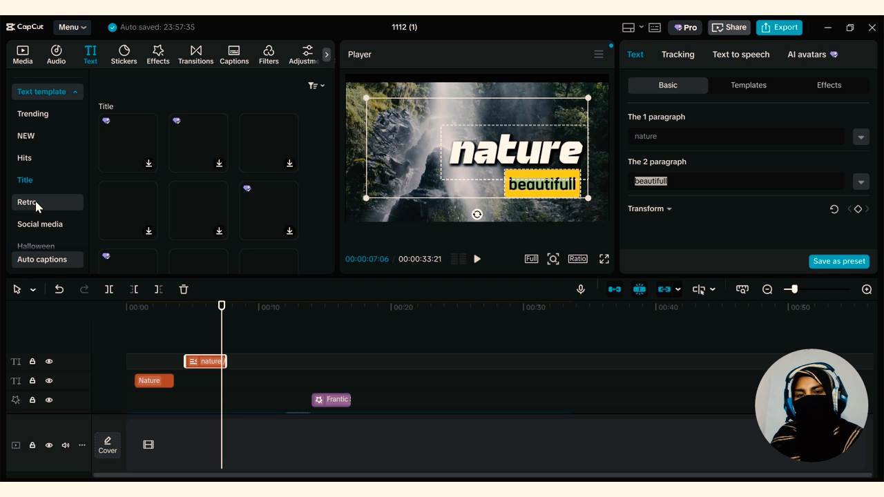
pyautogui.scroll(-12, 21, 216)
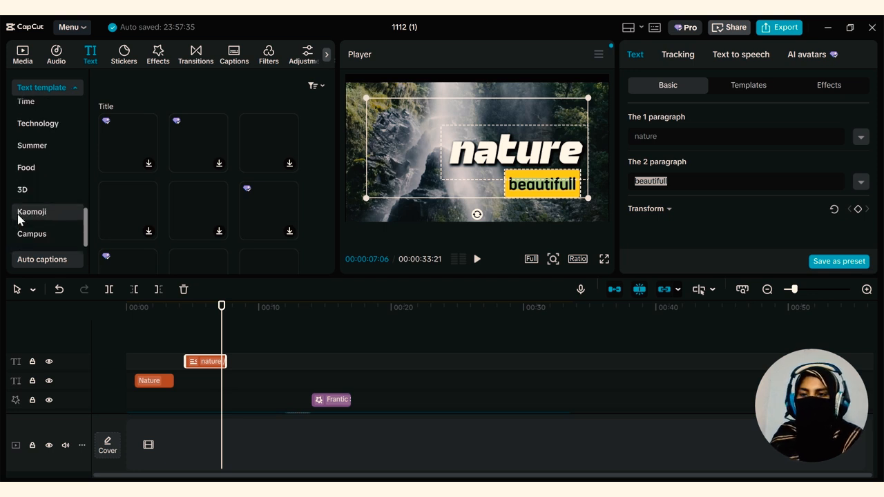
pyautogui.click(41, 233)
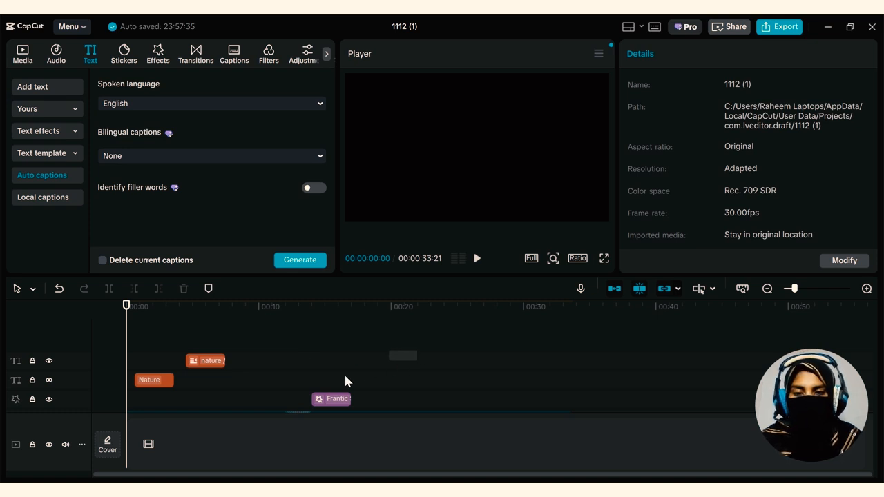
# Clear the texts, the effect and both the waterfall and beach clips from the timeline, and add the sunset clip instead
pyautogui.moveTo(345, 381); pyautogui.dragTo(113, 398)
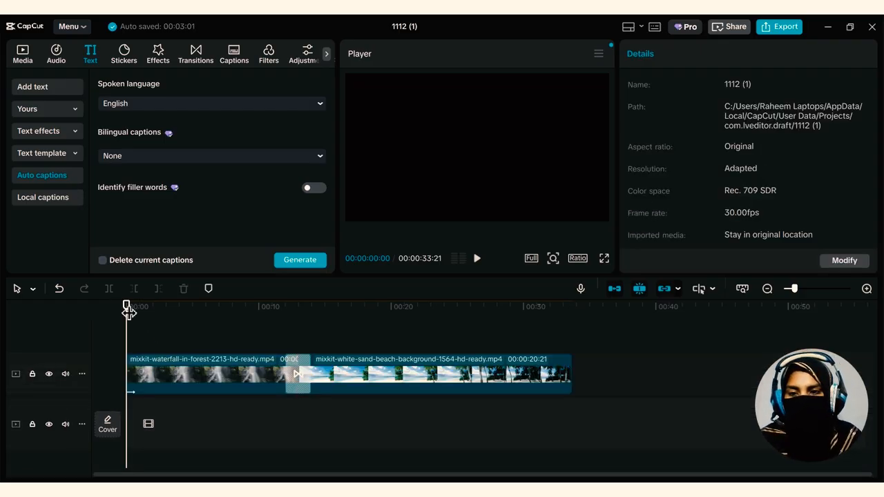
pyautogui.moveTo(126, 310); pyautogui.dragTo(134, 308)
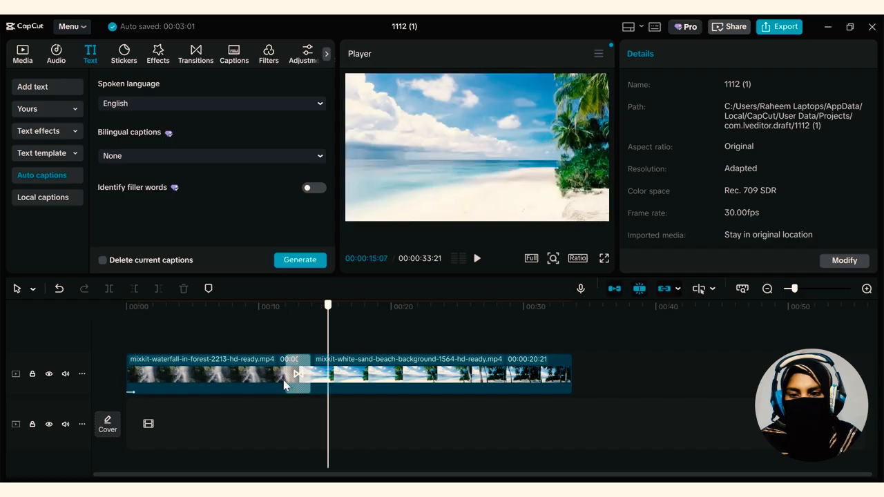
pyautogui.moveTo(284, 380); pyautogui.dragTo(262, 378)
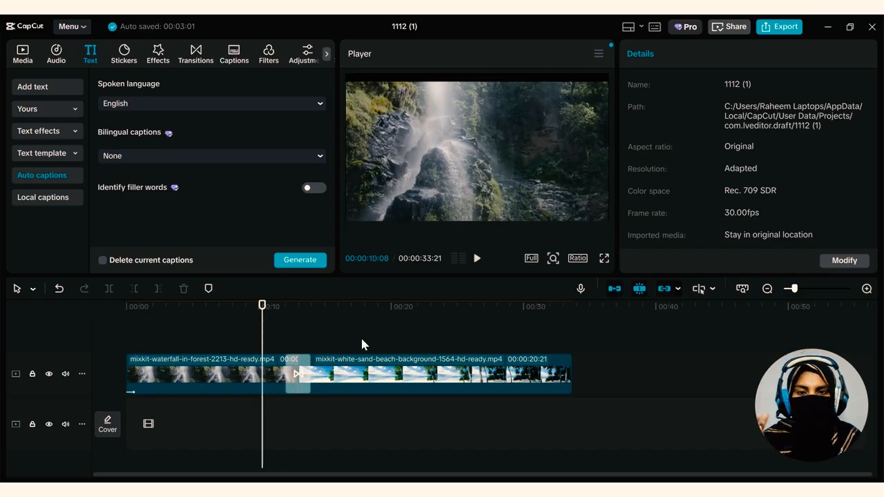
pyautogui.moveTo(390, 323); pyautogui.dragTo(258, 392)
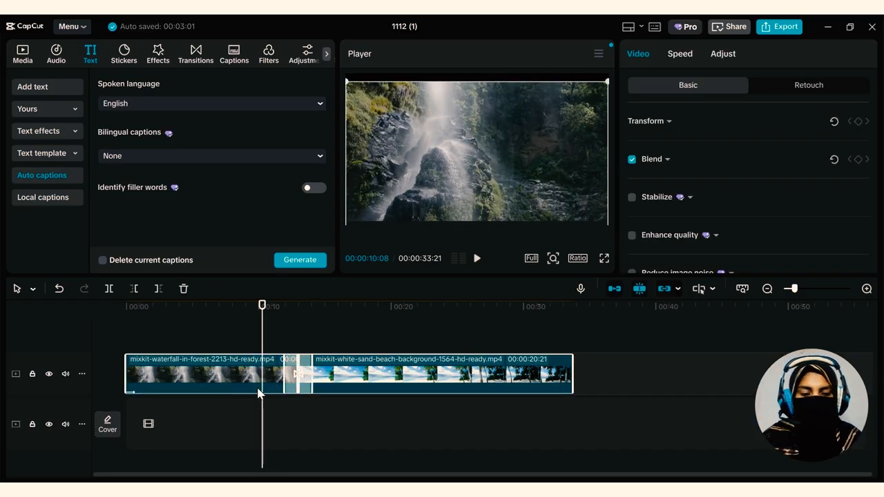
pyautogui.press('Delete')
pyautogui.click(22, 53)
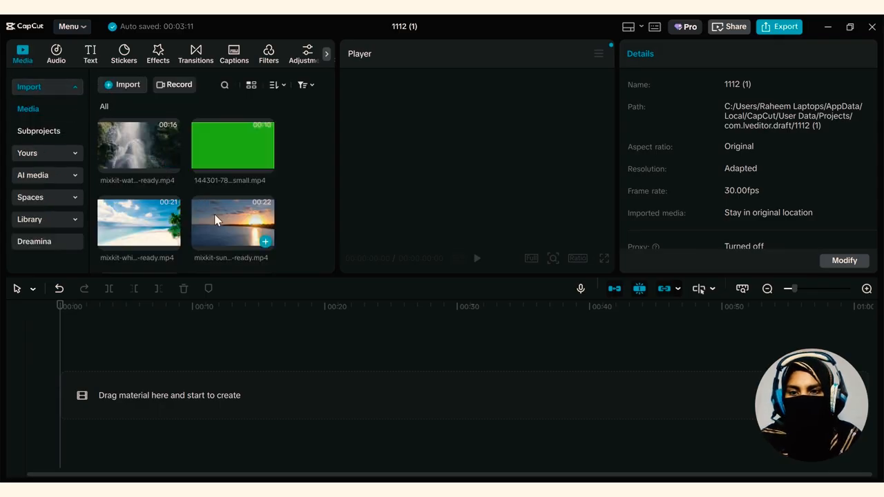
pyautogui.moveTo(223, 240); pyautogui.dragTo(197, 415)
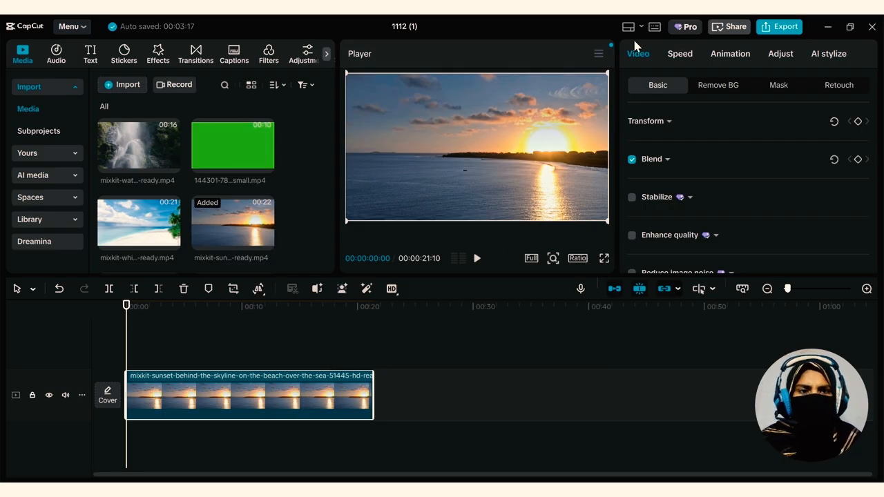
# Review the sunset clip's standard speed settings and its basic Transform, Blend and Stabilize options
pyautogui.click(685, 55)
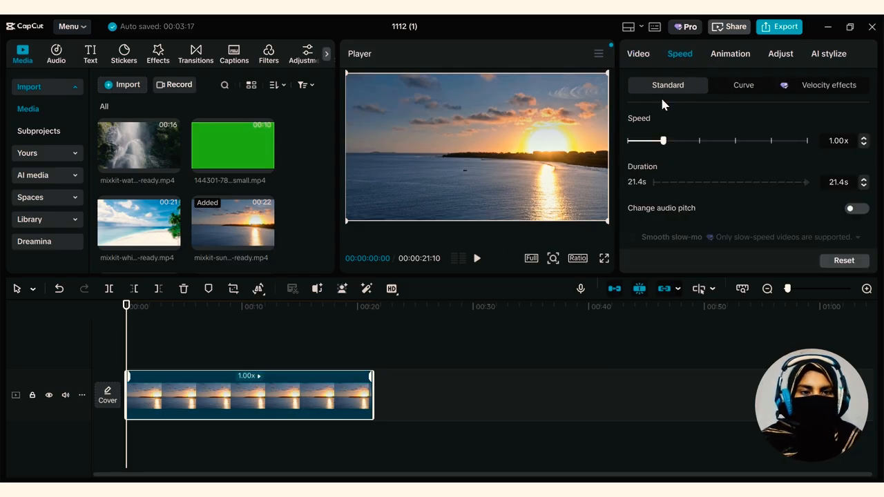
pyautogui.scroll(-2, 641, 178)
pyautogui.click(637, 53)
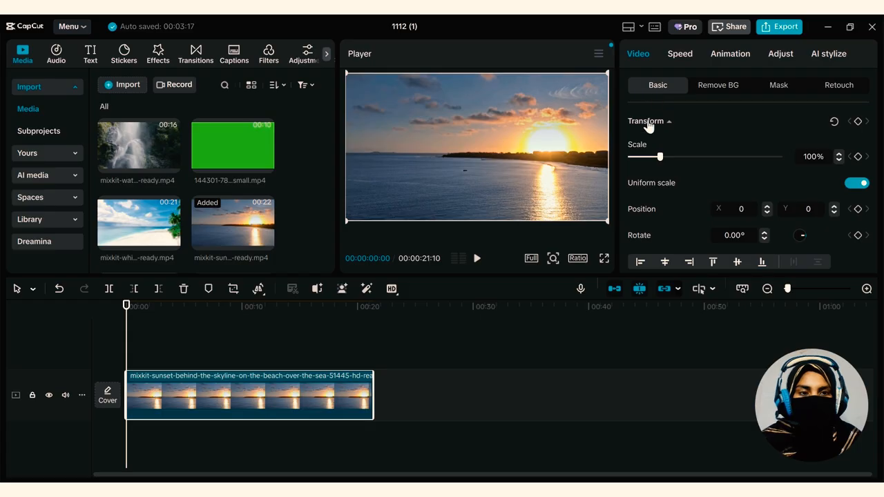
pyautogui.scroll(-1, 642, 190)
pyautogui.scroll(-2, 642, 193)
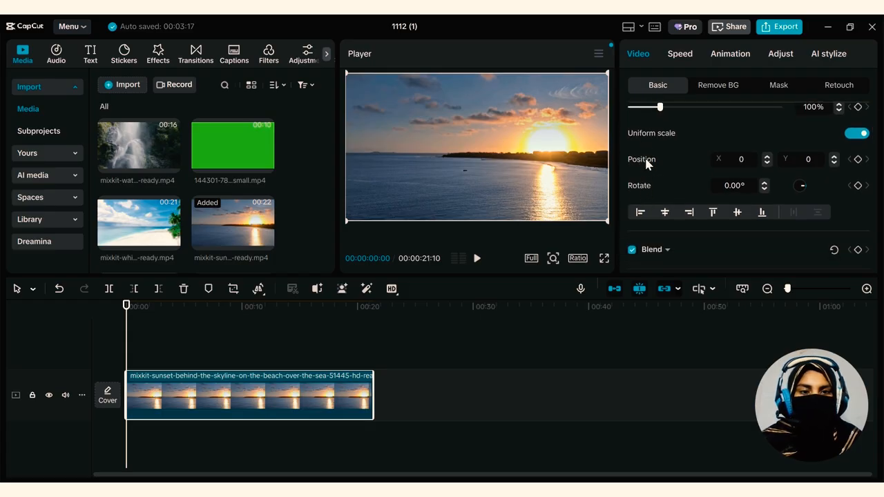
pyautogui.scroll(-3, 631, 232)
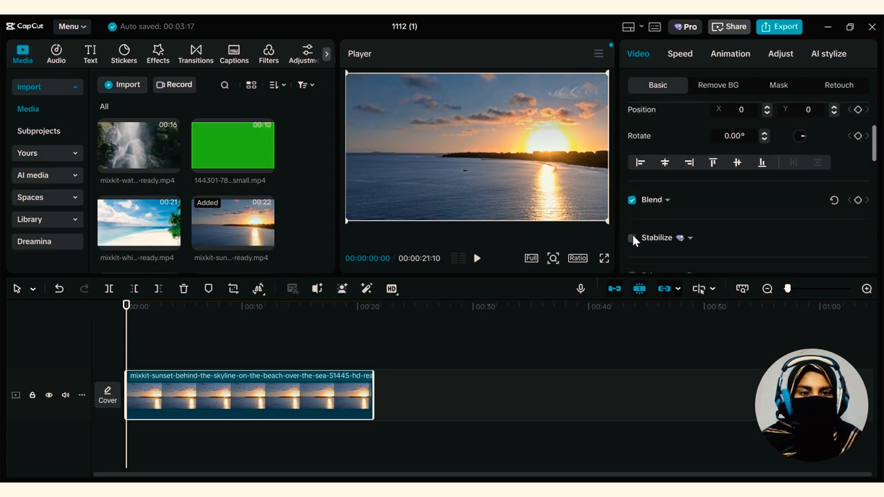
pyautogui.scroll(5, 631, 232)
pyautogui.scroll(2, 631, 232)
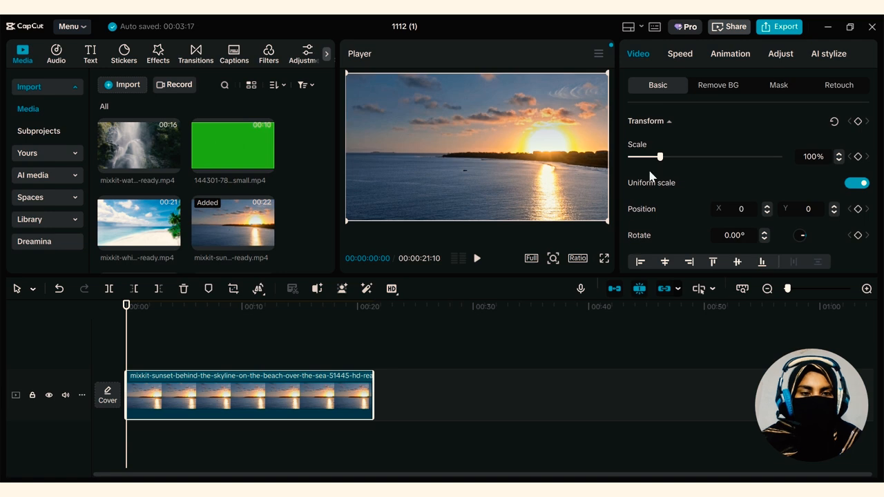
# Animate the sunset clip's scale from a 103% keyframe at the start to 177% at 00:00:02:29
pyautogui.moveTo(656, 161)
pyautogui.mouseDown()
pyautogui.moveTo(681, 156)
pyautogui.moveTo(662, 158)
pyautogui.mouseUp()
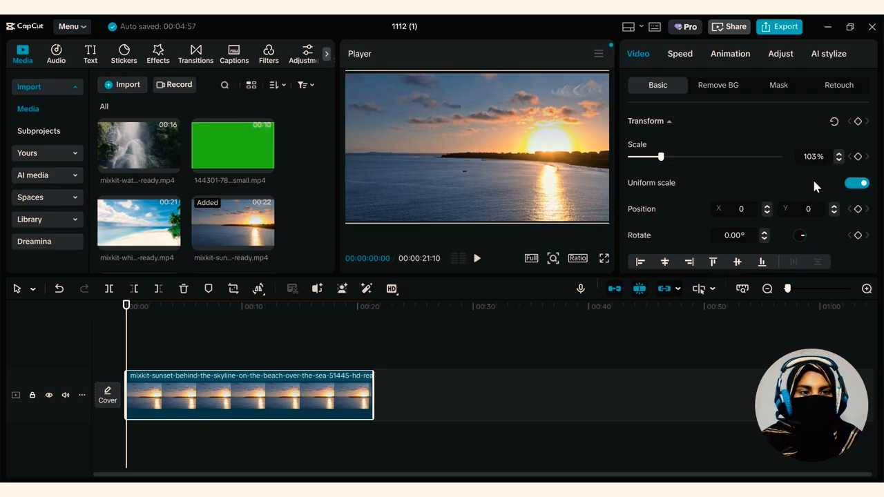
pyautogui.click(858, 158)
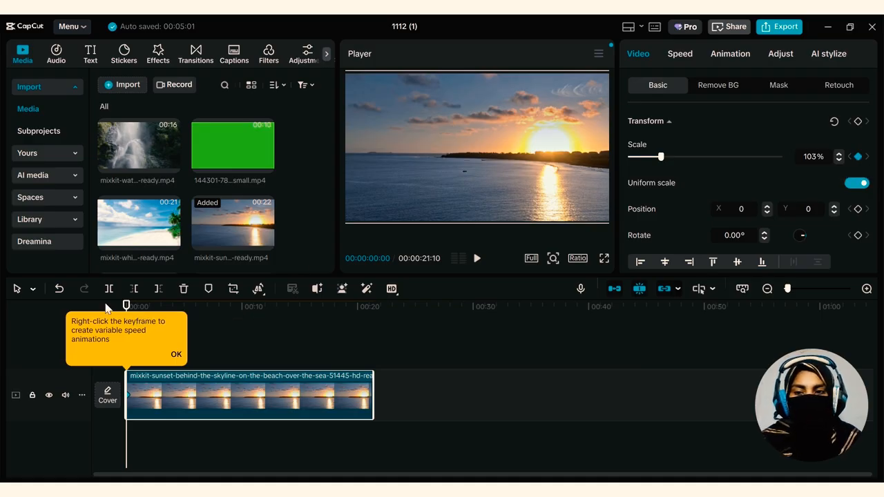
pyautogui.moveTo(127, 306); pyautogui.dragTo(163, 311)
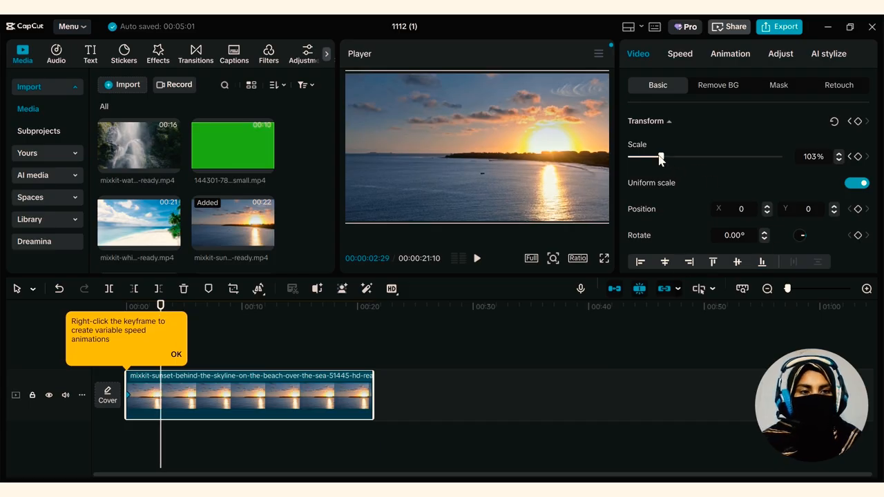
pyautogui.moveTo(660, 158); pyautogui.dragTo(683, 155)
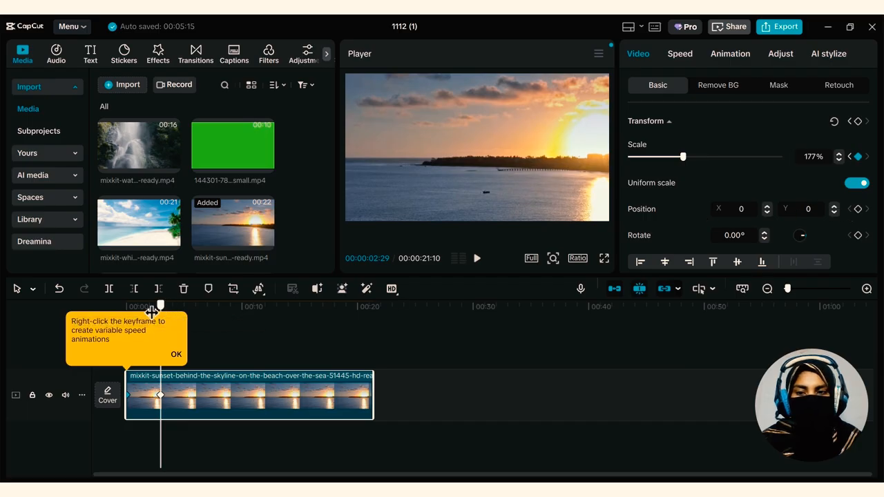
# Keyframe the clip's position at the start, and move it to X -804, Y -86 at 00:00:02:29 so the sun is framed
pyautogui.moveTo(152, 313); pyautogui.dragTo(115, 312)
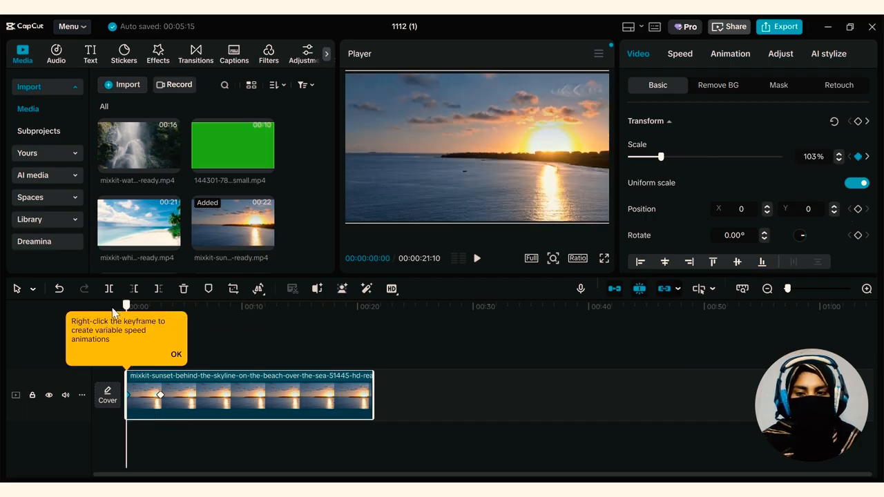
pyautogui.click(857, 210)
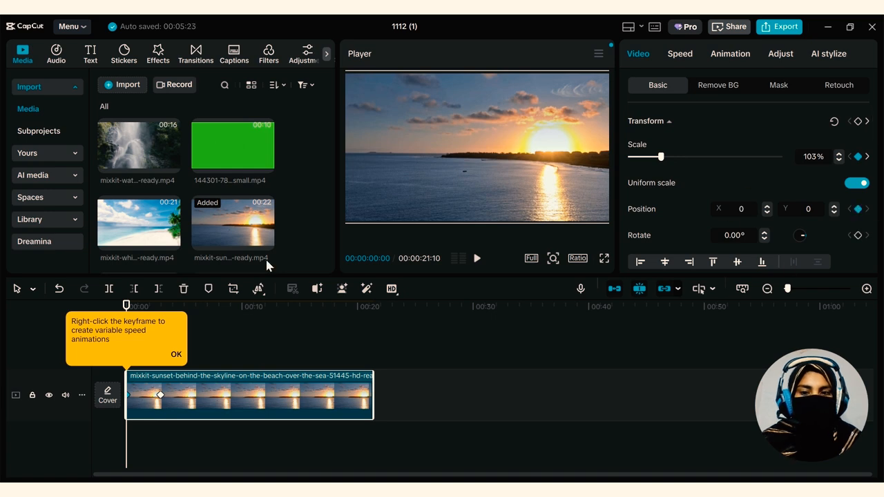
pyautogui.moveTo(126, 303); pyautogui.dragTo(160, 302)
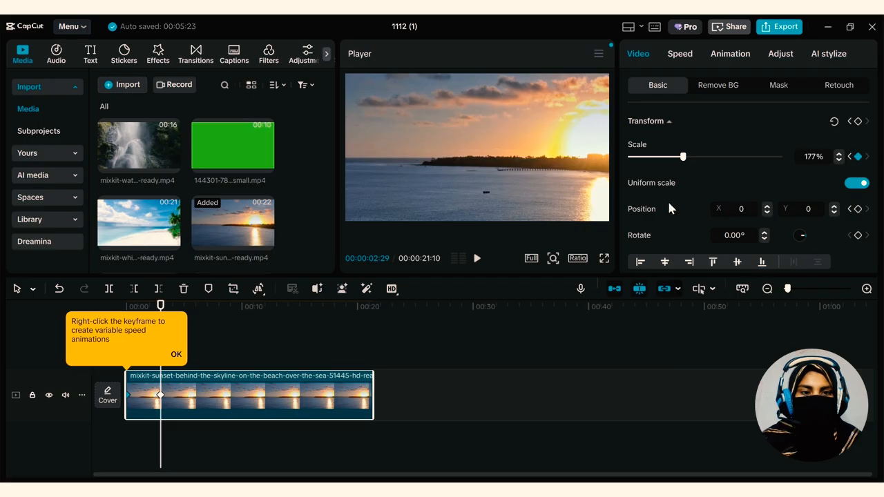
pyautogui.moveTo(511, 141); pyautogui.dragTo(451, 198)
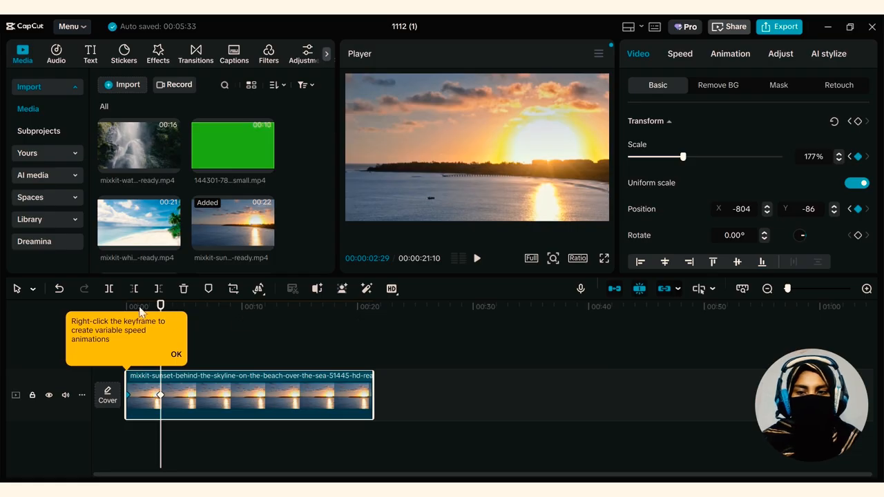
pyautogui.click(176, 354)
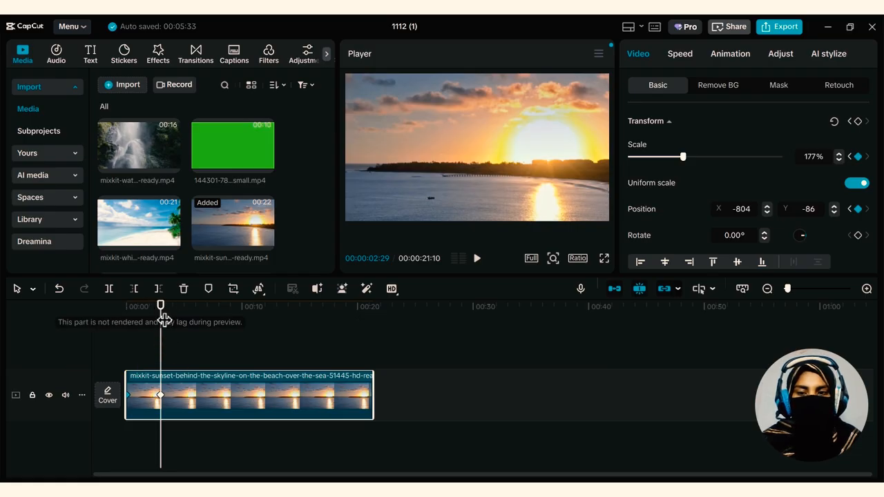
# Play back the sunset clip from its start to preview the zoom animation
pyautogui.moveTo(161, 317); pyautogui.dragTo(91, 329)
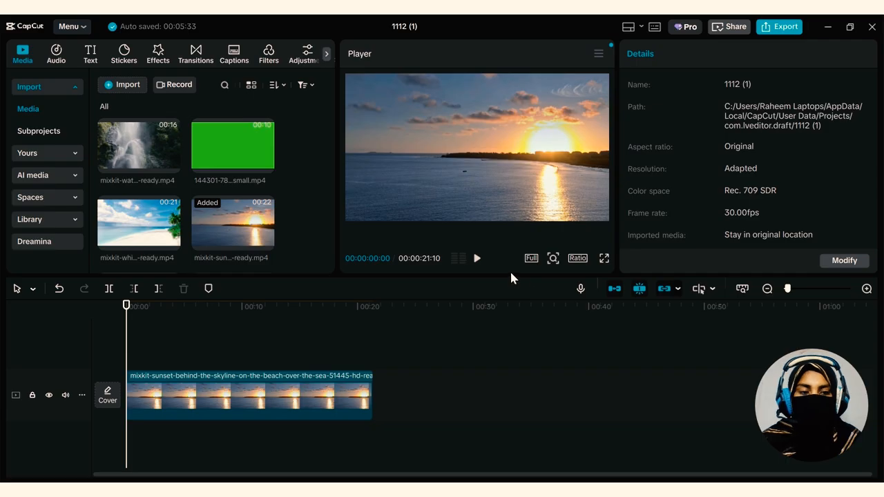
pyautogui.click(476, 258)
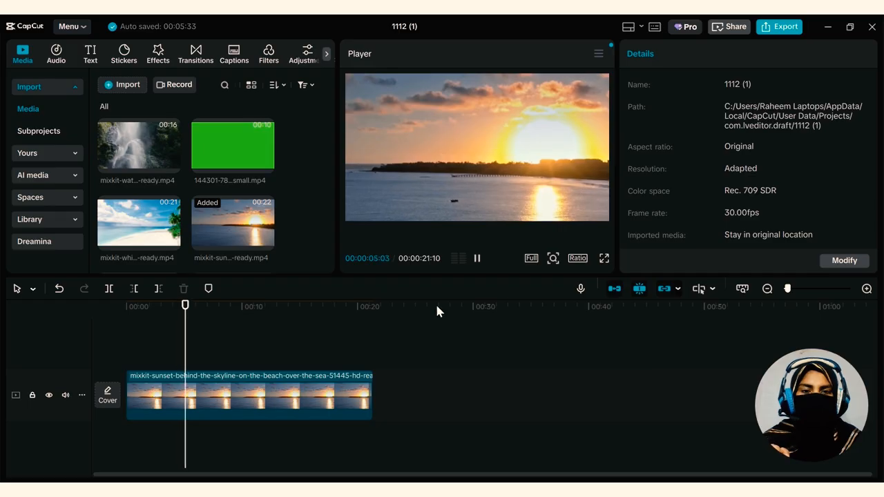
pyautogui.click(476, 258)
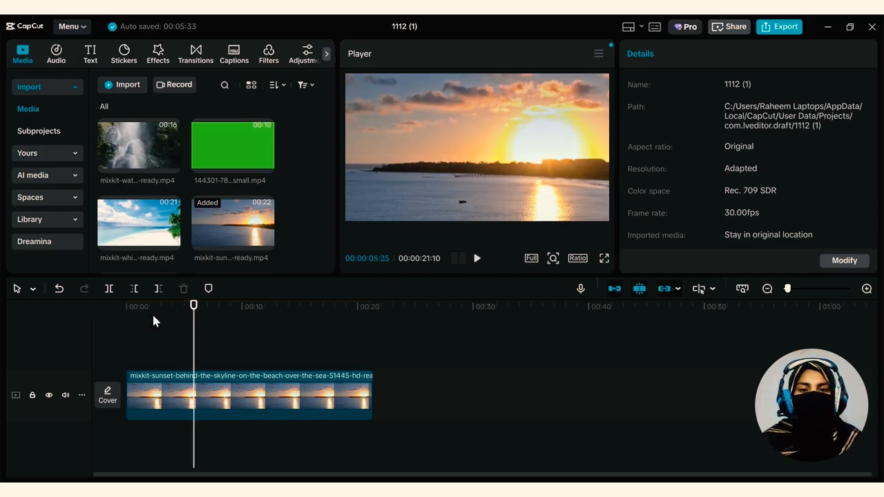
# Add scale and position keyframes to the sunset clip at 00:00:07:00 to hold the zoomed-in framing
pyautogui.moveTo(196, 308); pyautogui.dragTo(208, 305)
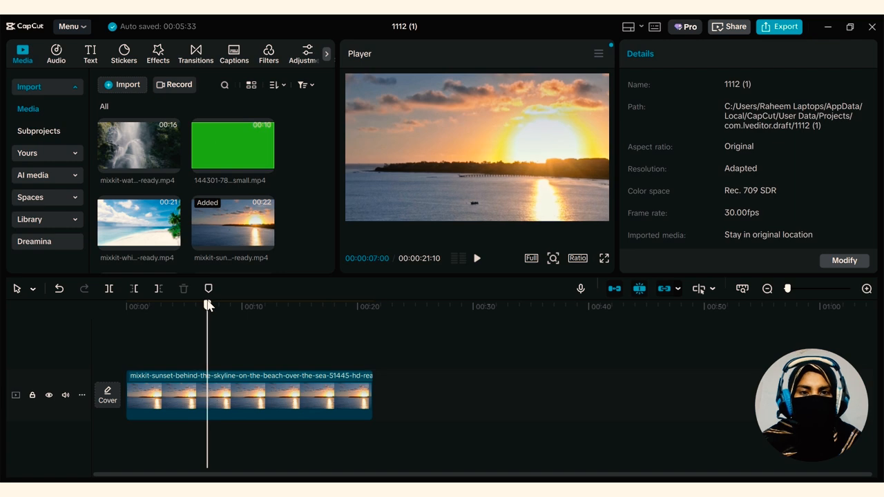
pyautogui.click(249, 397)
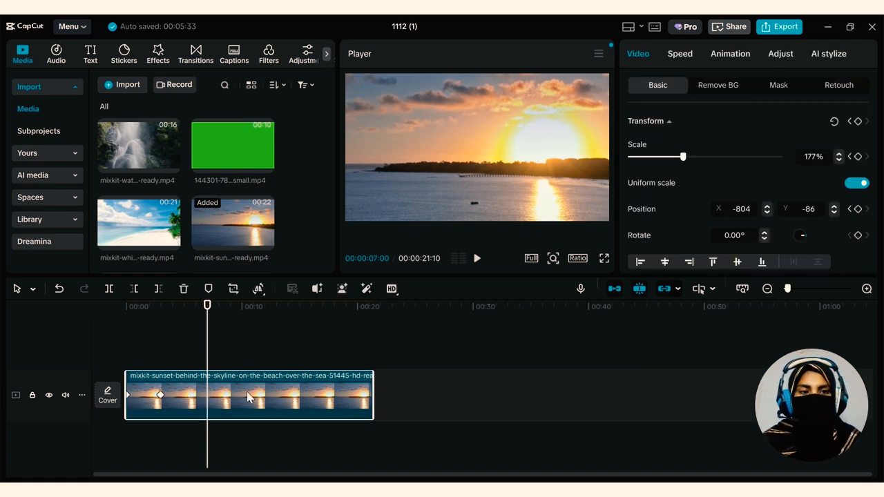
pyautogui.click(858, 157)
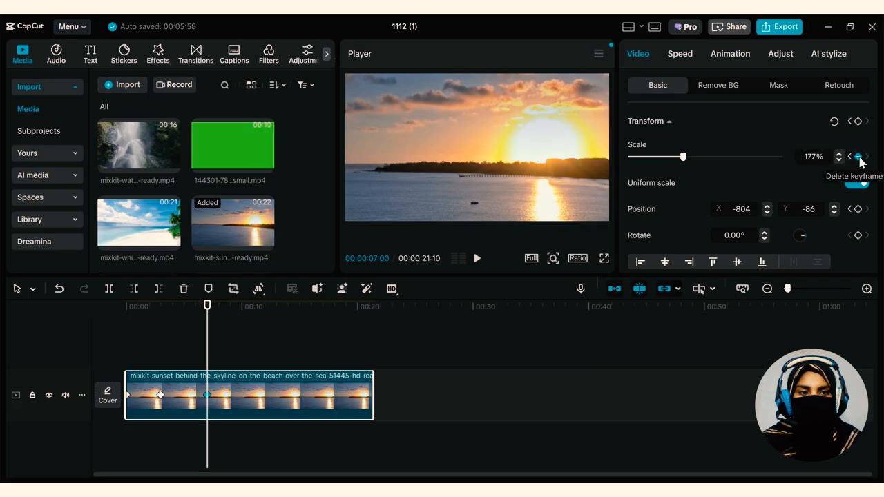
pyautogui.click(858, 209)
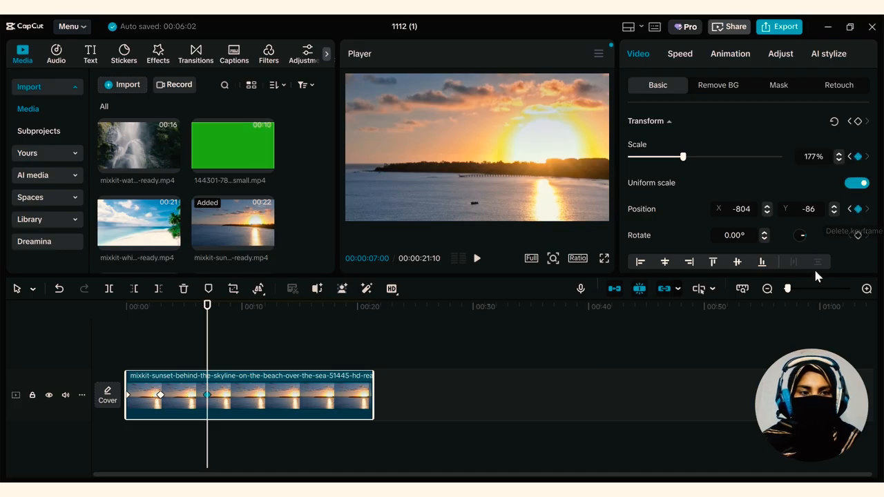
# At 00:00:08:18, keyframe the sunset clip's scale at 117% and its position at X -330, Y -106 to zoom back out
pyautogui.moveTo(209, 306); pyautogui.dragTo(229, 312)
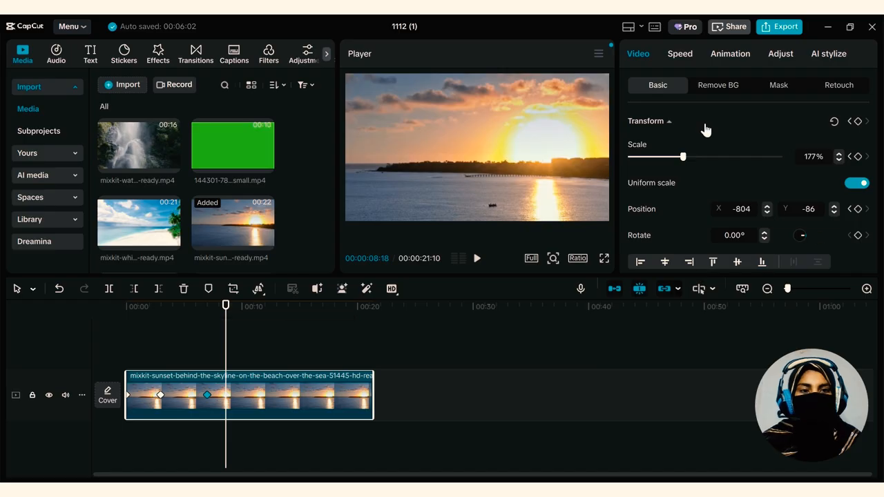
pyautogui.moveTo(681, 157); pyautogui.dragTo(664, 161)
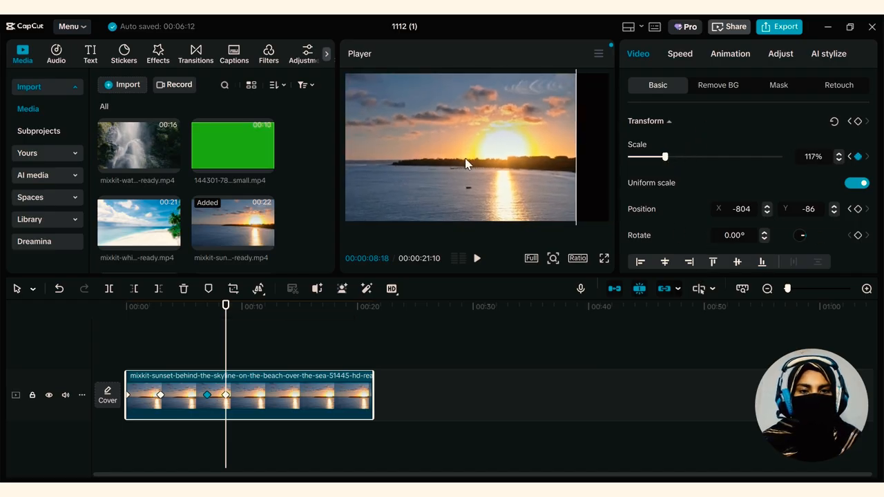
pyautogui.moveTo(449, 168); pyautogui.dragTo(457, 168)
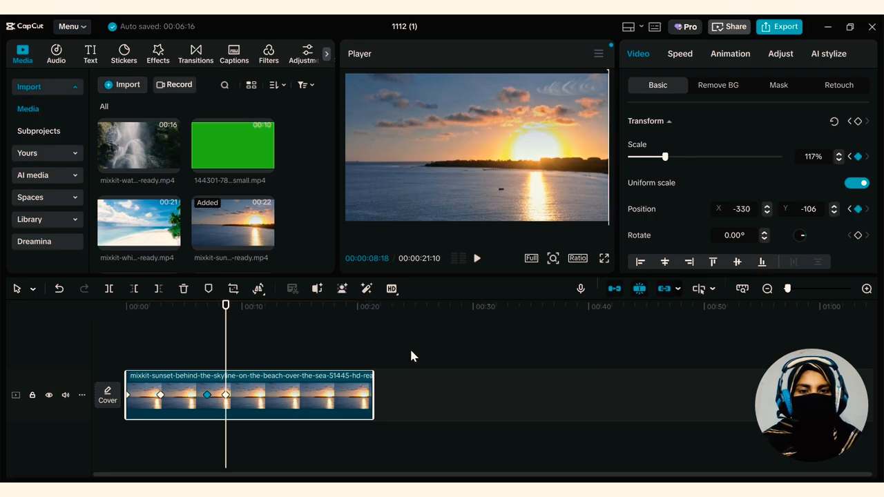
# Play back the sunset clip from its start to preview the zoom-in and zoom-out
pyautogui.moveTo(228, 314); pyautogui.dragTo(127, 314)
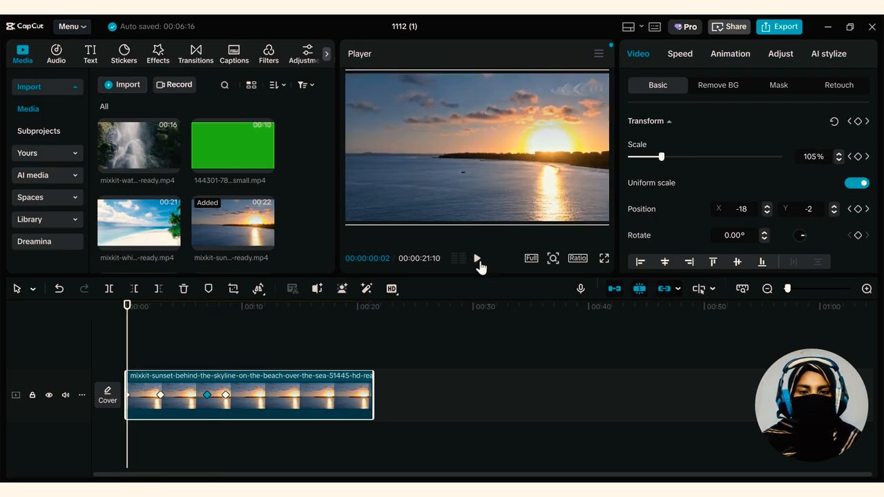
pyautogui.click(478, 260)
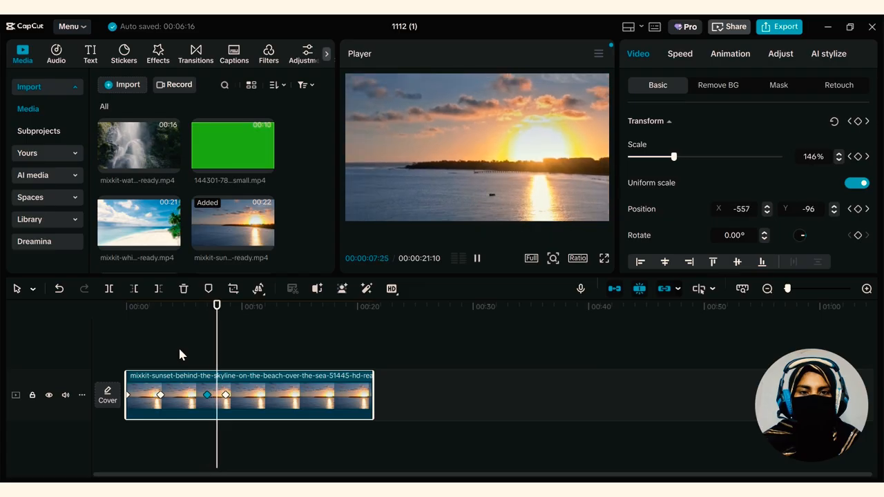
pyautogui.click(477, 259)
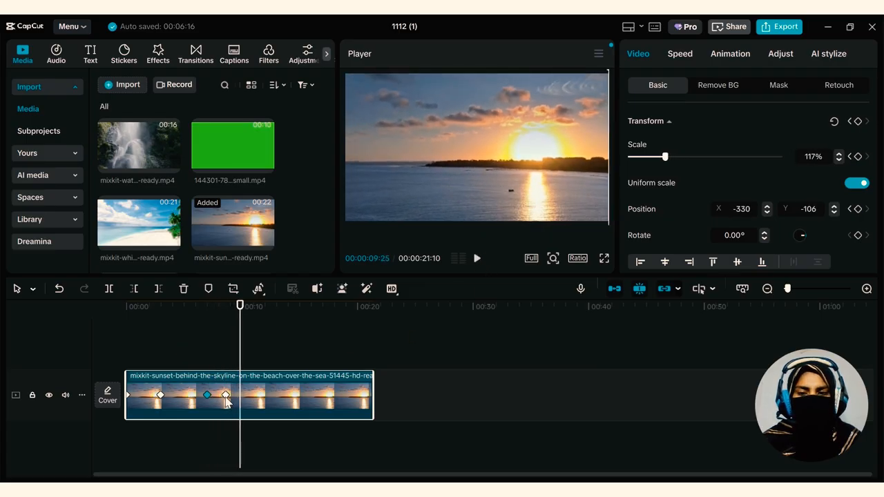
# Move the sunset clip's zoom-out keyframe to just before the 10-second mark and preview the slower zoom-out
pyautogui.moveTo(226, 397); pyautogui.dragTo(238, 398)
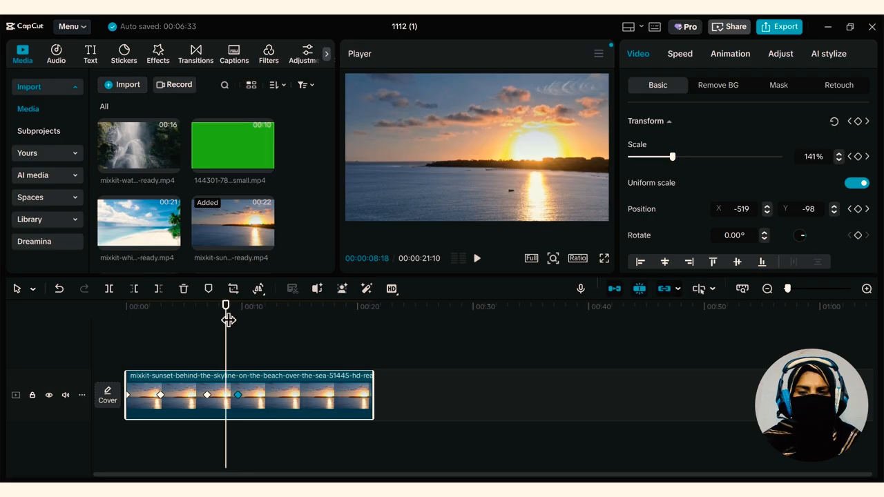
pyautogui.moveTo(228, 319); pyautogui.dragTo(207, 319)
pyautogui.click(477, 259)
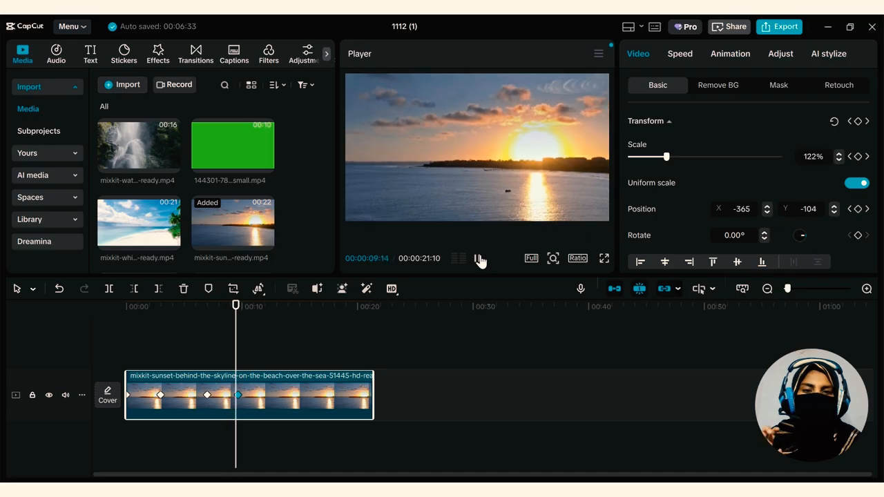
pyautogui.click(202, 321)
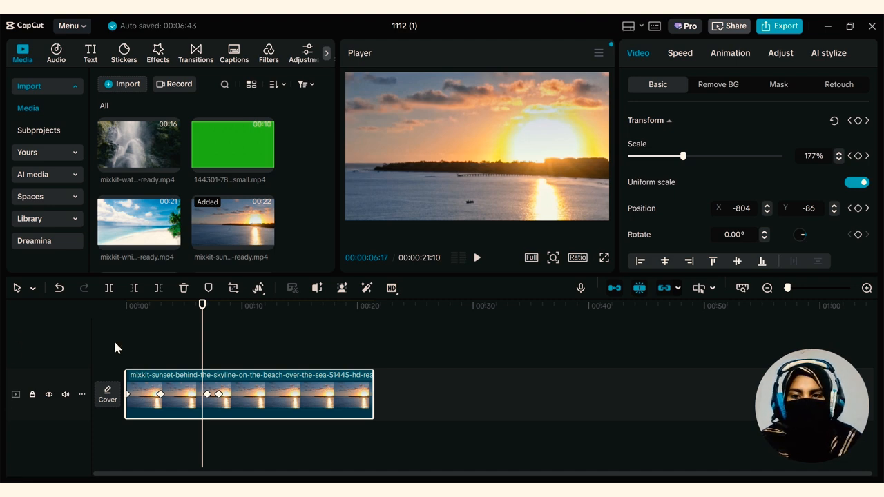
# Delete the sunset clip and place the white sand beach clip on the empty timeline
pyautogui.moveTo(201, 308); pyautogui.dragTo(100, 323)
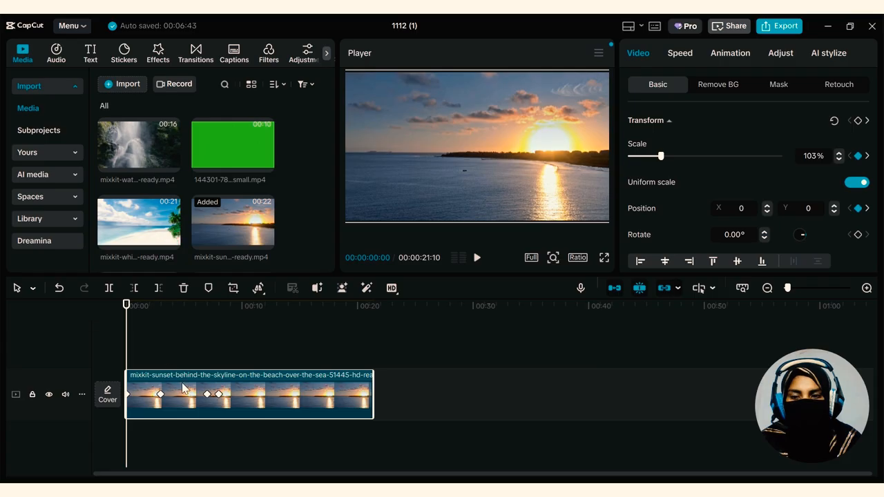
pyautogui.click(215, 365)
pyautogui.click(193, 397)
pyautogui.press('Delete')
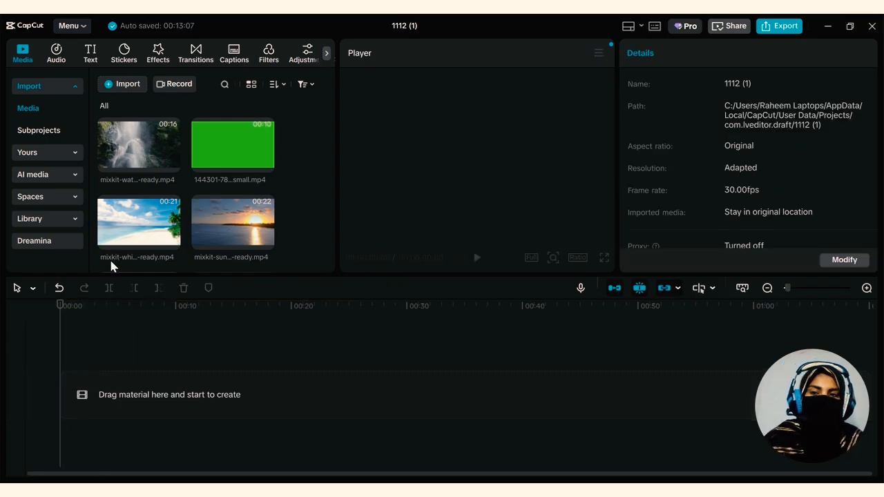
pyautogui.moveTo(172, 238); pyautogui.dragTo(138, 376)
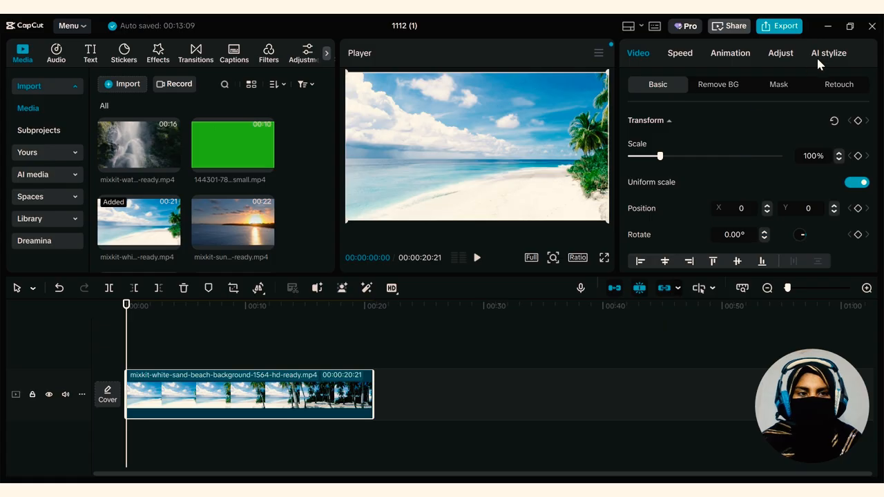
# Enable color correction for the beach clip and set its intensity to 100
pyautogui.click(779, 55)
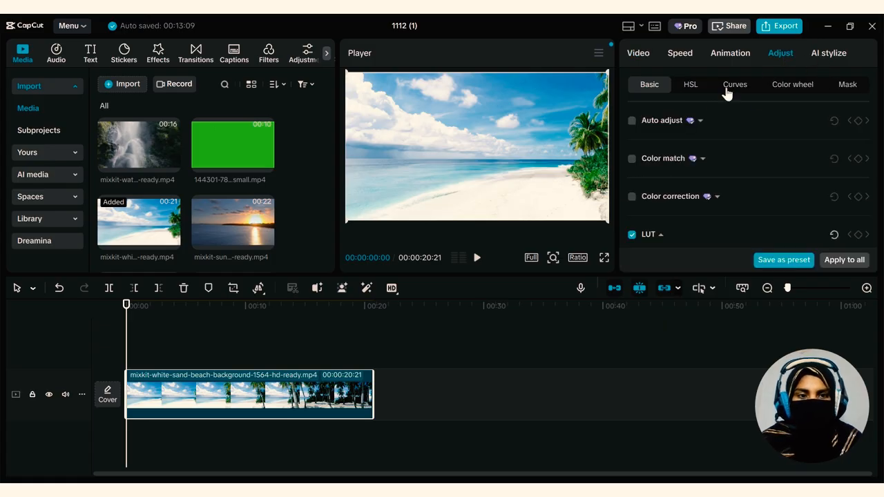
pyautogui.scroll(-3, 644, 204)
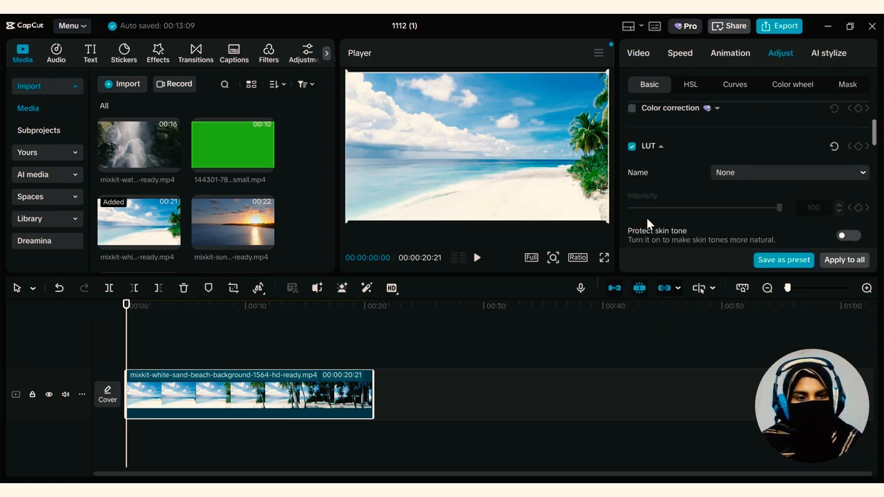
pyautogui.scroll(3, 648, 222)
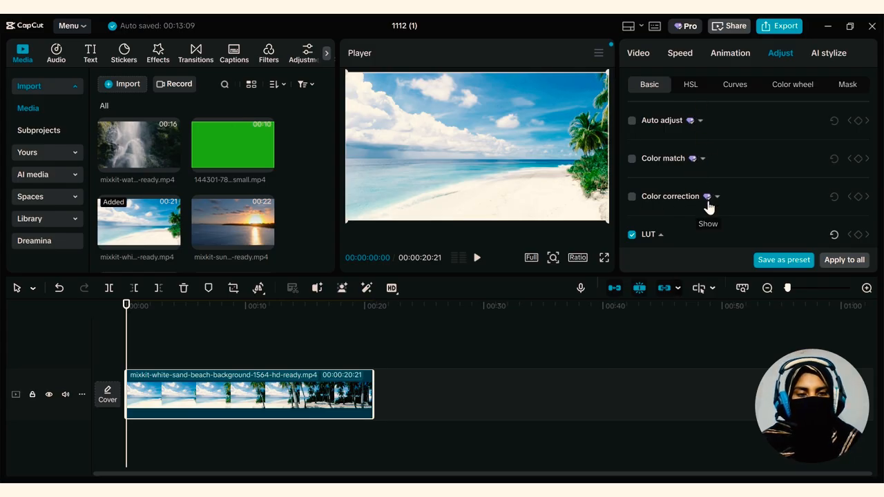
pyautogui.click(631, 197)
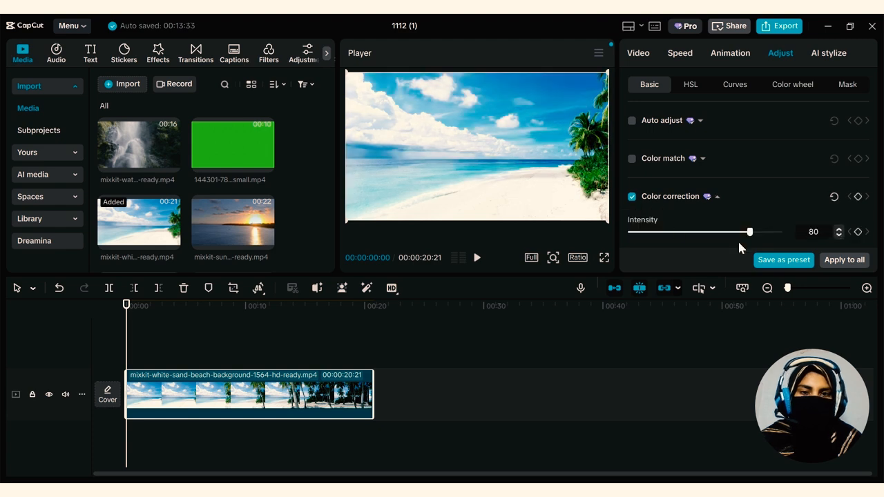
pyautogui.click(776, 231)
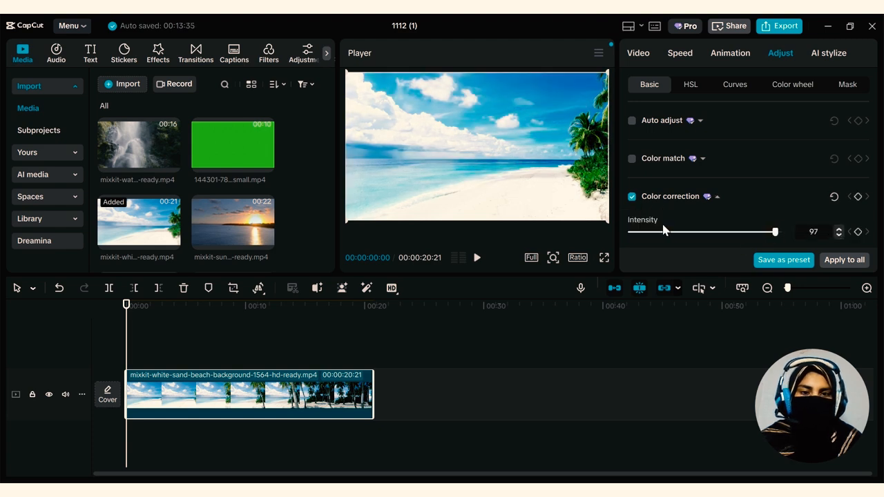
pyautogui.moveTo(703, 233); pyautogui.dragTo(796, 224)
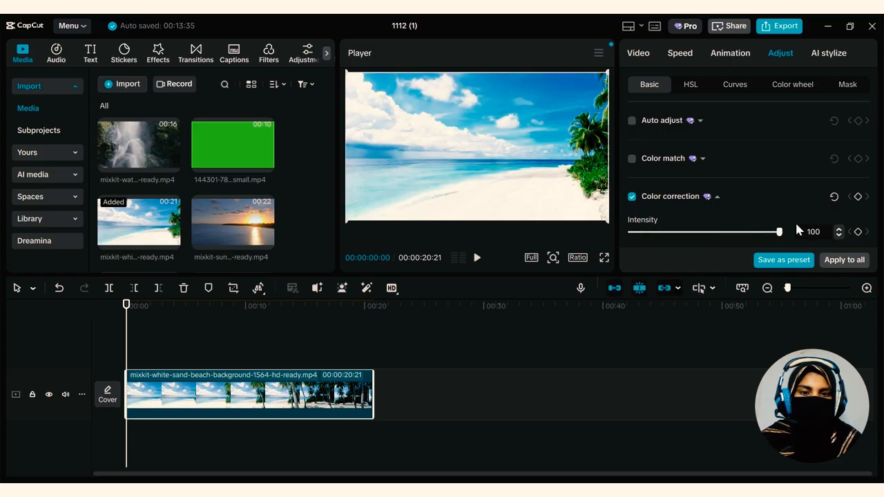
# Switch color correction off and on repeatedly to compare the beach clip's look, finishing with it off
pyautogui.click(633, 196)
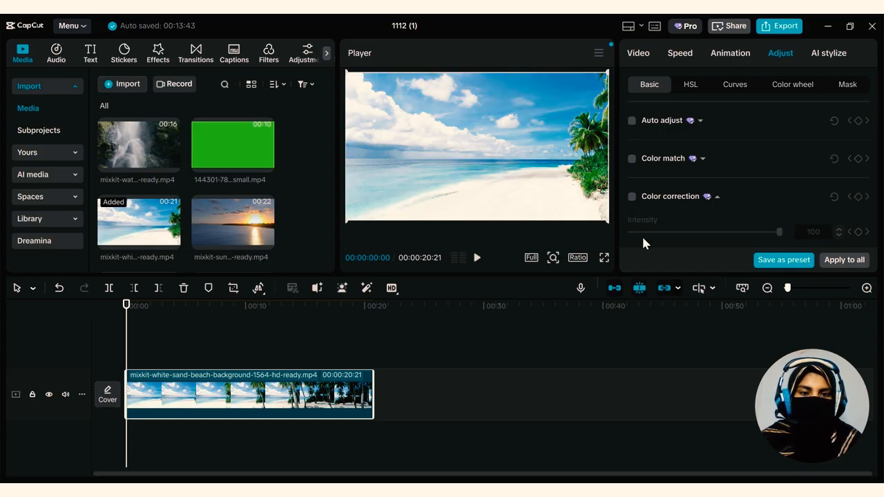
pyautogui.click(631, 196)
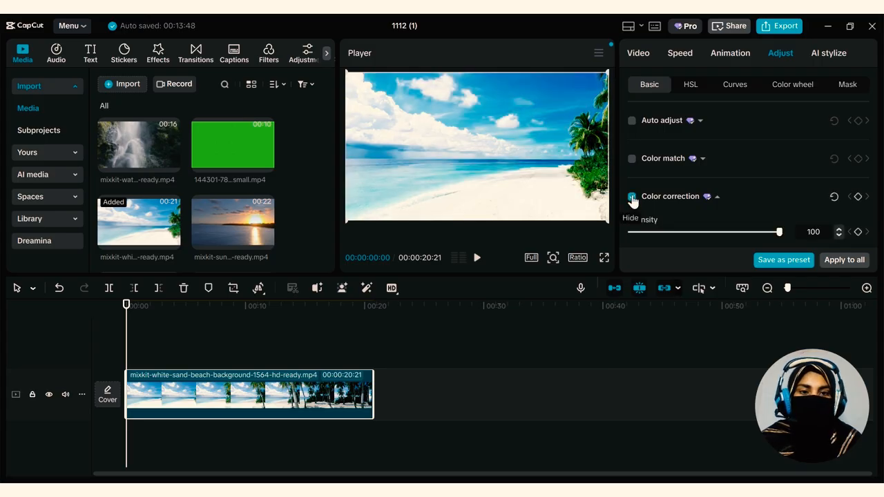
pyautogui.click(631, 196)
pyautogui.click(631, 197)
pyautogui.click(631, 196)
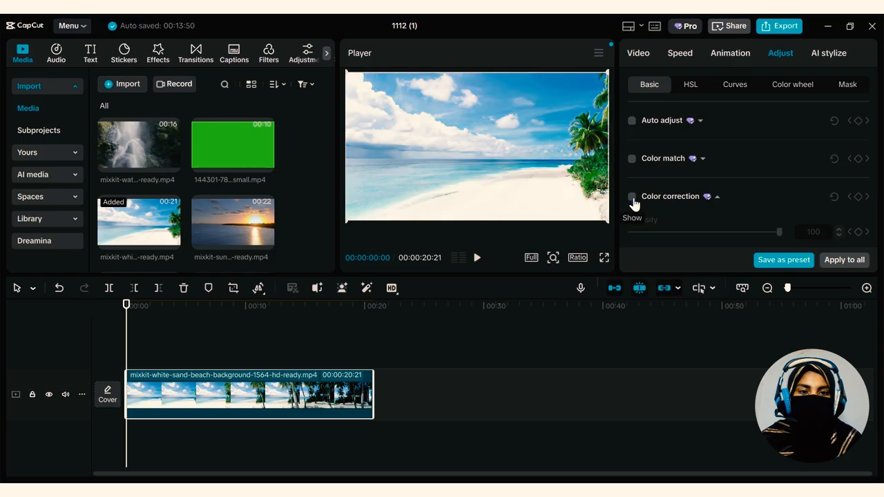
# Try choosing a palm grove frame from the beach clip as the Color match reference, cancel the selection and disable Color match
pyautogui.scroll(-3, 635, 227)
pyautogui.scroll(3, 638, 229)
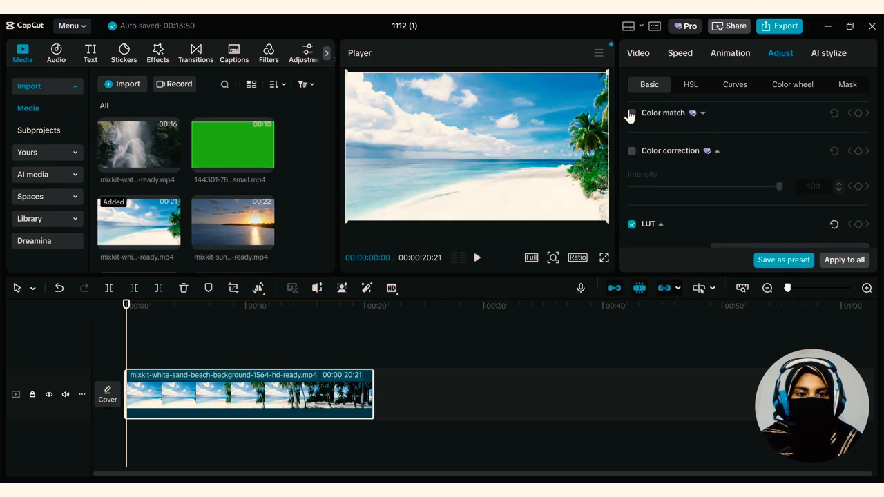
pyautogui.click(631, 112)
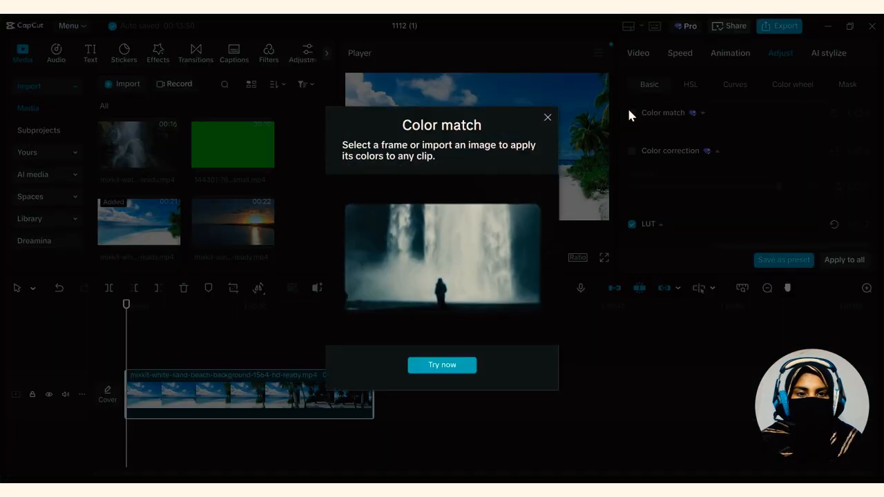
pyautogui.click(450, 366)
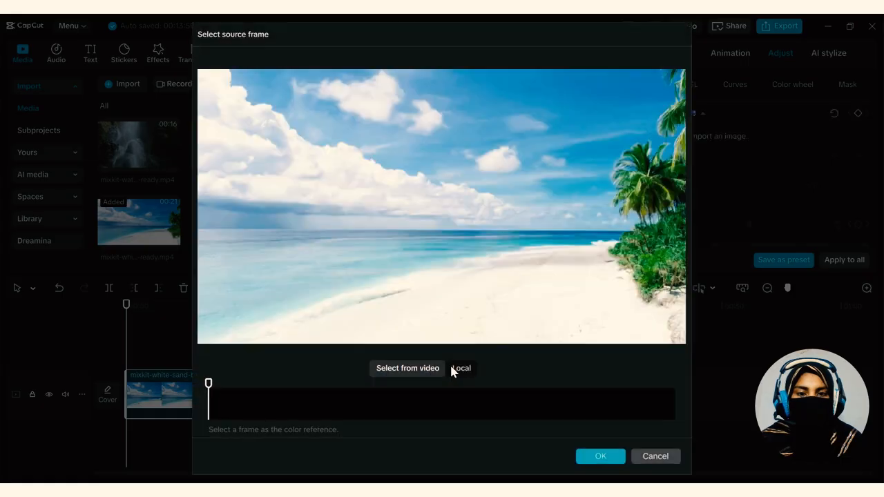
pyautogui.click(601, 410)
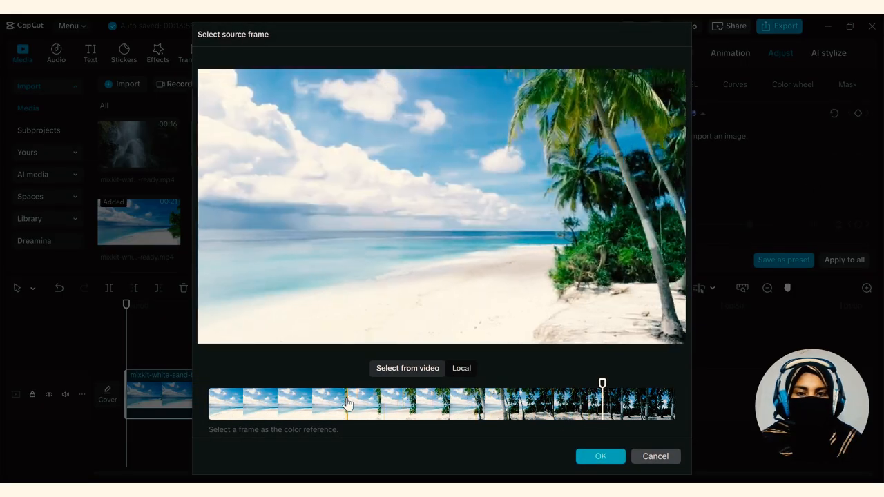
pyautogui.click(346, 407)
pyautogui.click(620, 409)
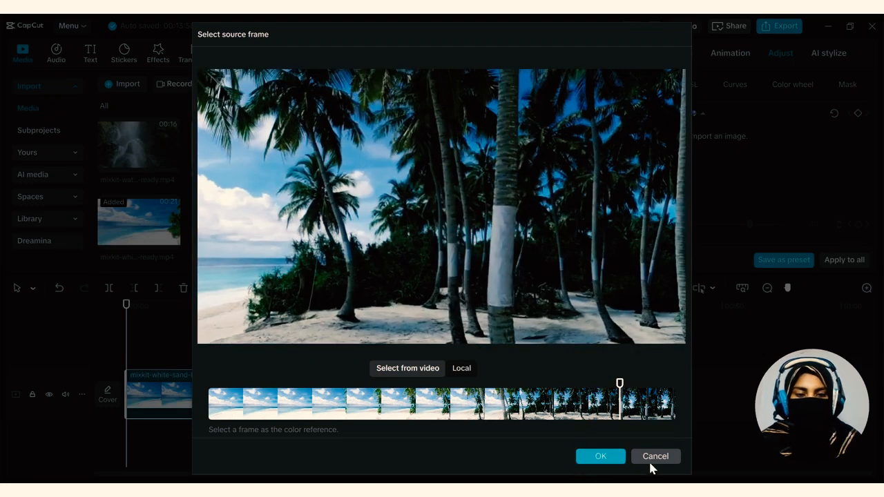
pyautogui.click(650, 456)
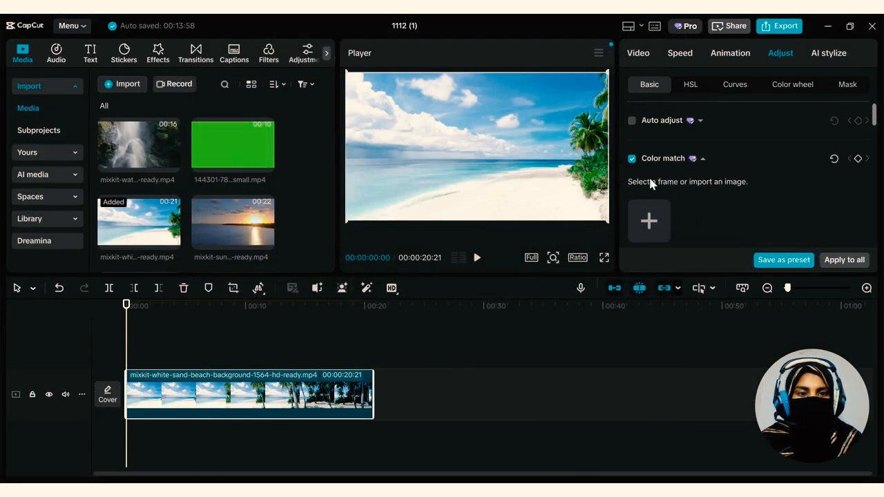
pyautogui.click(632, 157)
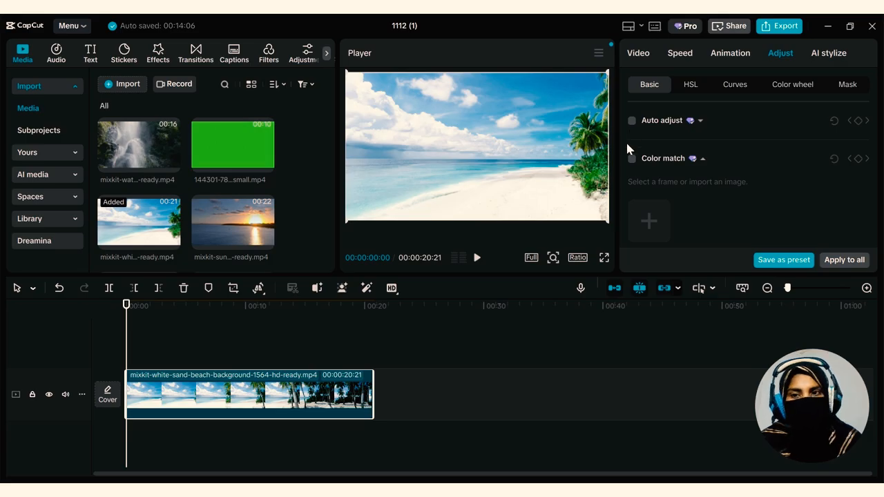
# In the HSL adjustments, set the red color's hue, saturation and brightness to -100 each
pyautogui.click(677, 87)
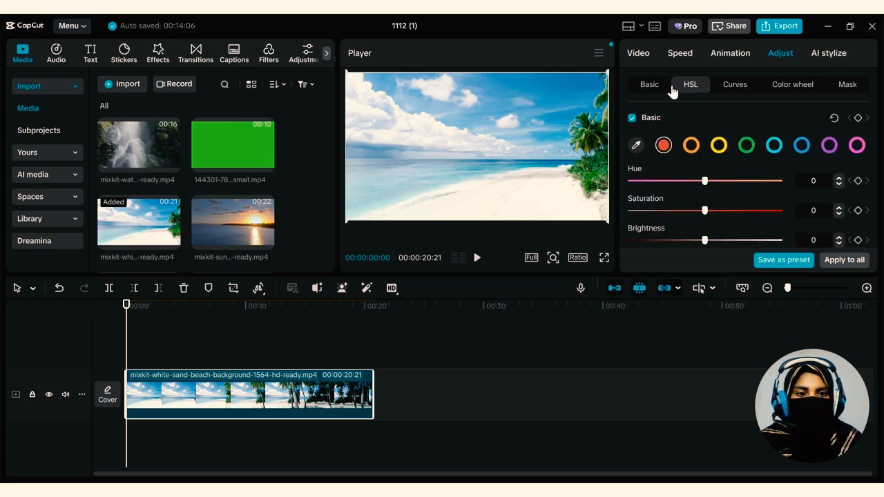
pyautogui.moveTo(704, 181); pyautogui.dragTo(628, 181)
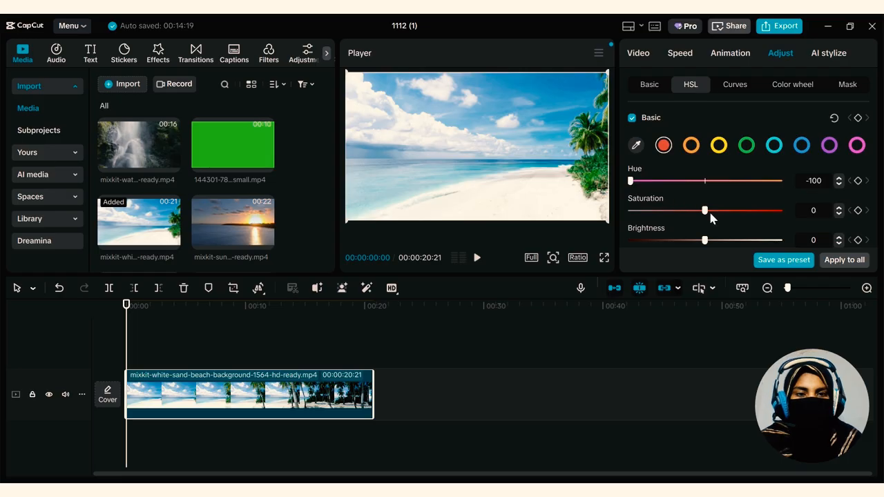
pyautogui.moveTo(751, 212); pyautogui.dragTo(629, 213)
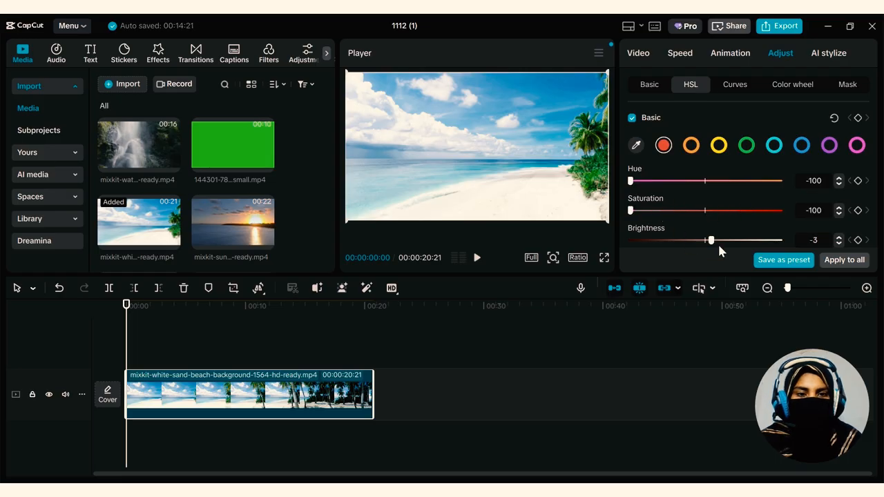
pyautogui.moveTo(719, 244); pyautogui.dragTo(625, 226)
# Sample the pale sand color from the preview as a custom HSL color and set its hue to 100
pyautogui.scroll(-1, 659, 215)
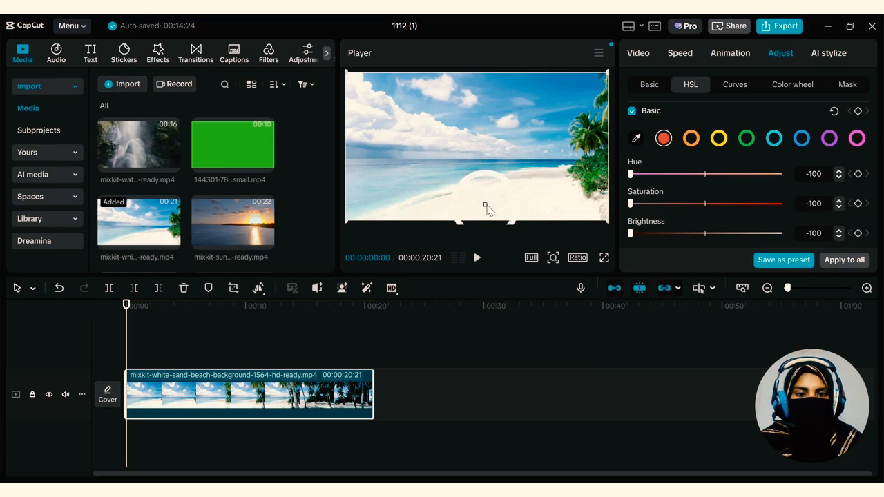
pyautogui.click(485, 206)
pyautogui.moveTo(736, 202); pyautogui.dragTo(794, 193)
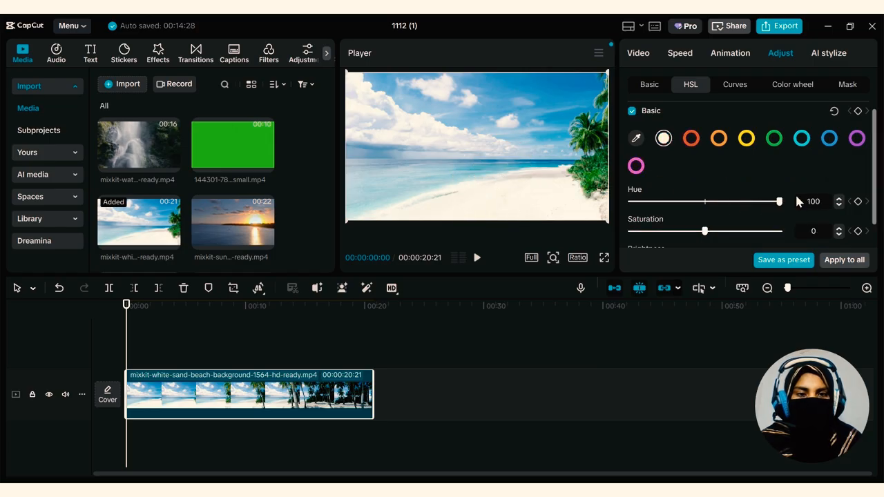
# Sample the blue of the sky from the preview as another HSL color and set its hue to 100
pyautogui.click(636, 138)
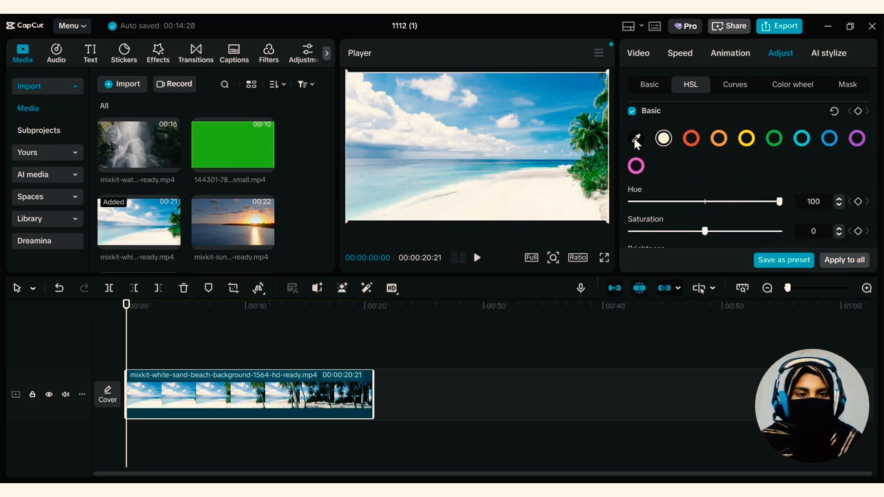
pyautogui.click(562, 128)
pyautogui.moveTo(705, 200); pyautogui.dragTo(780, 201)
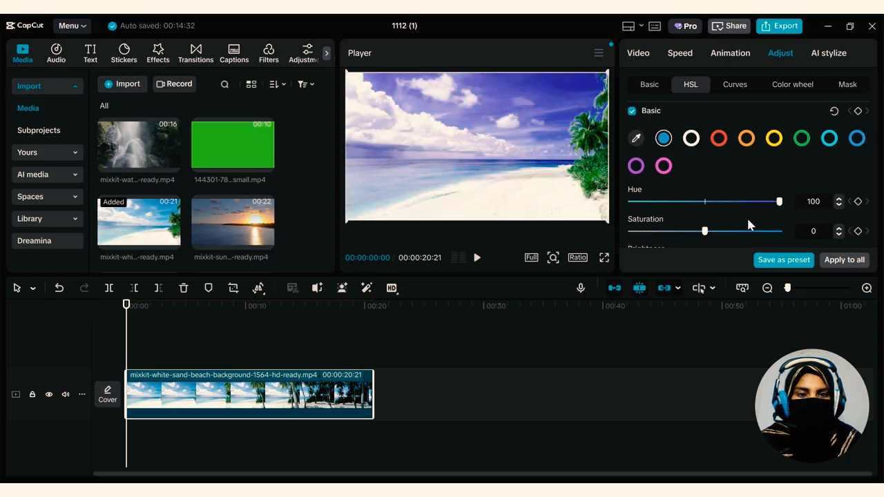
# Sample the shallow water color from the preview as an HSL color and set its hue to -82, saturation to 100 and brightness to -98
pyautogui.click(635, 139)
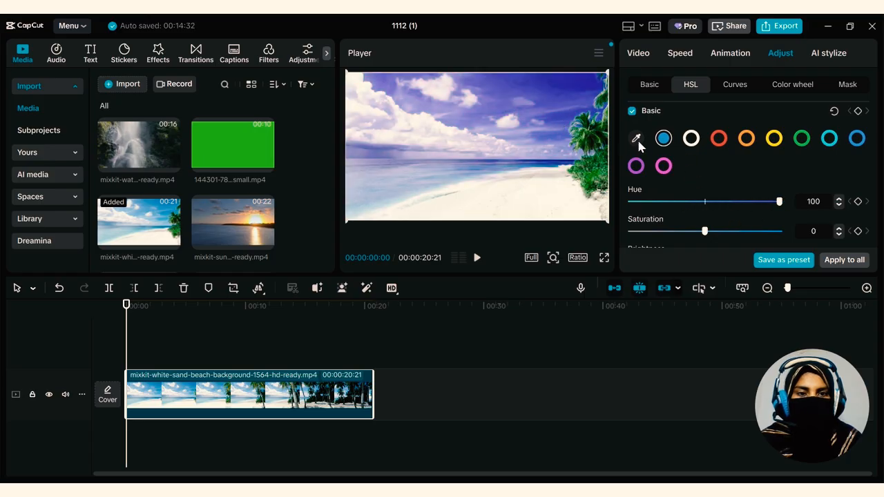
pyautogui.click(390, 193)
pyautogui.moveTo(704, 201); pyautogui.dragTo(642, 202)
pyautogui.moveTo(704, 233); pyautogui.dragTo(782, 228)
pyautogui.scroll(-1, 736, 223)
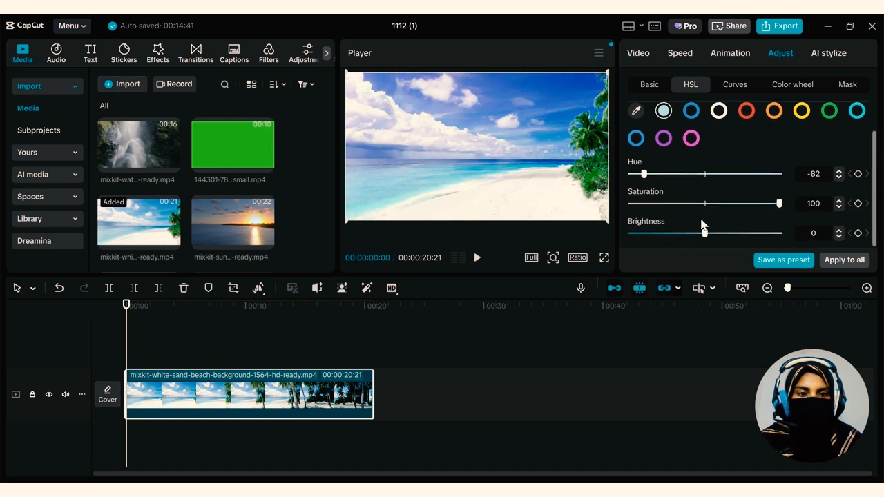
pyautogui.moveTo(704, 233); pyautogui.dragTo(631, 233)
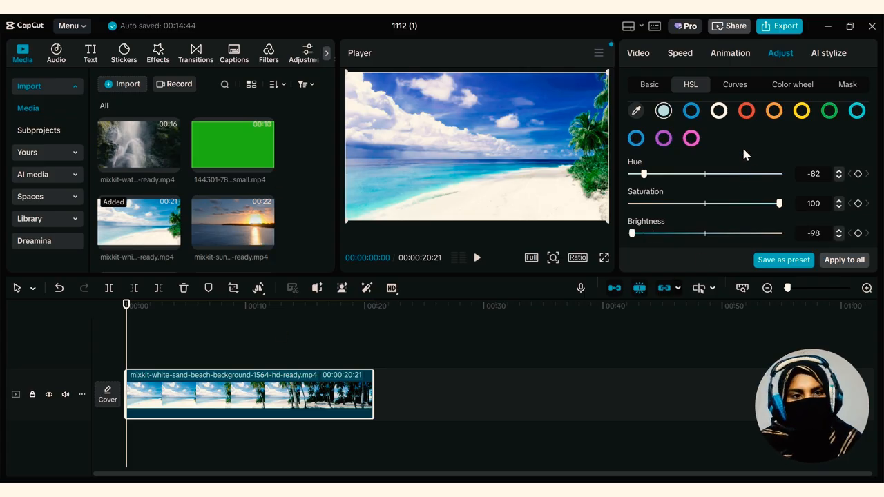
# View the clip's Luma curve, and lower the intensity of the Primary color wheel
pyautogui.click(735, 86)
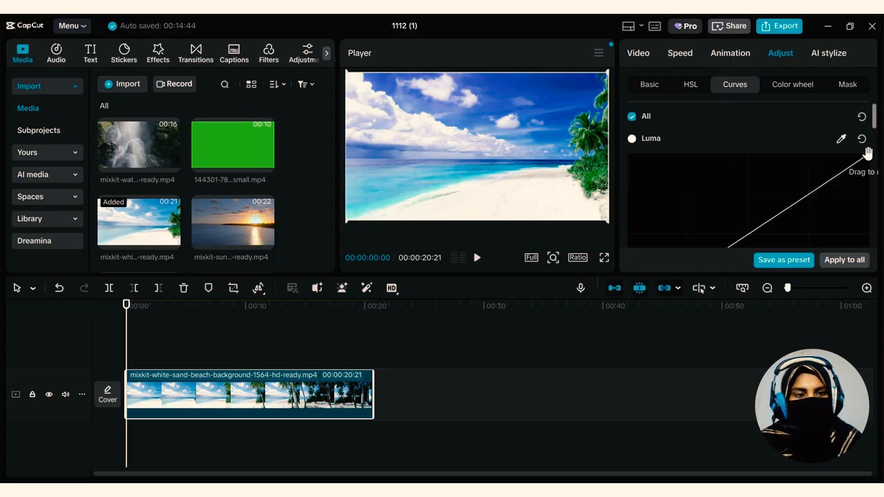
pyautogui.moveTo(868, 154); pyautogui.dragTo(872, 156)
pyautogui.click(785, 86)
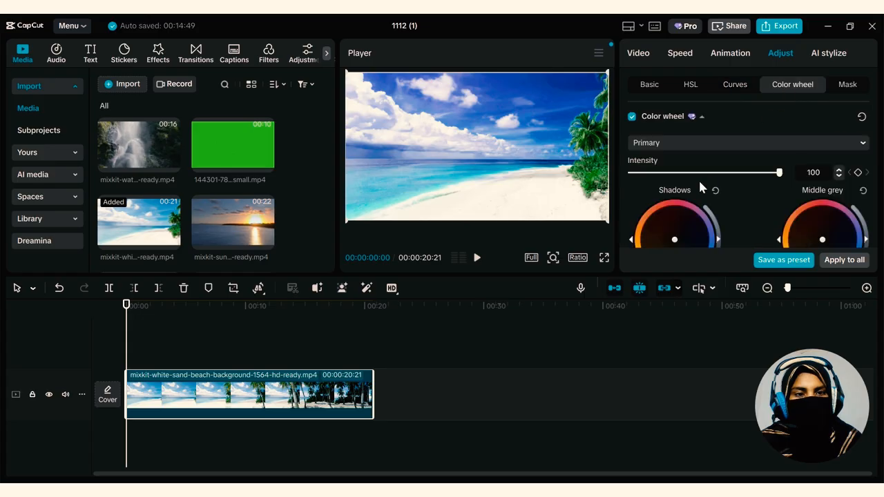
pyautogui.scroll(-2, 698, 180)
pyautogui.scroll(2, 711, 166)
pyautogui.moveTo(770, 175); pyautogui.dragTo(687, 174)
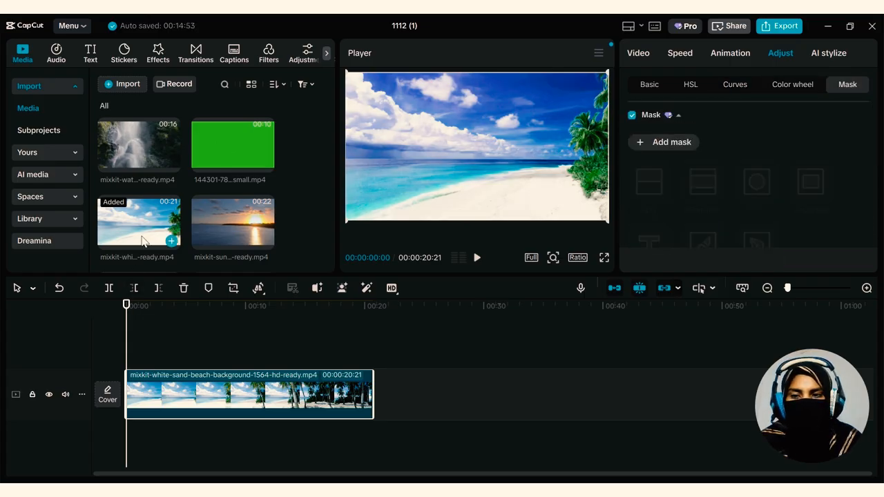
# Place a second copy of the beach clip on a track above, and trim the lower clip's start to leave a duration of 00:00:19:17
pyautogui.click(169, 273)
pyautogui.moveTo(168, 273); pyautogui.dragTo(176, 370)
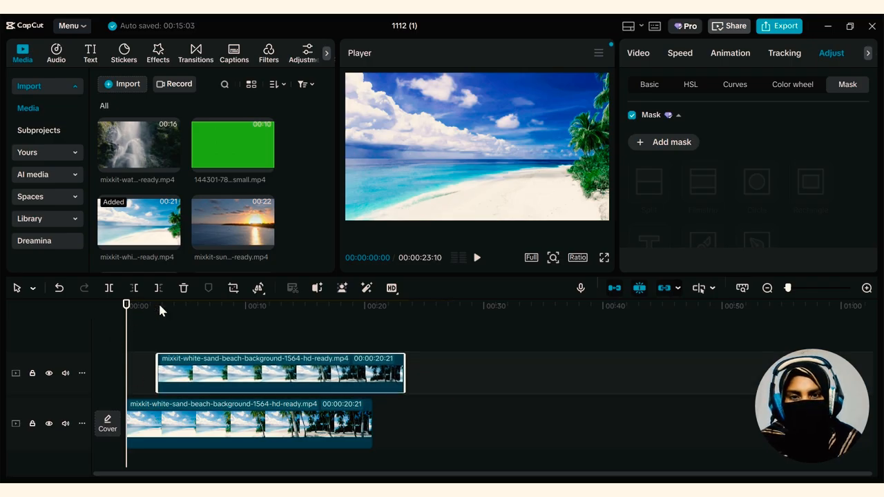
pyautogui.moveTo(127, 314); pyautogui.dragTo(150, 333)
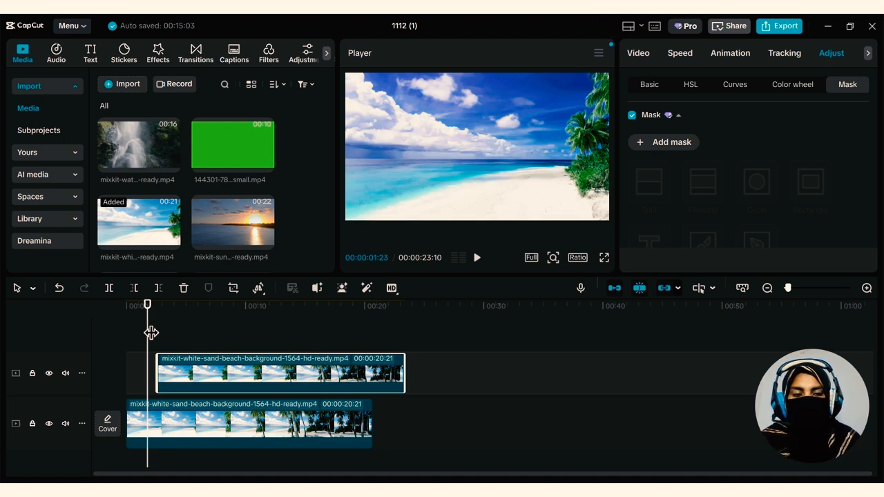
pyautogui.moveTo(148, 309)
pyautogui.mouseDown()
pyautogui.moveTo(180, 315)
pyautogui.moveTo(142, 315)
pyautogui.moveTo(156, 316)
pyautogui.moveTo(134, 309)
pyautogui.moveTo(167, 296)
pyautogui.moveTo(142, 296)
pyautogui.mouseUp()
pyautogui.click(139, 290)
# Add keyframes for the water color's HSL hue, saturation and brightness at the start of the lower beach clip
pyautogui.click(766, 87)
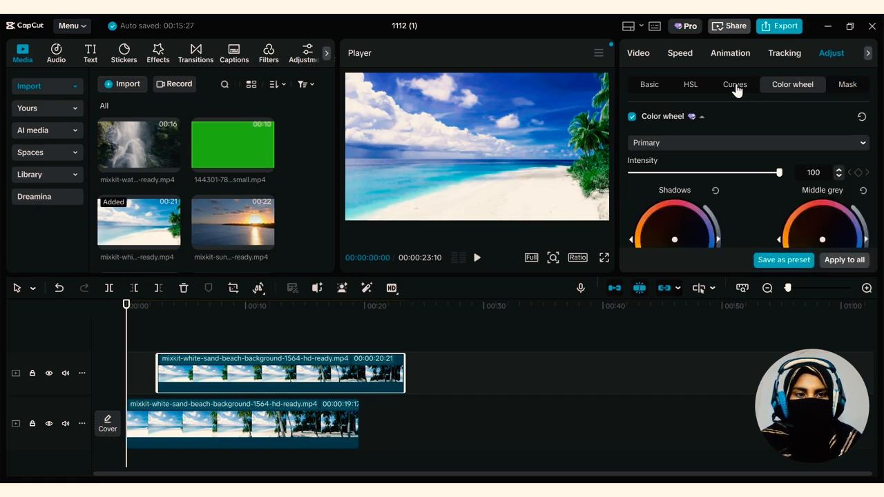
pyautogui.click(736, 90)
pyautogui.click(694, 85)
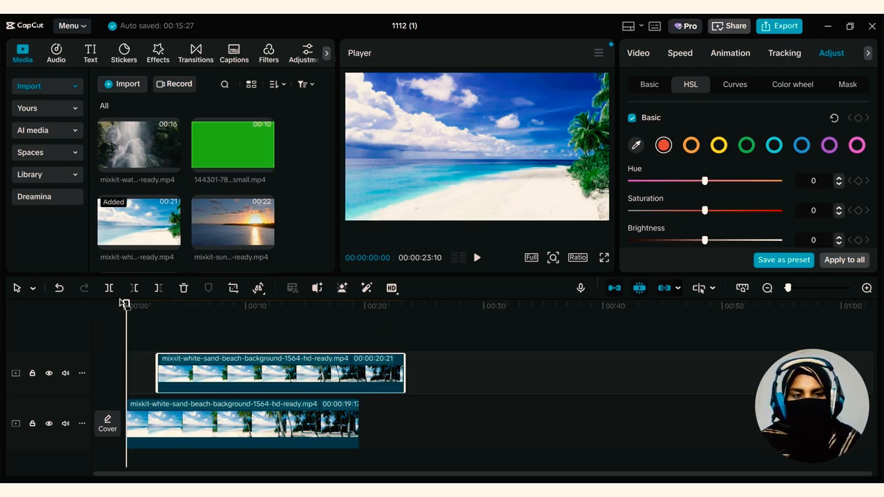
pyautogui.click(208, 421)
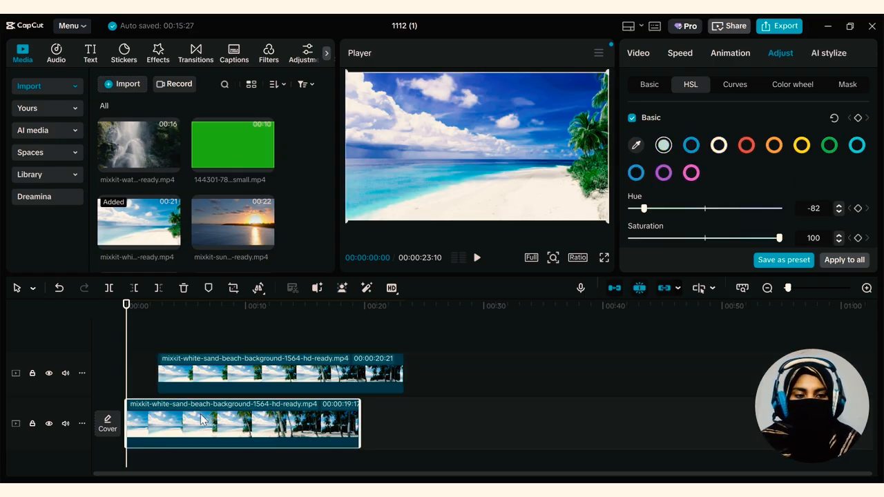
pyautogui.scroll(-1, 756, 191)
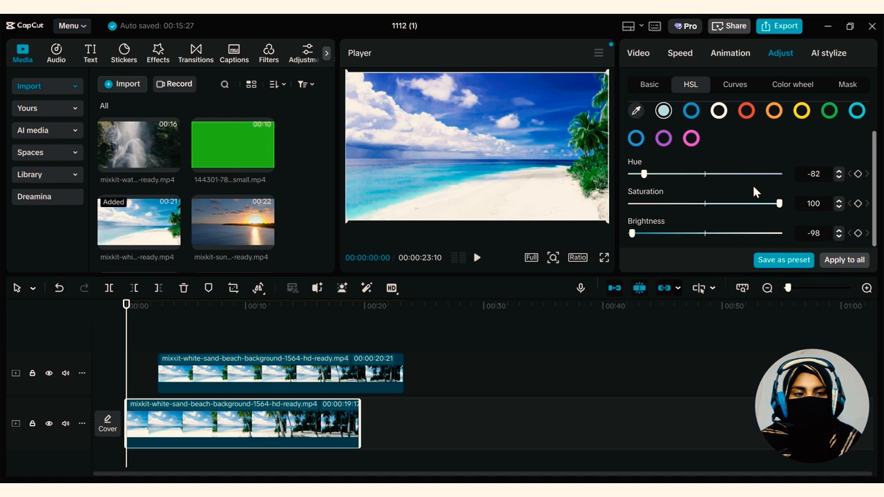
pyautogui.click(859, 174)
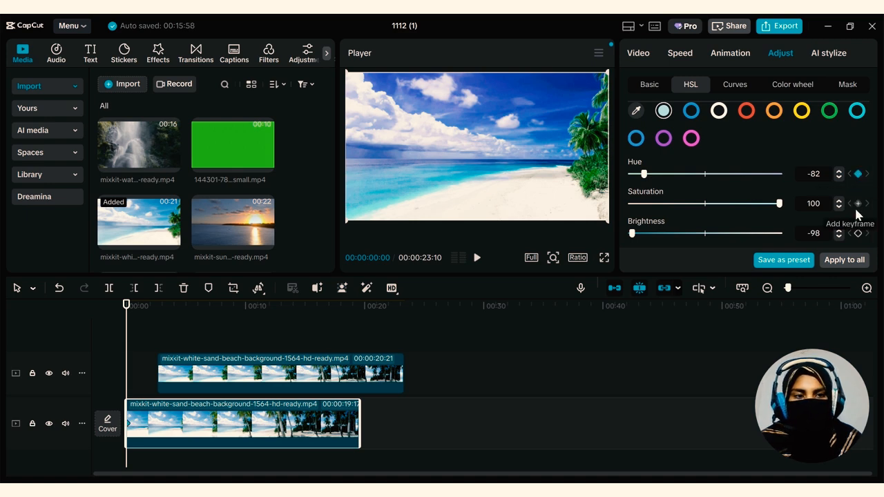
pyautogui.click(858, 204)
pyautogui.click(858, 233)
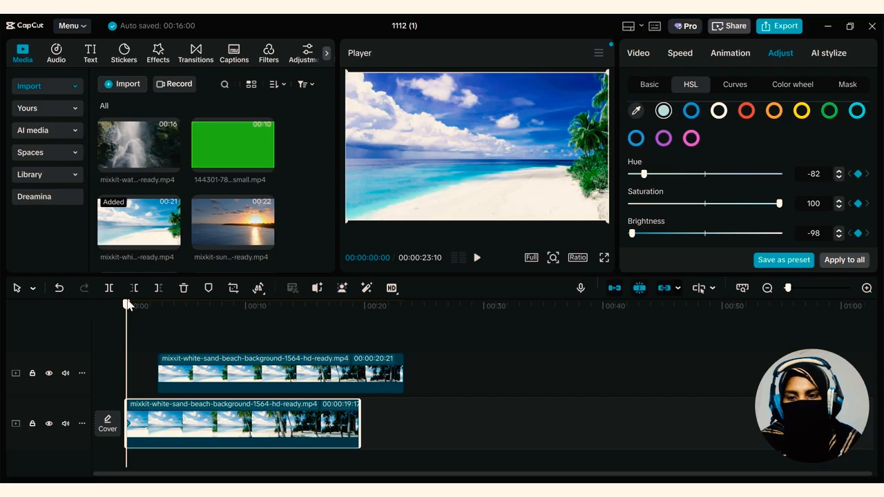
# Add a second set of hue, saturation and brightness keyframes for the water color at 00:00:01:12
pyautogui.moveTo(127, 303); pyautogui.dragTo(143, 305)
pyautogui.click(858, 174)
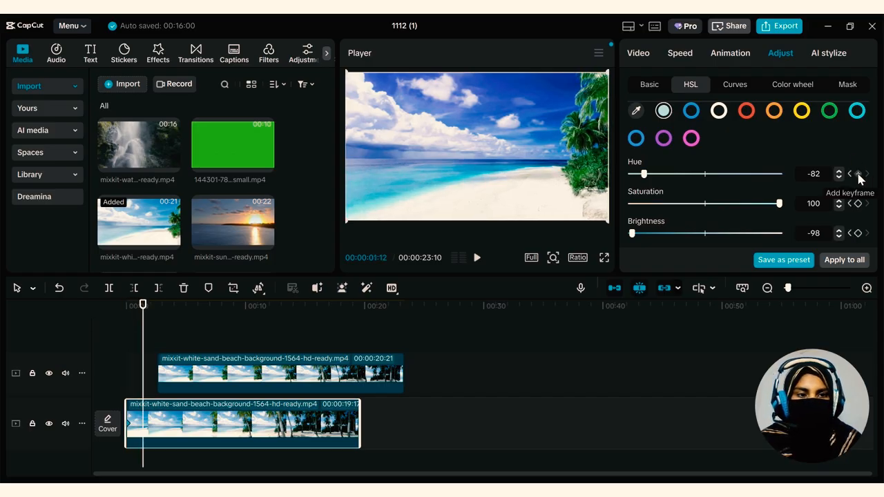
pyautogui.click(858, 204)
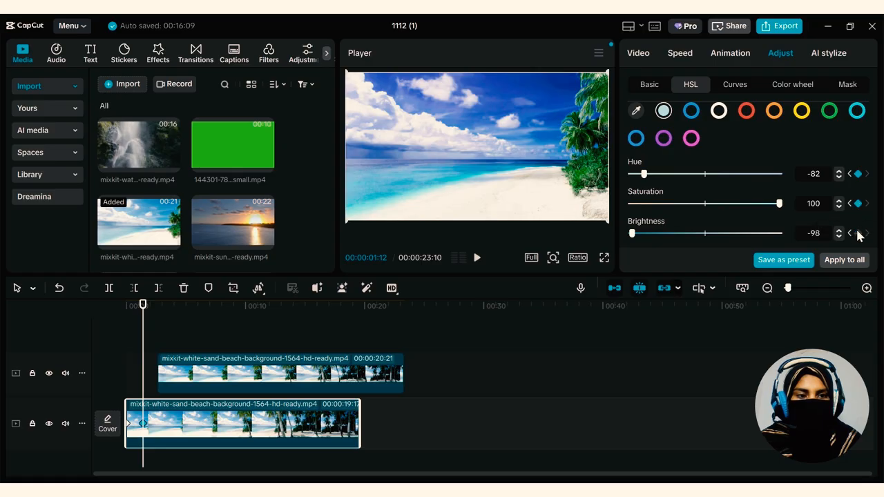
pyautogui.click(858, 233)
# At the 00:00:01:12 keyframes, set the water color's brightness to 0, lower its saturation and raise its hue
pyautogui.moveTo(669, 235); pyautogui.dragTo(707, 234)
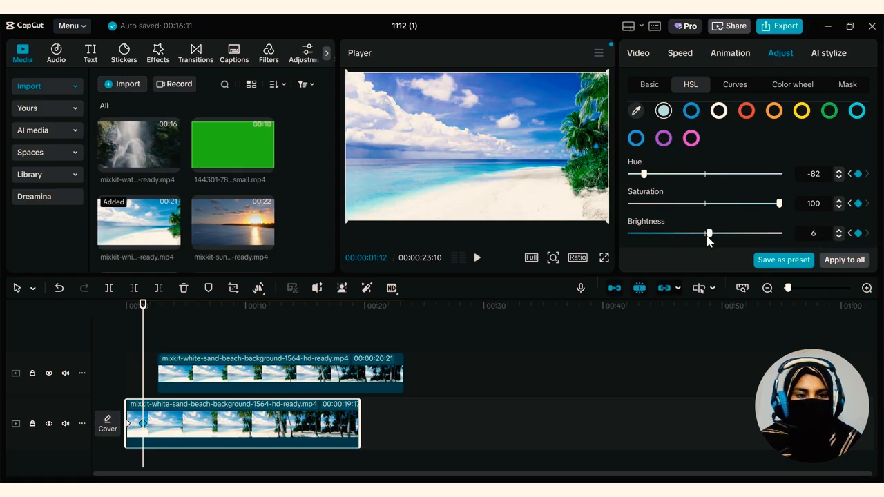
pyautogui.moveTo(768, 204); pyautogui.dragTo(705, 206)
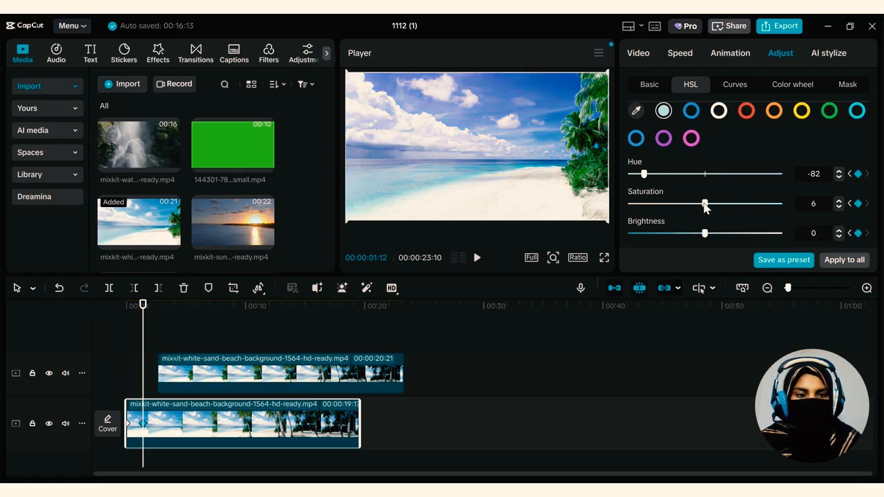
pyautogui.moveTo(645, 175); pyautogui.dragTo(659, 177)
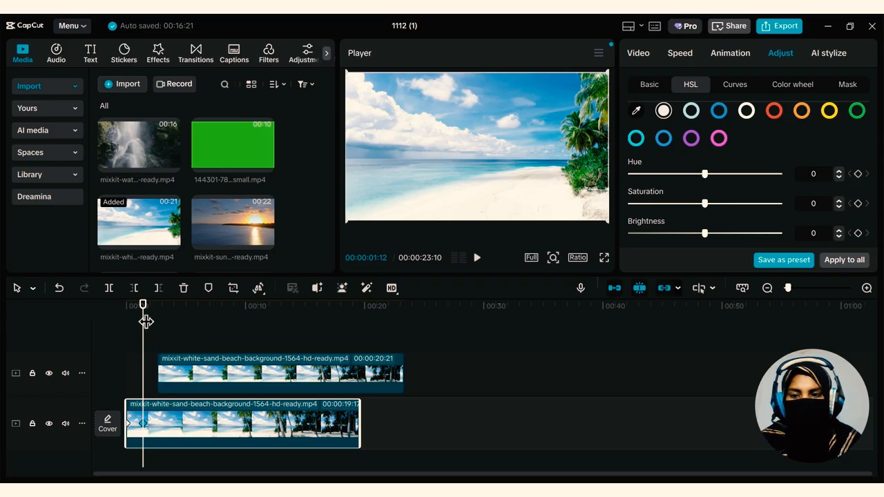
# Play the lower clip from near its start to check the animated HSL change, stopping at 00:00:03:25
pyautogui.moveTo(143, 305); pyautogui.dragTo(126, 305)
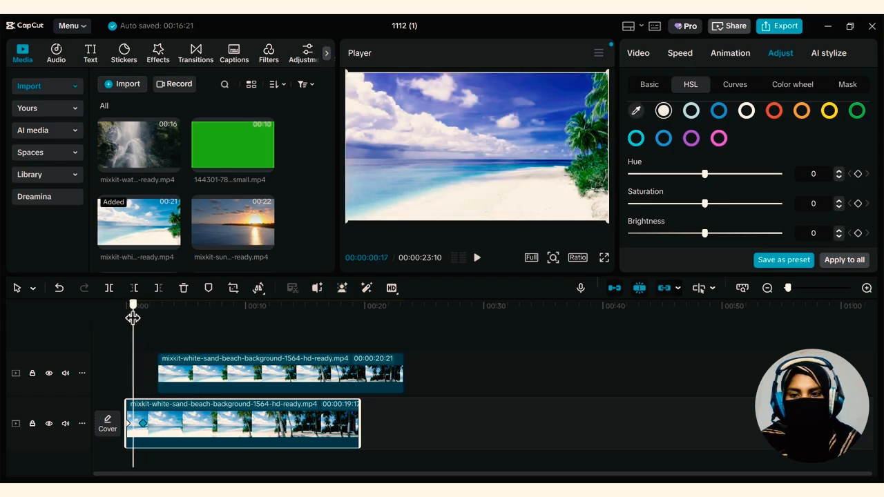
pyautogui.click(476, 258)
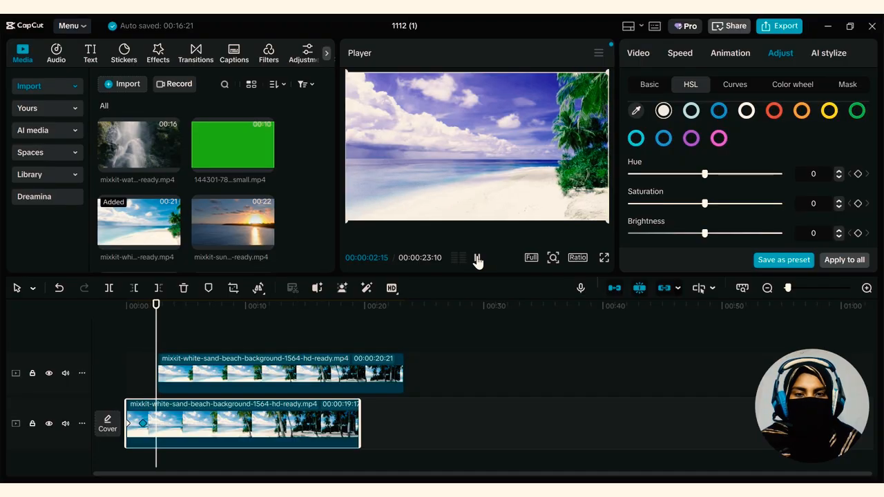
pyautogui.click(476, 258)
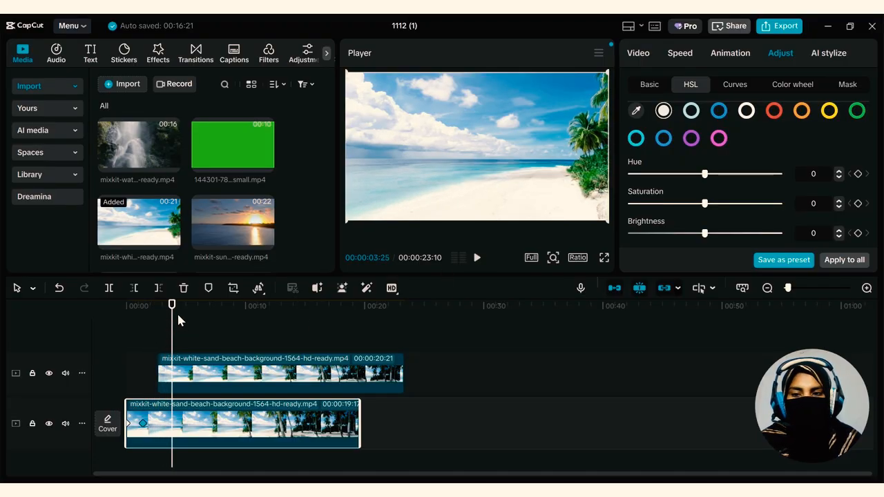
# Add HSL keyframes for the sampled off-white color at 00:00:03:25 and set its saturation to 77 and hue to -90
pyautogui.click(858, 204)
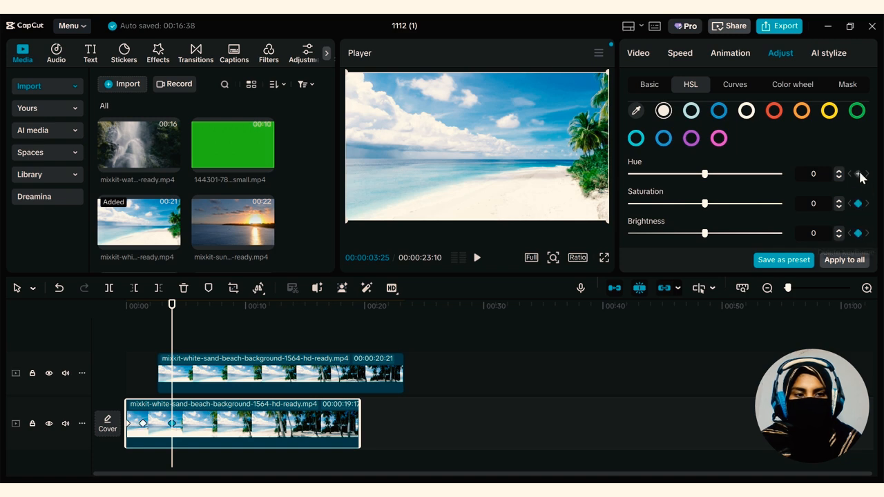
pyautogui.moveTo(736, 203); pyautogui.dragTo(759, 204)
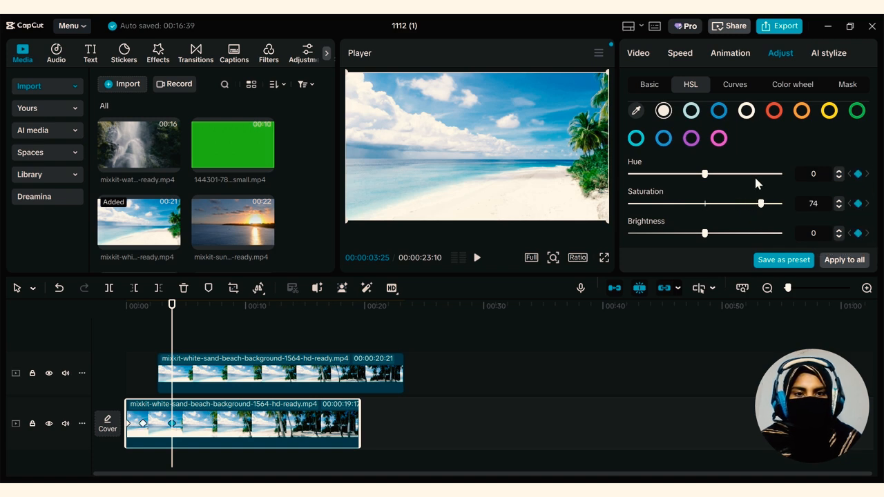
pyautogui.moveTo(704, 174); pyautogui.dragTo(634, 181)
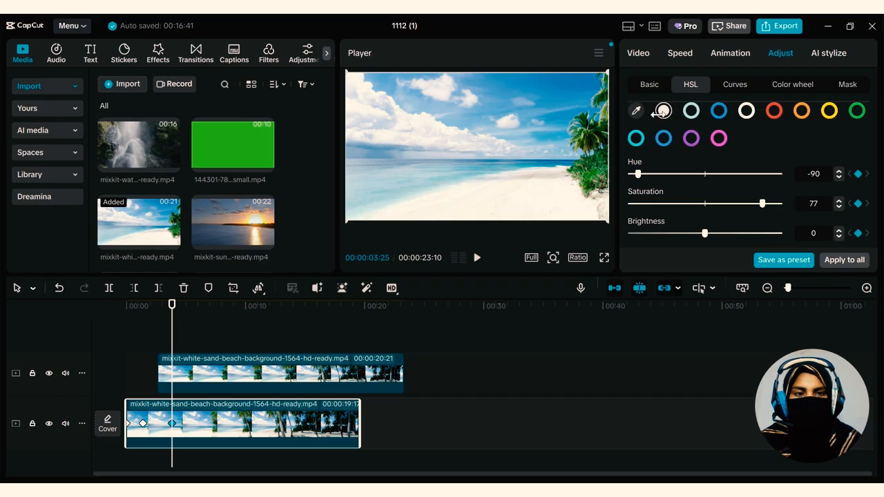
# Sample a dark tone from the palm foliage as another HSL color and raise its brightness and saturation
pyautogui.click(641, 113)
pyautogui.click(585, 106)
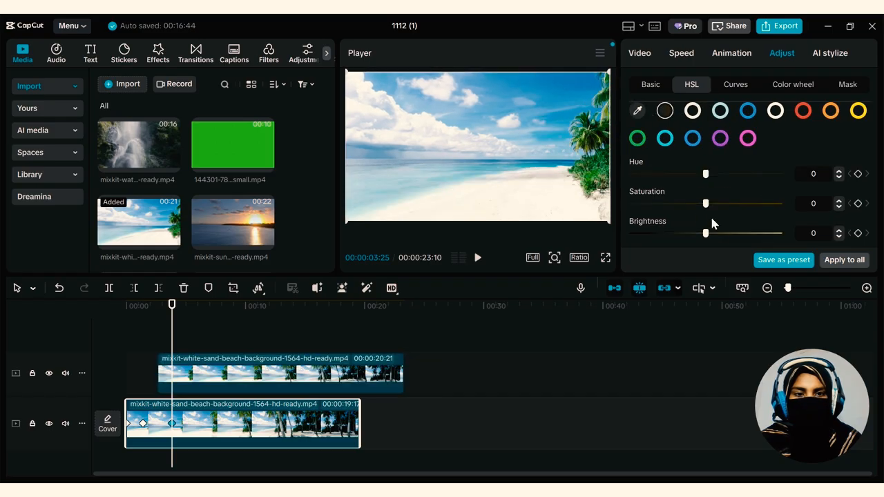
pyautogui.moveTo(705, 232); pyautogui.dragTo(773, 232)
pyautogui.moveTo(705, 203); pyautogui.dragTo(779, 203)
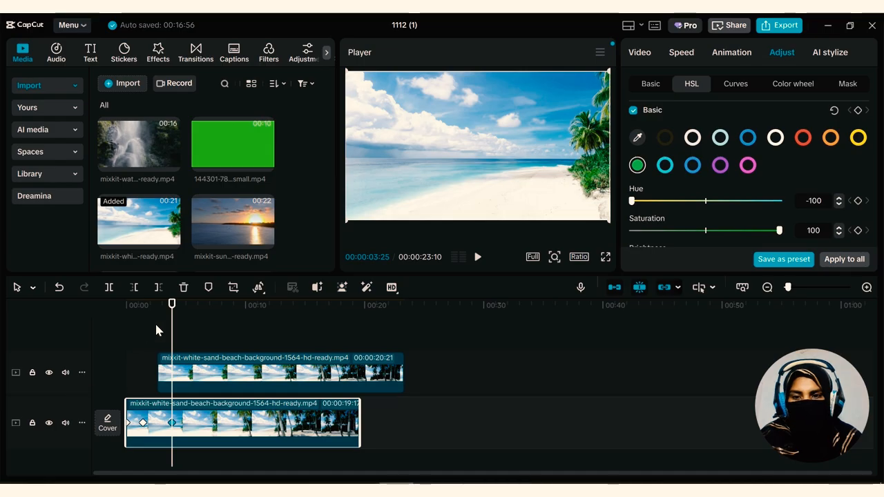
# Play the timeline from 00:00:00:00 to about 00:00:10:05 to review the finished color adjustments
pyautogui.moveTo(171, 306); pyautogui.dragTo(128, 312)
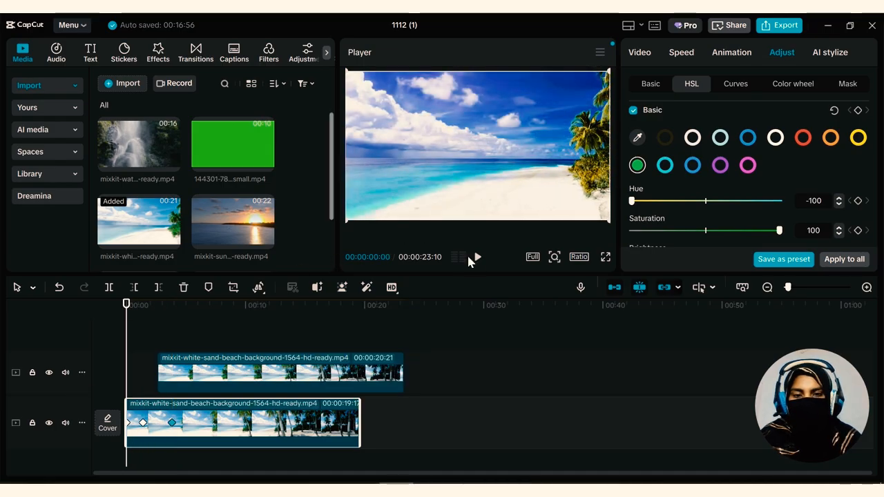
pyautogui.click(478, 258)
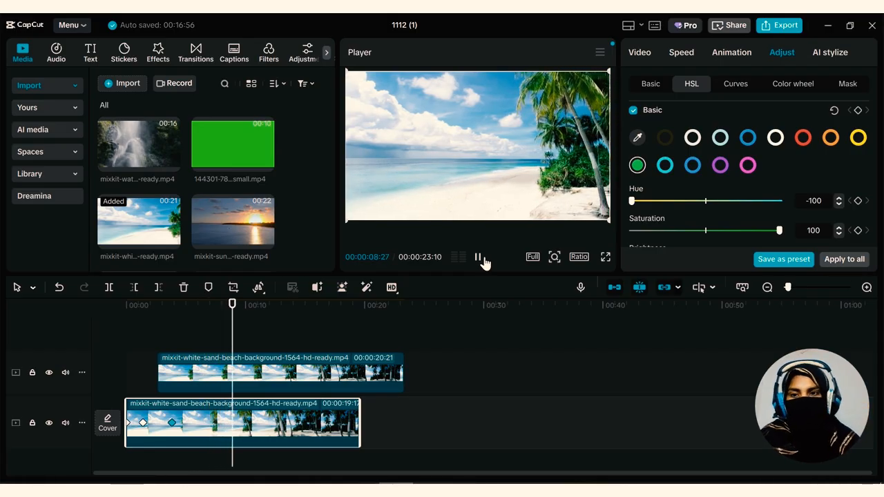
pyautogui.click(477, 257)
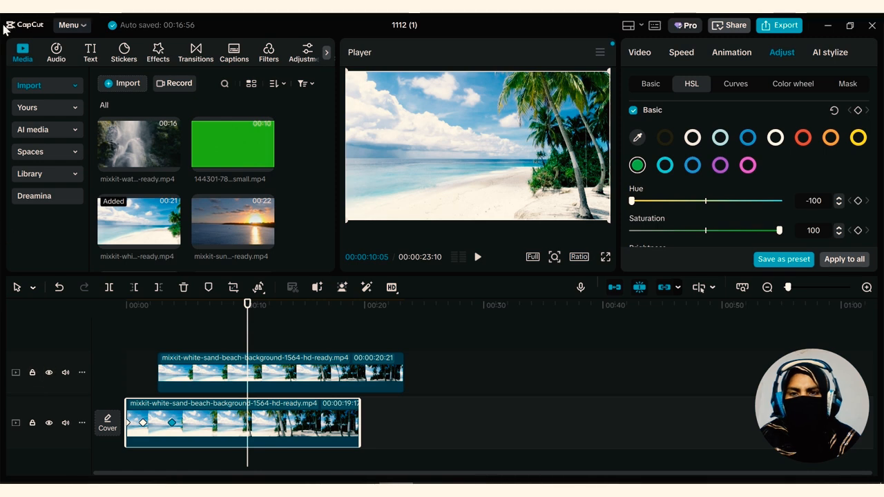
pyautogui.click(304, 54)
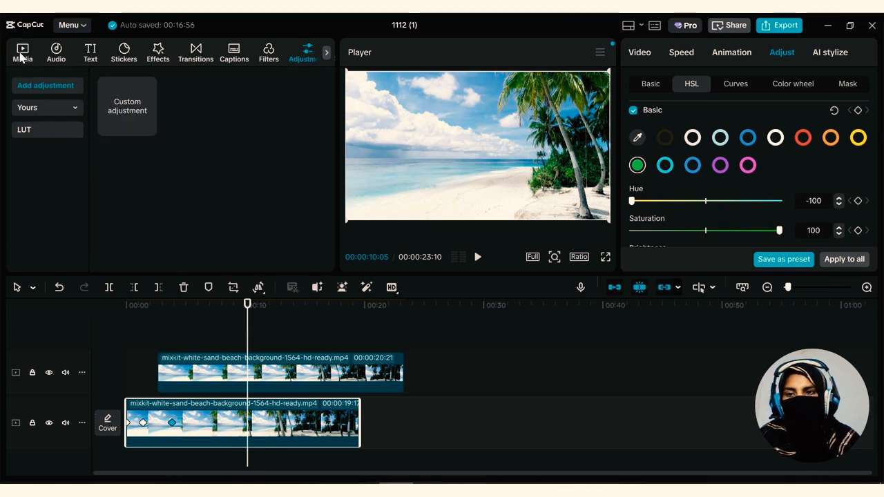
pyautogui.click(21, 57)
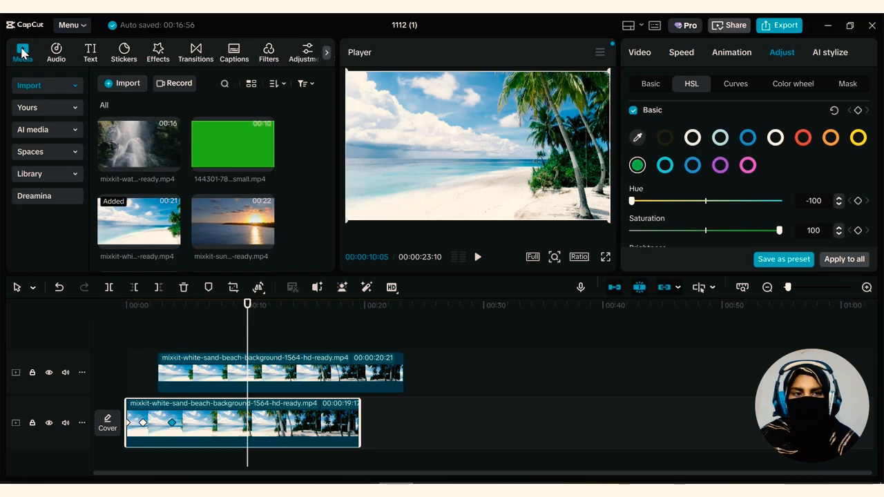
# Open the export settings for the project and review the video, audio and GIF options
pyautogui.click(786, 26)
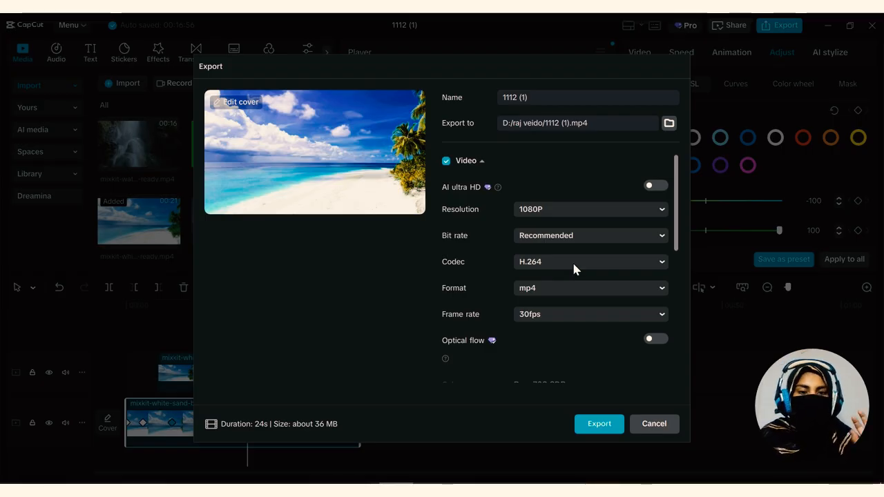
pyautogui.scroll(-5, 561, 312)
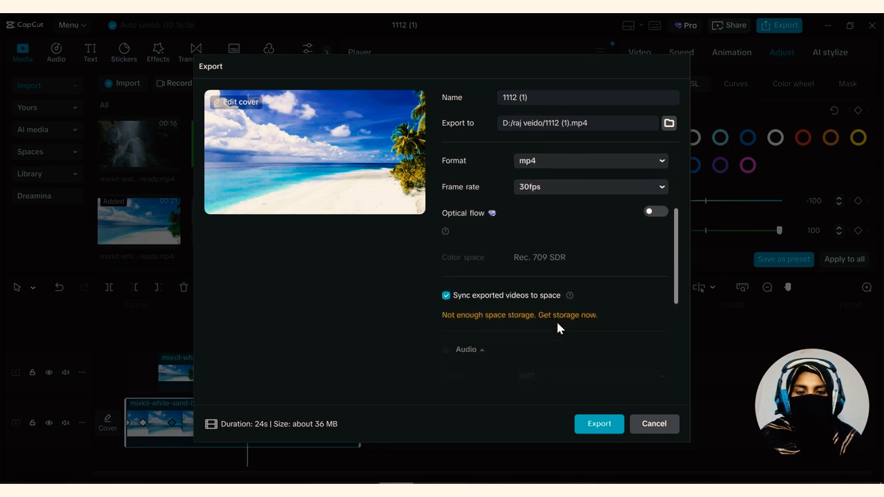
pyautogui.scroll(5, 526, 353)
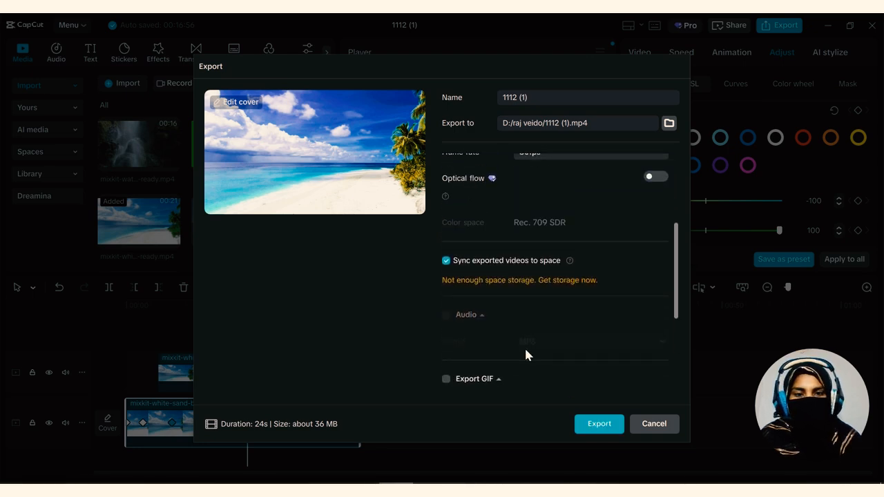